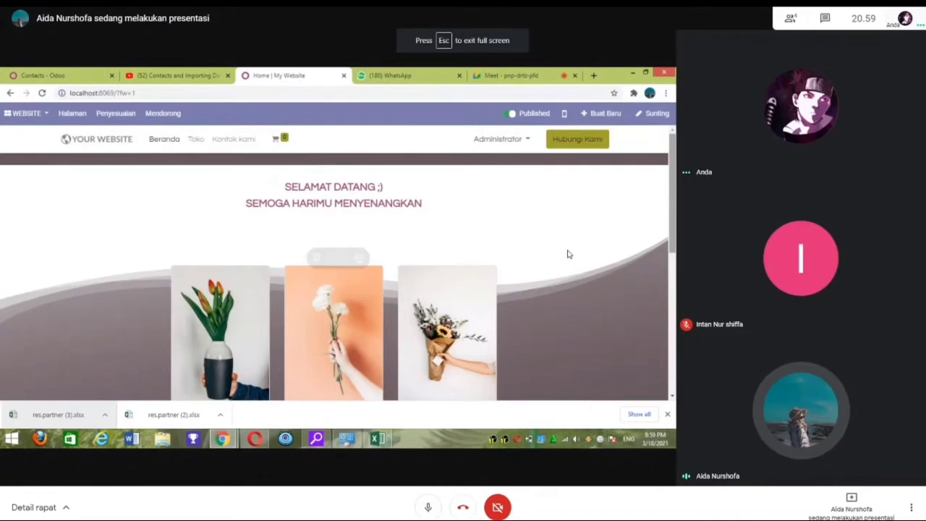
Step: Exit Meet's full-screen view and pin the shared Odoo website presentation to the stage
{"action": "key", "text": "Escape"}
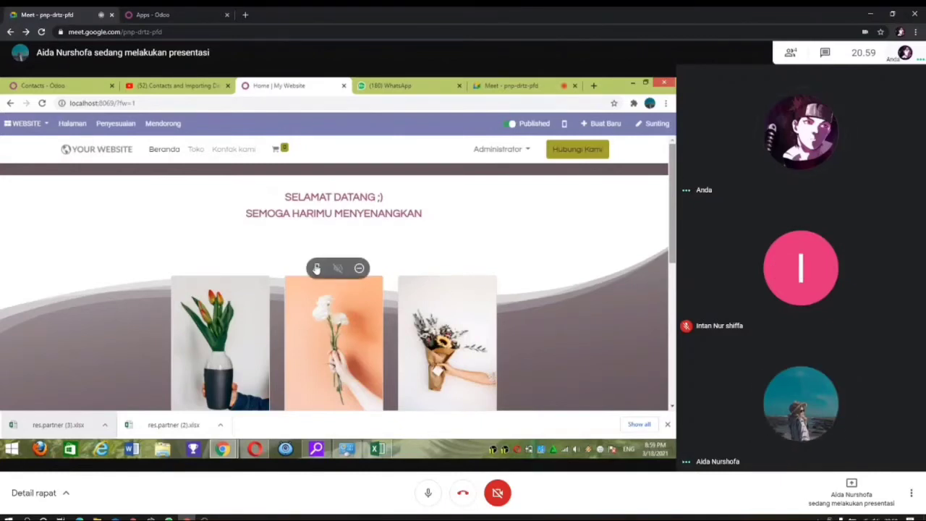
{"action": "left_click", "coordinate": [316, 268]}
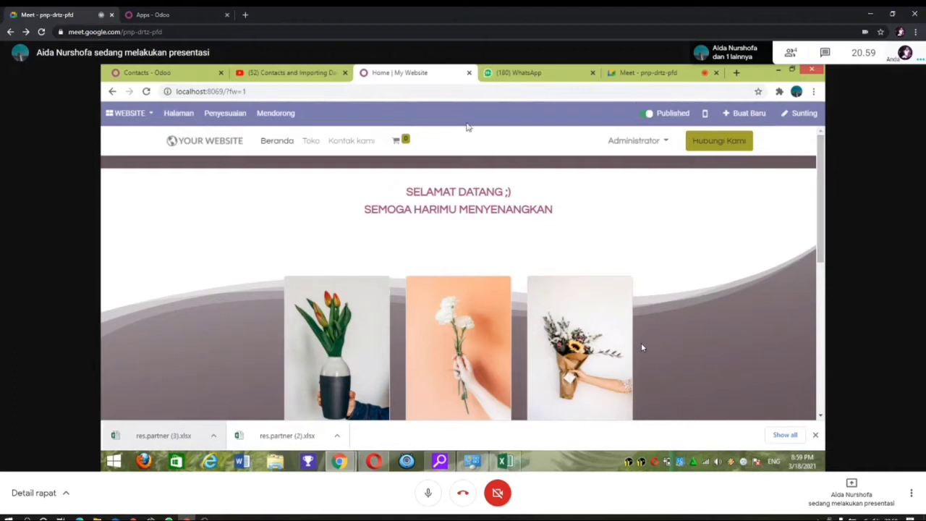
Step: Open the Contacts app from the Odoo apps list
{"action": "left_click", "coordinate": [151, 114]}
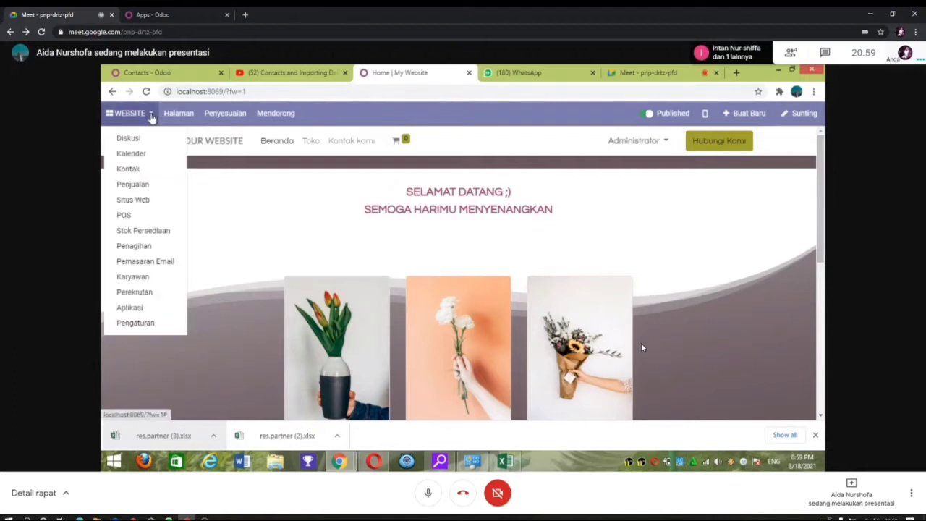
{"action": "left_click", "coordinate": [129, 169]}
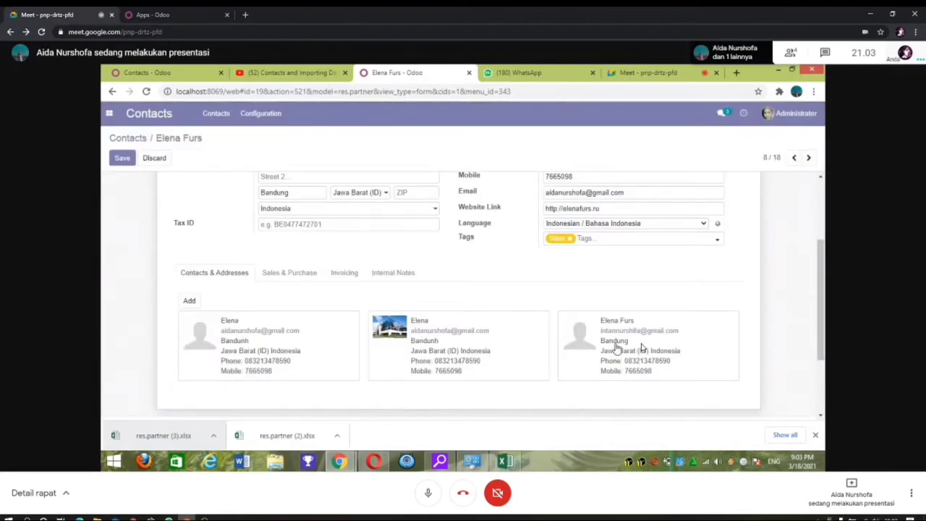
{"action": "left_click", "coordinate": [290, 277]}
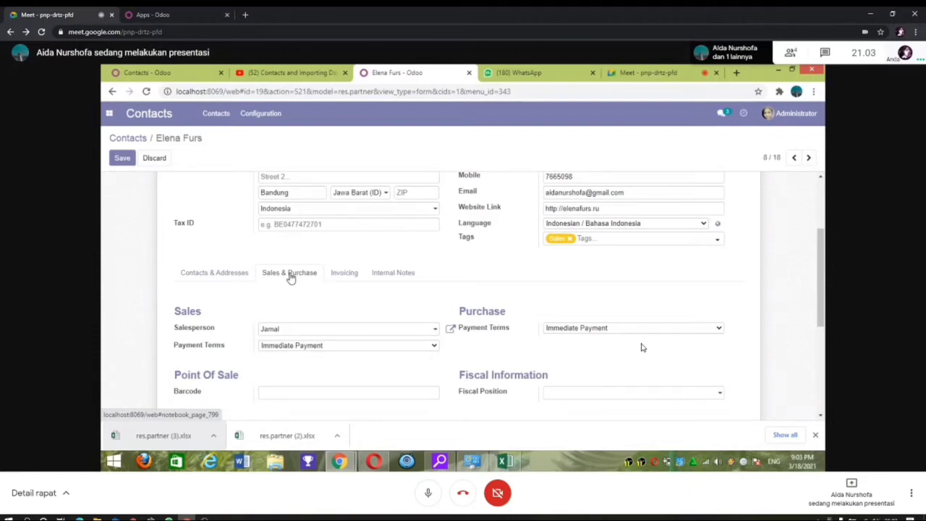
{"action": "left_click_drag", "start_coordinate": [818, 290], "coordinate": [821, 313]}
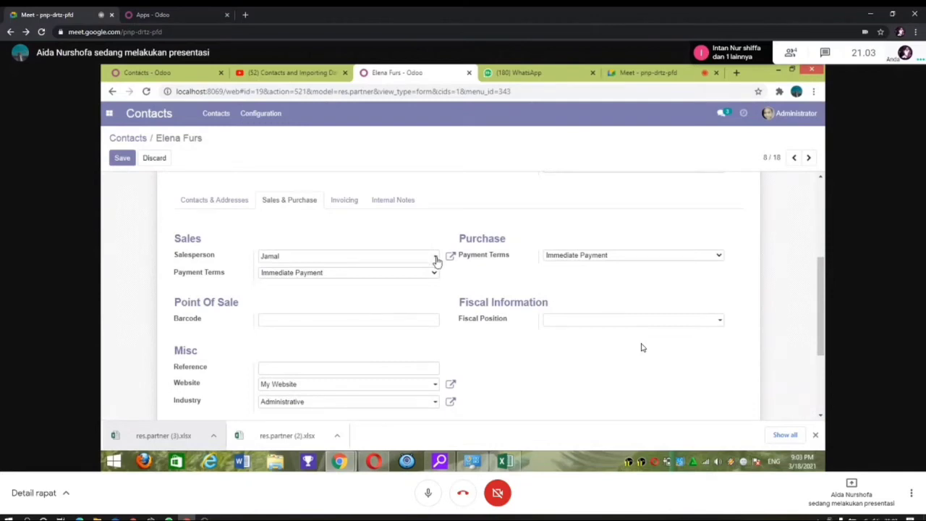
{"action": "left_click", "coordinate": [436, 260]}
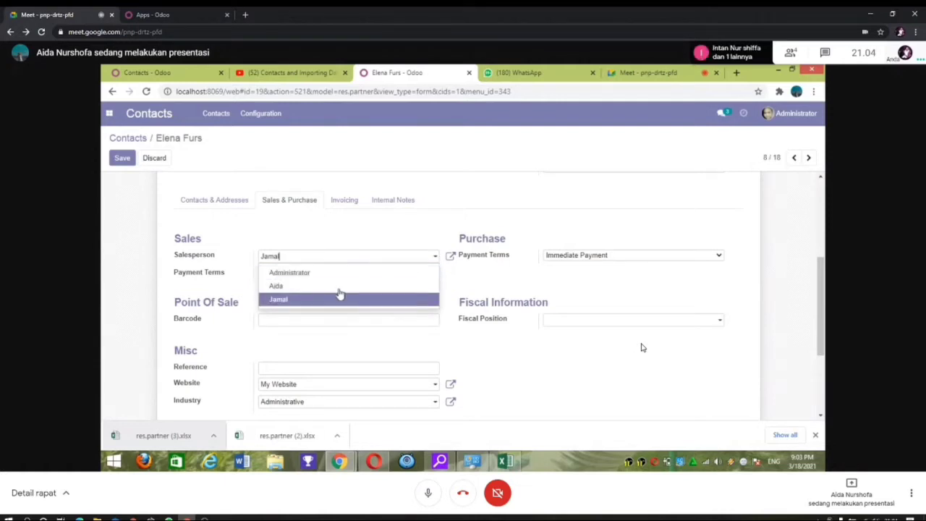
{"action": "left_click", "coordinate": [458, 287]}
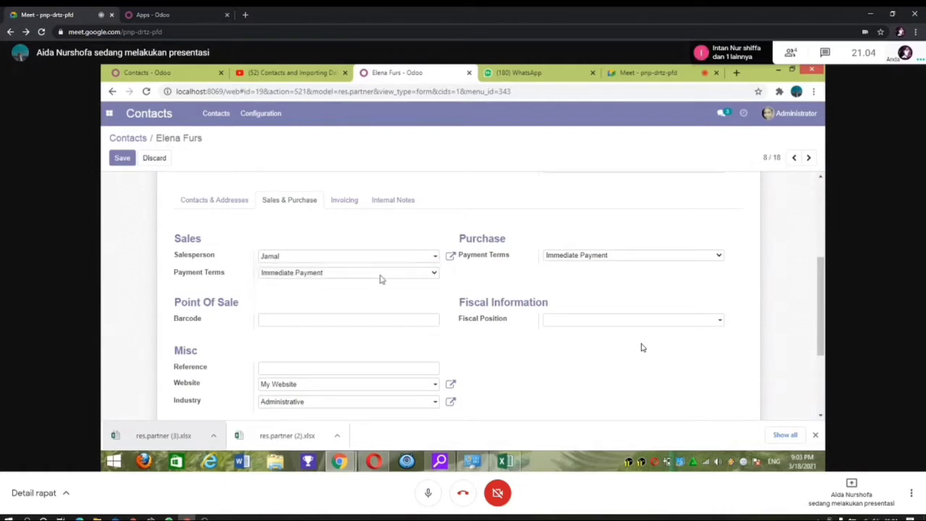
{"action": "left_click", "coordinate": [435, 275]}
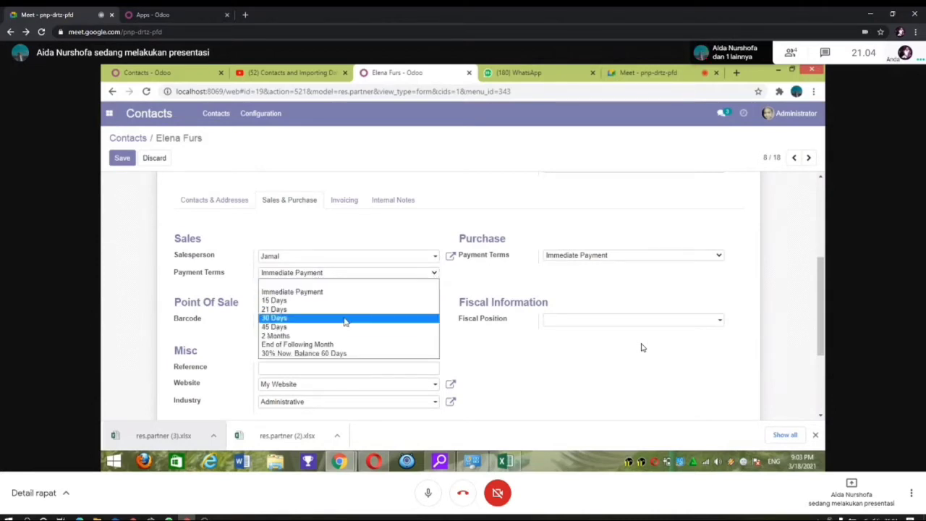
{"action": "left_click", "coordinate": [492, 281]}
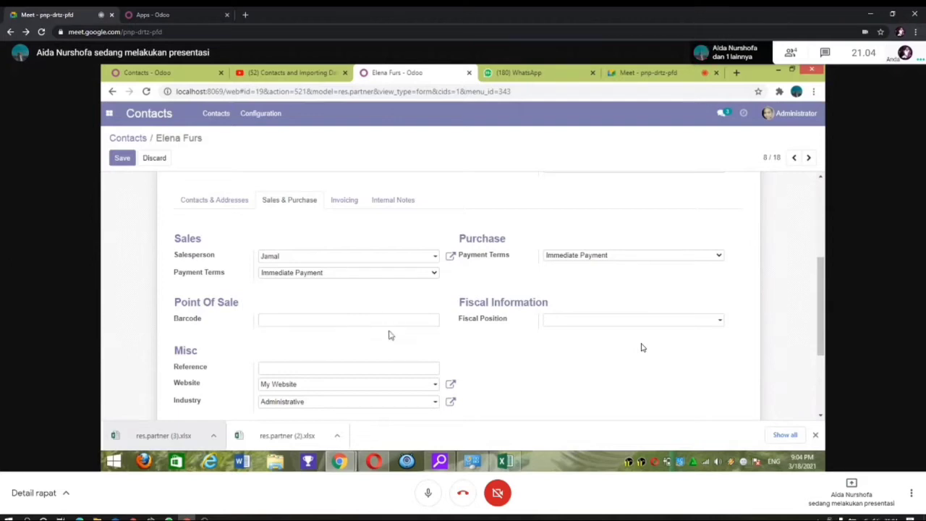
{"action": "left_click_drag", "start_coordinate": [823, 291], "coordinate": [824, 308]}
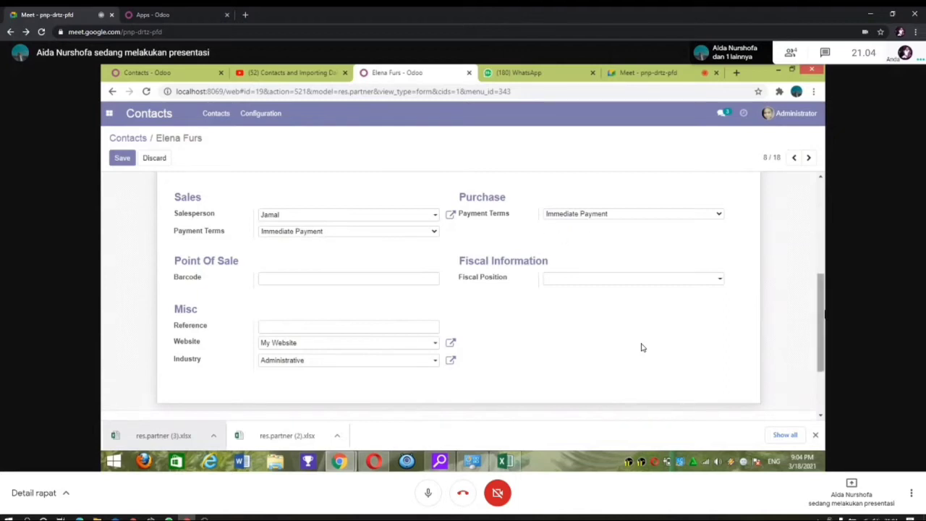
{"action": "right_click", "coordinate": [823, 317]}
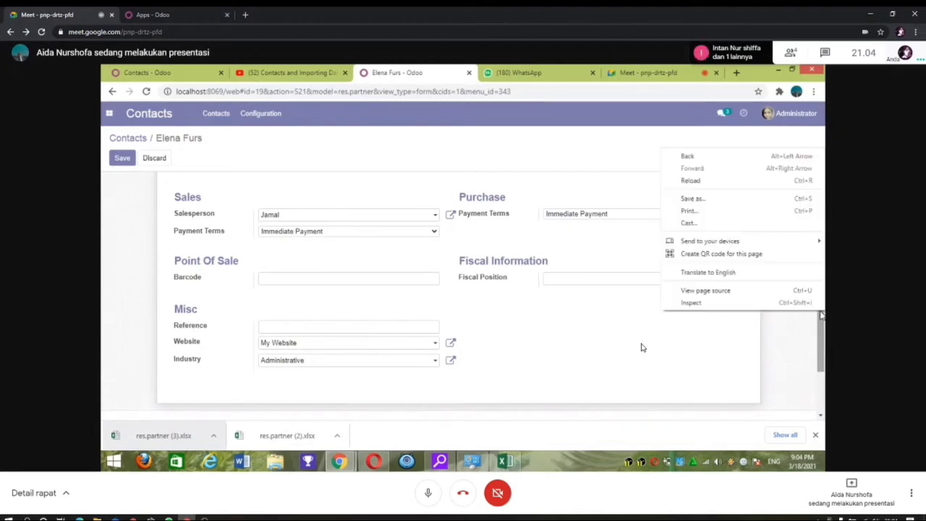
{"action": "left_click", "coordinate": [655, 353]}
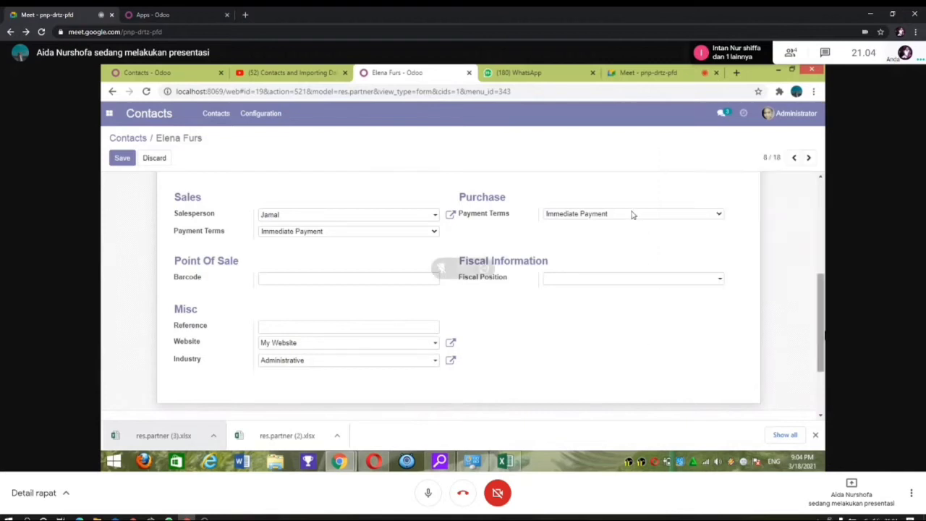
{"action": "scroll", "coordinate": [417, 297], "scroll_direction": "up", "scroll_amount": 3}
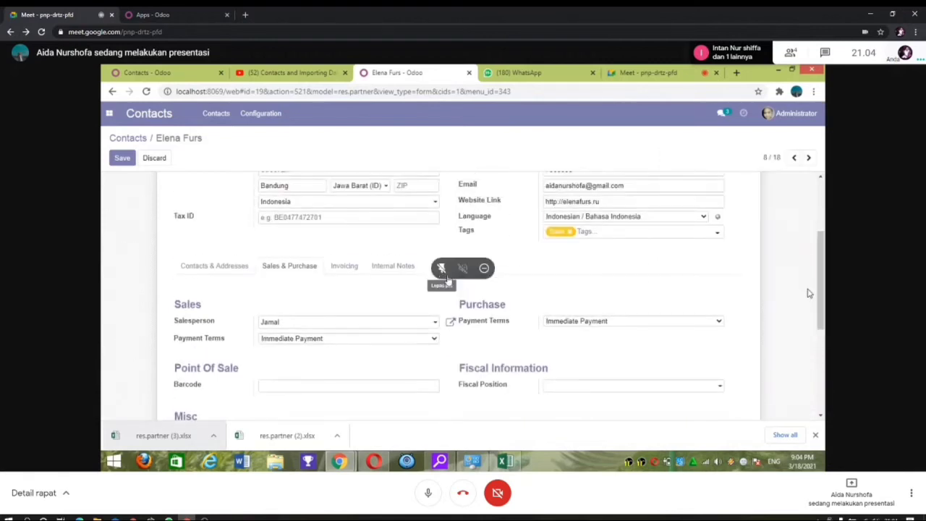
Step: Add a Bank Mega account with its account number below Bank BNI on the Invoicing tab
{"action": "left_click", "coordinate": [344, 268]}
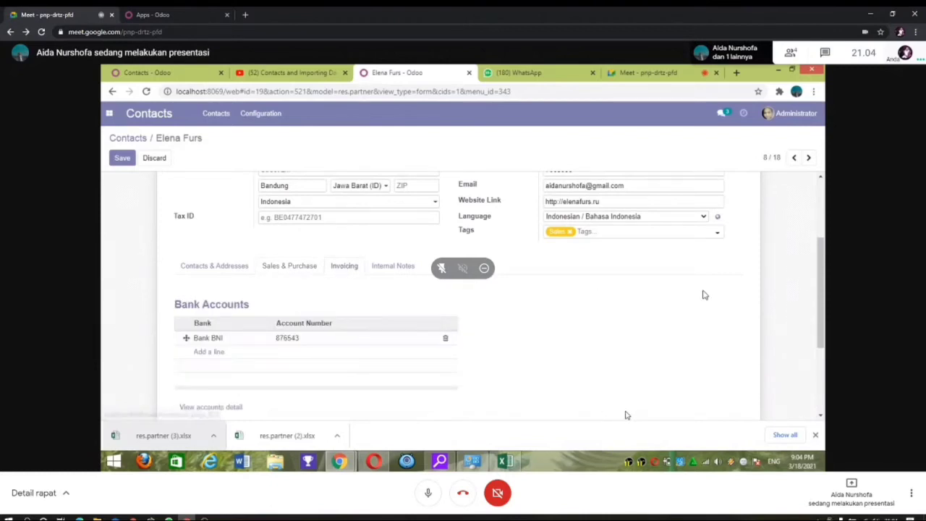
{"action": "scroll", "coordinate": [668, 401], "scroll_direction": "down", "scroll_amount": 1}
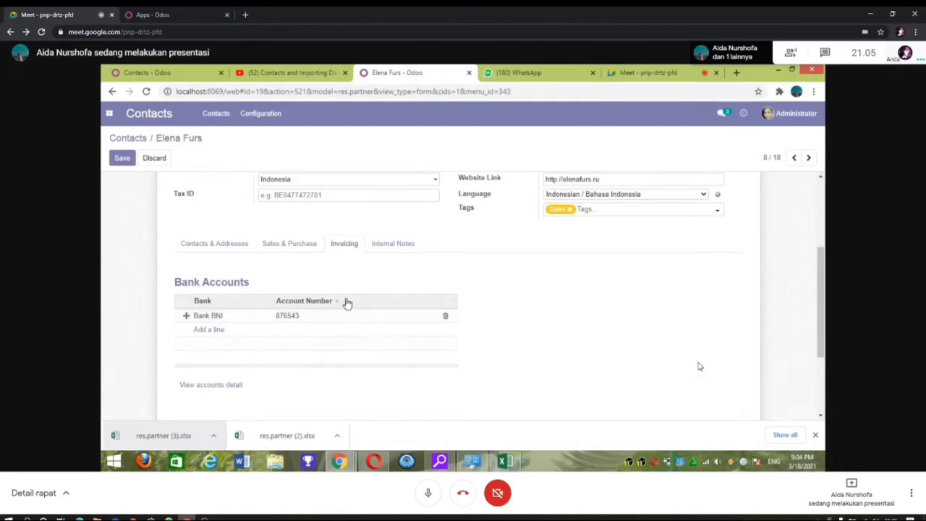
{"action": "left_click", "coordinate": [219, 332]}
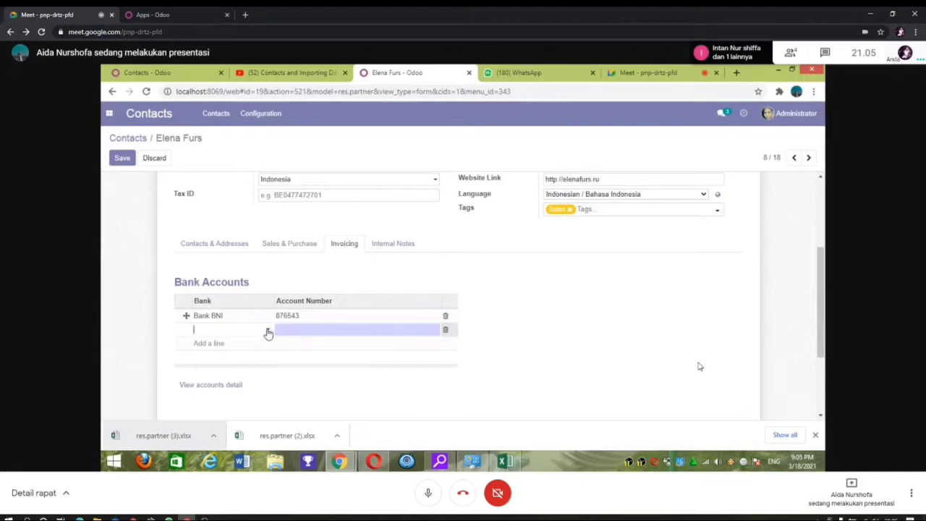
{"action": "left_click", "coordinate": [248, 331]}
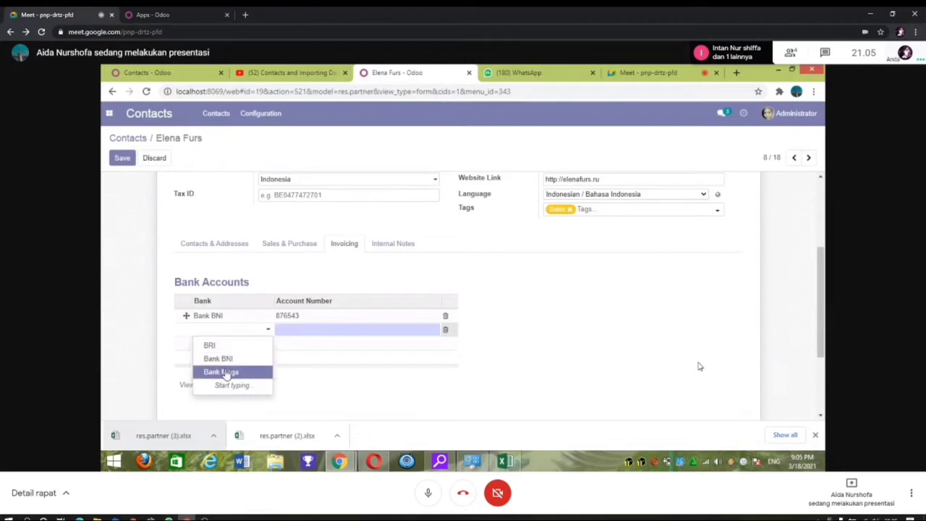
{"action": "left_click", "coordinate": [226, 372]}
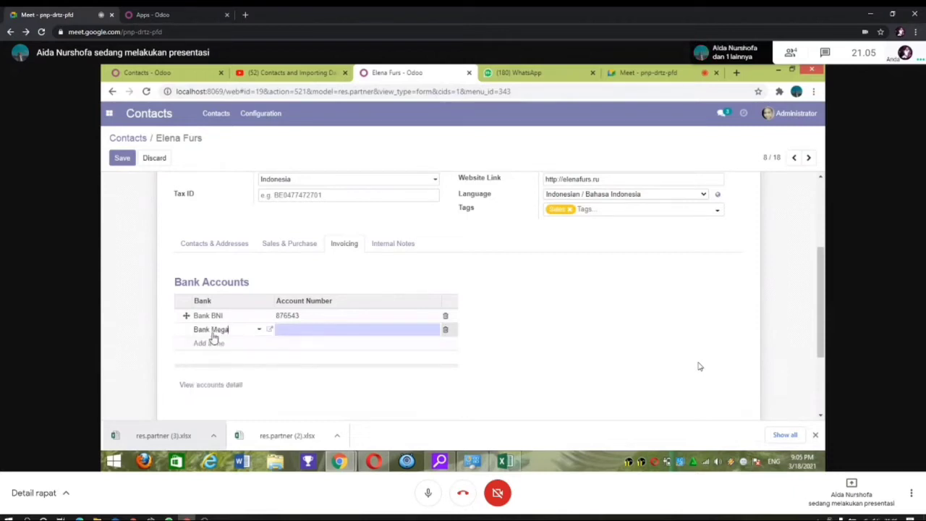
{"action": "left_click", "coordinate": [370, 327]}
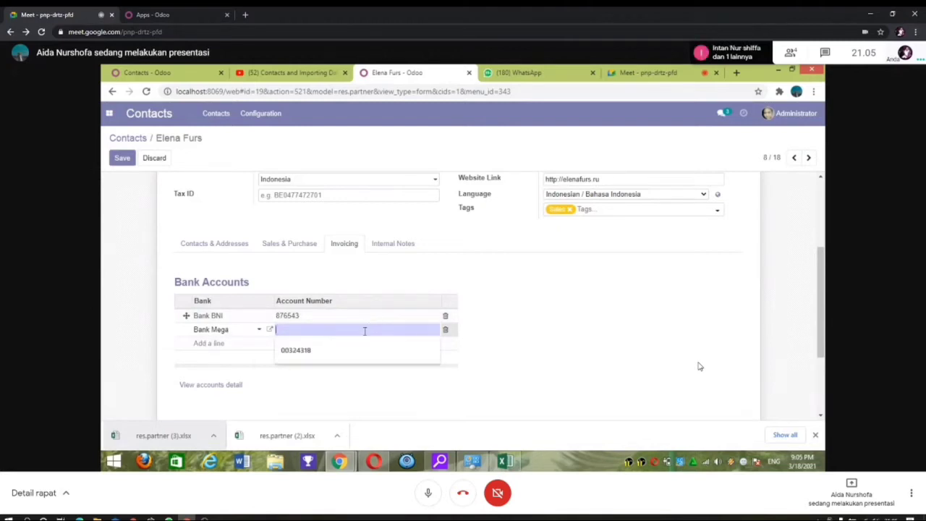
{"action": "left_click", "coordinate": [320, 353]}
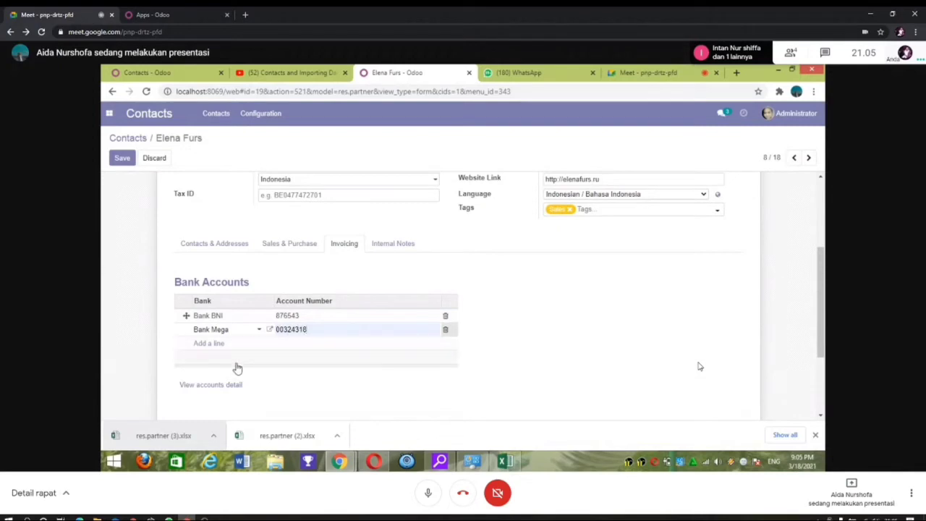
{"action": "left_click", "coordinate": [217, 389]}
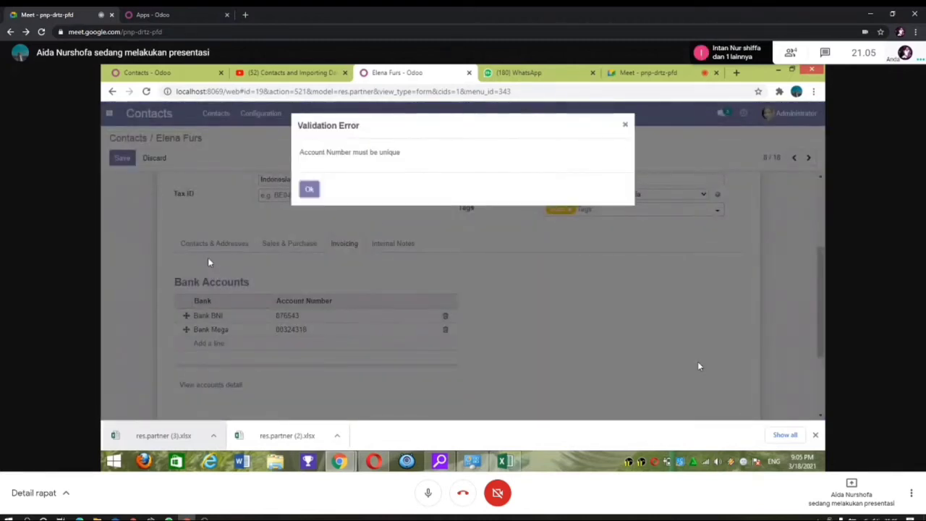
{"action": "left_click", "coordinate": [307, 189]}
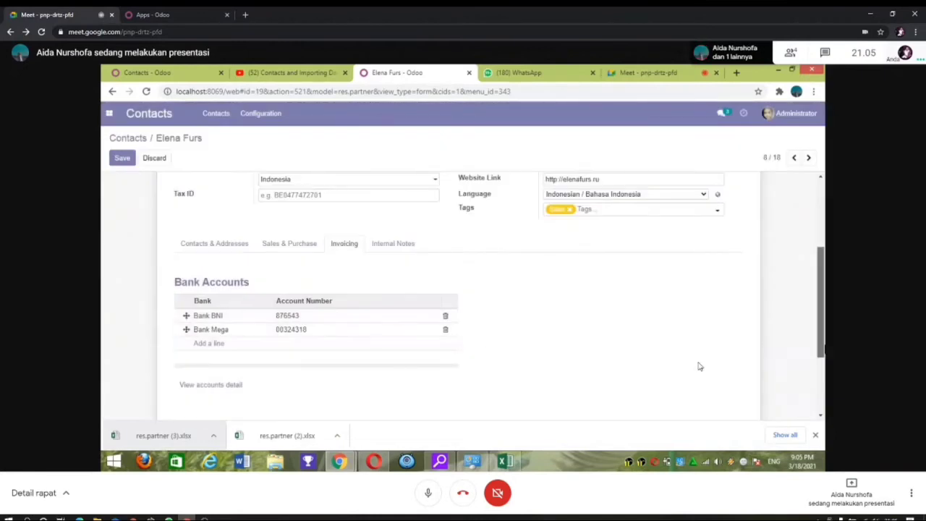
{"action": "mouse_move", "coordinate": [822, 348]}
{"action": "left_mouse_down"}
{"action": "mouse_move", "coordinate": [814, 265]}
{"action": "mouse_move", "coordinate": [823, 346]}
{"action": "mouse_move", "coordinate": [822, 336]}
{"action": "left_mouse_up"}
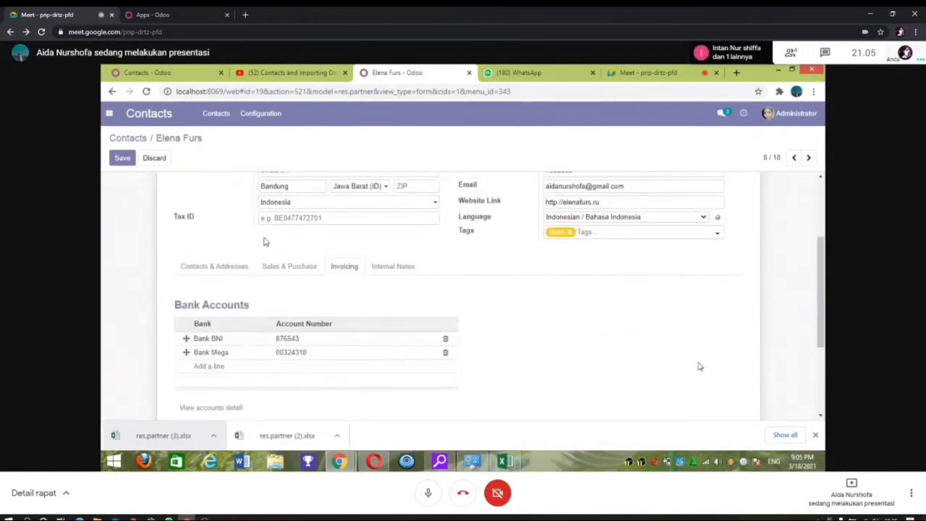
{"action": "left_click", "coordinate": [389, 269]}
{"action": "right_click", "coordinate": [388, 268]}
{"action": "key", "text": "Escape"}
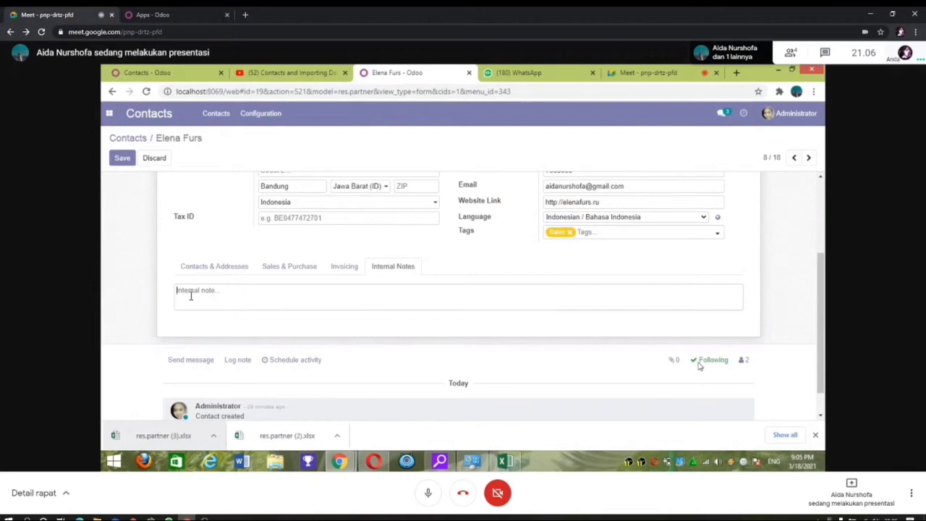
{"action": "type", "text": "Selamat"}
{"action": "type", "text": "oga memuaskan !"}
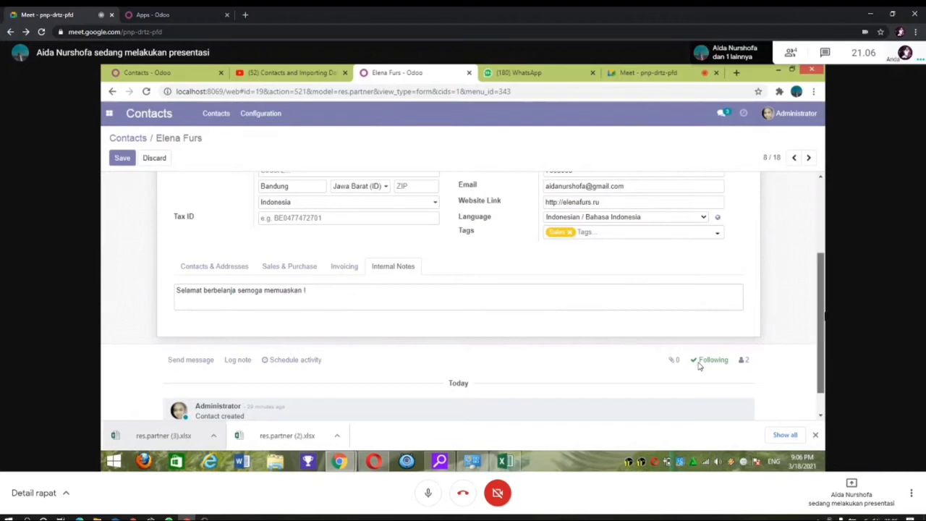
{"action": "left_click_drag", "start_coordinate": [821, 317], "coordinate": [820, 231]}
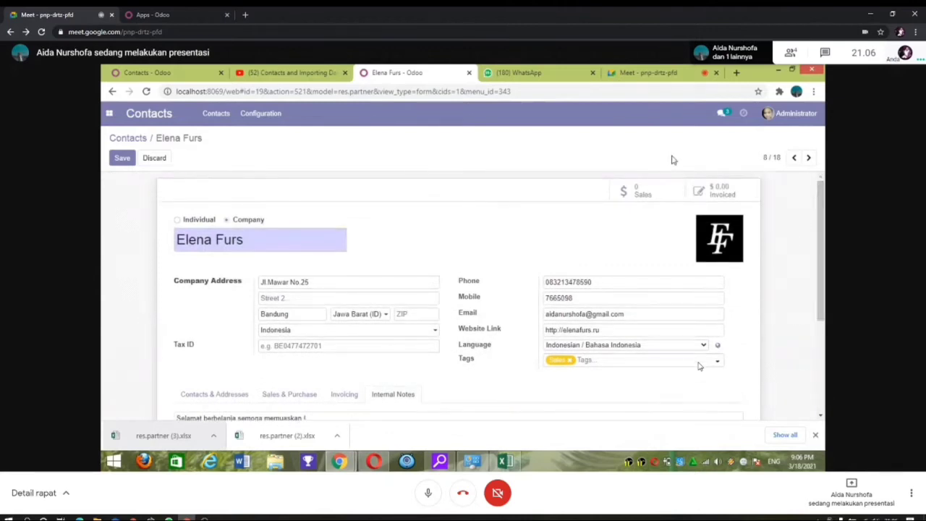
{"action": "left_click", "coordinate": [120, 158]}
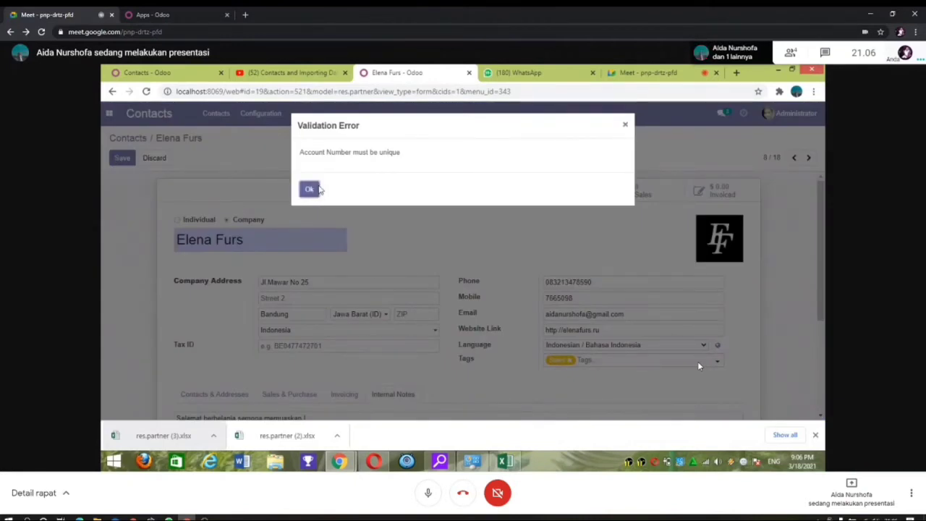
{"action": "left_click", "coordinate": [309, 189]}
{"action": "scroll", "coordinate": [699, 367], "scroll_direction": "down", "scroll_amount": 1}
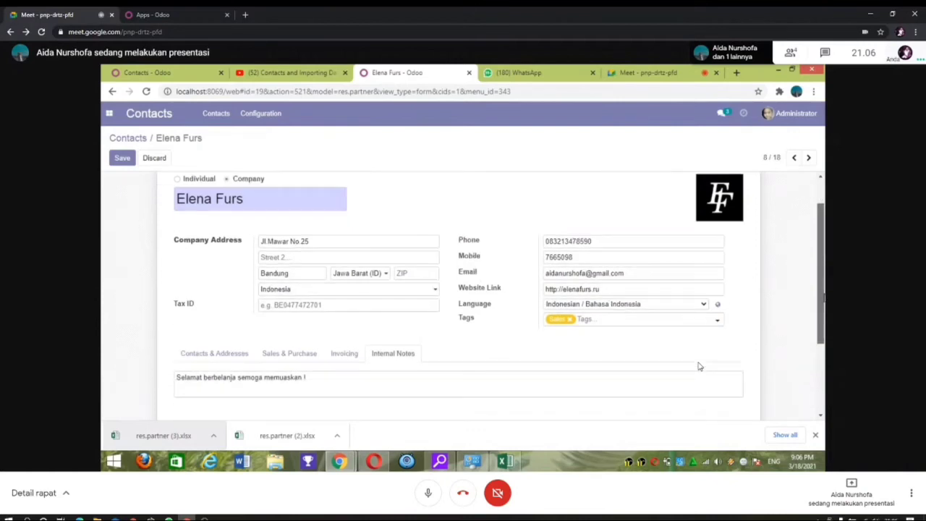
{"action": "scroll", "coordinate": [699, 366], "scroll_direction": "down", "scroll_amount": 2}
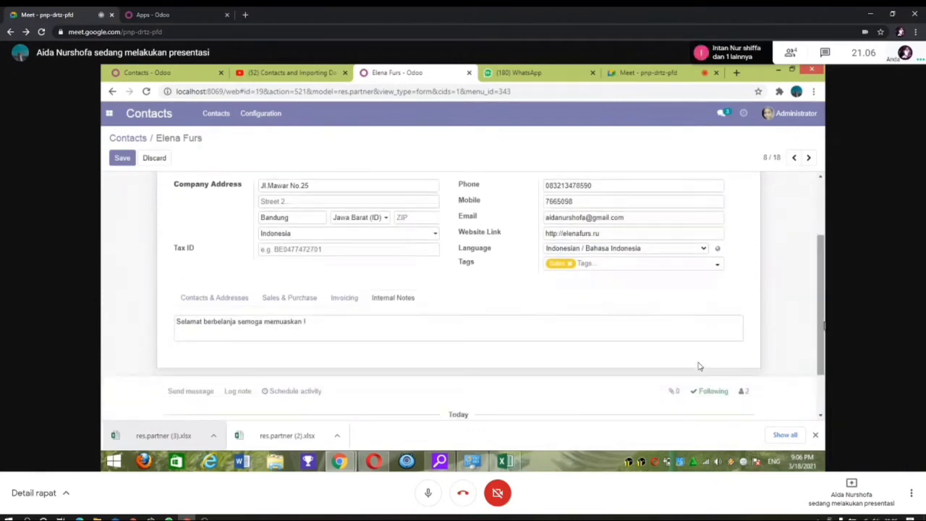
{"action": "left_click", "coordinate": [653, 216]}
{"action": "key", "text": "BackSpace"}
{"action": "key", "text": "BackSpace"}
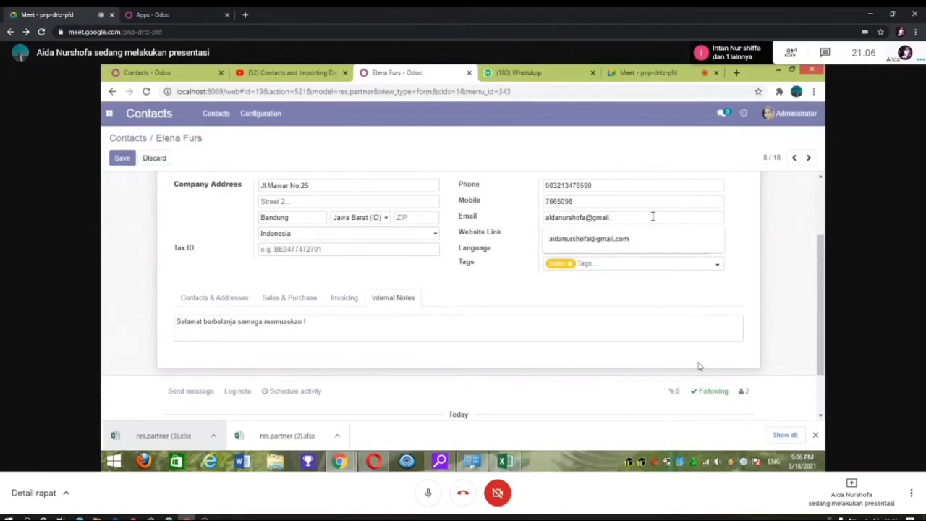
{"action": "key", "text": "BackSpace"}
{"action": "key", "text": "BackSpace"}
{"action": "key", "text": "BackSpace"}
{"action": "key", "text": "BackSpace"}
{"action": "key", "text": "BackSpace"}
{"action": "key", "text": "BackSpace"}
{"action": "key", "text": "BackSpace"}
{"action": "key", "text": "BackSpace"}
{"action": "key", "text": "BackSpace"}
{"action": "key", "text": "BackSpace"}
{"action": "key", "text": "BackSpace"}
{"action": "key", "text": "BackSpace"}
{"action": "key", "text": "BackSpace"}
{"action": "key", "text": "BackSpace"}
{"action": "key", "text": "BackSpace"}
{"action": "key", "text": "BackSpace"}
{"action": "key", "text": "BackSpace"}
{"action": "key", "text": "BackSpace"}
{"action": "key", "text": "BackSpace"}
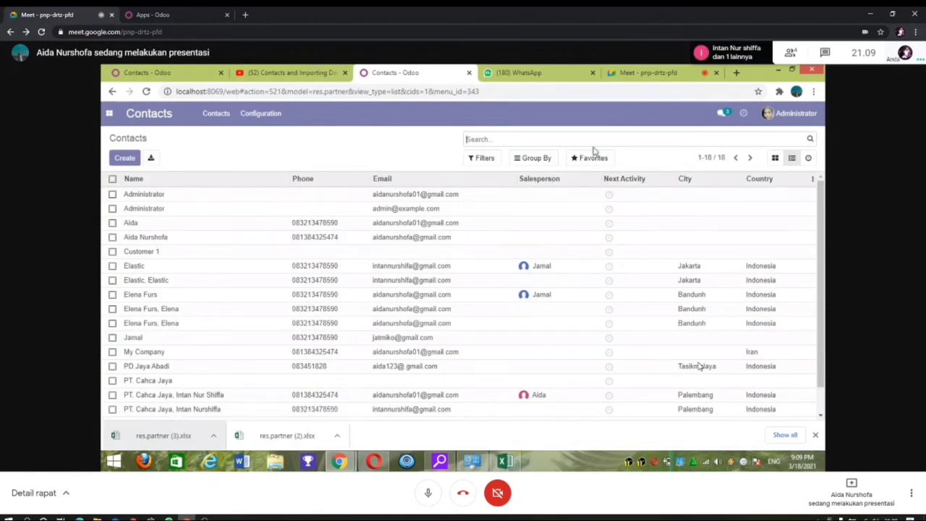
{"action": "scroll", "coordinate": [699, 366], "scroll_direction": "down", "scroll_amount": 1}
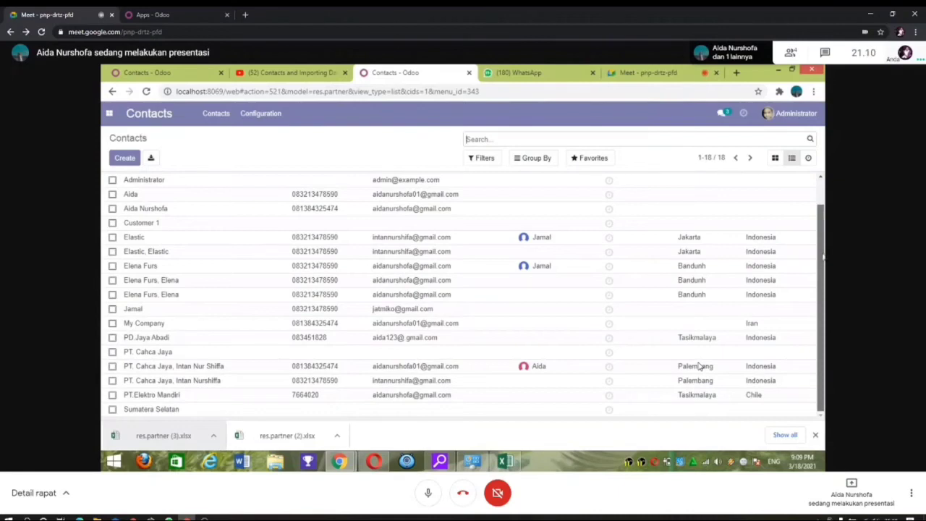
{"action": "scroll", "coordinate": [824, 257], "scroll_direction": "up", "scroll_amount": 1}
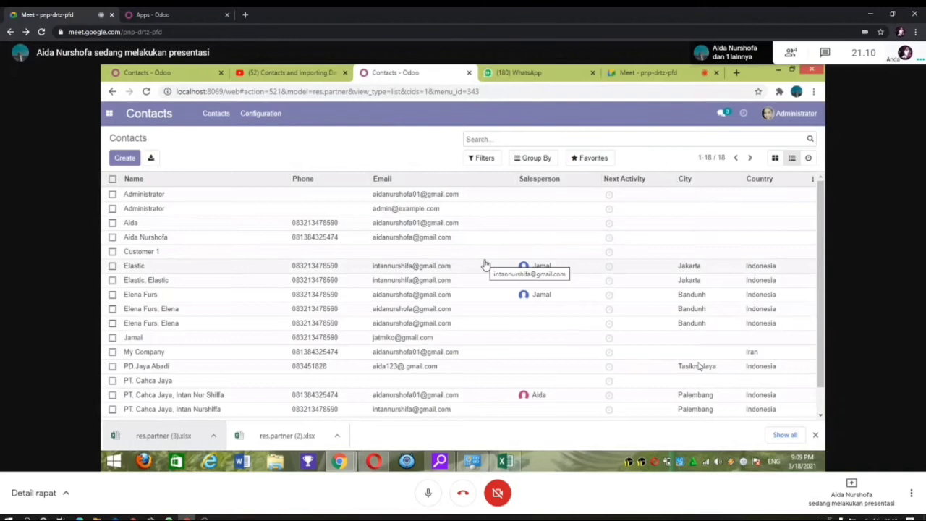
Step: Select the top four contact rows and bring up their Action menu
{"action": "left_click", "coordinate": [113, 196]}
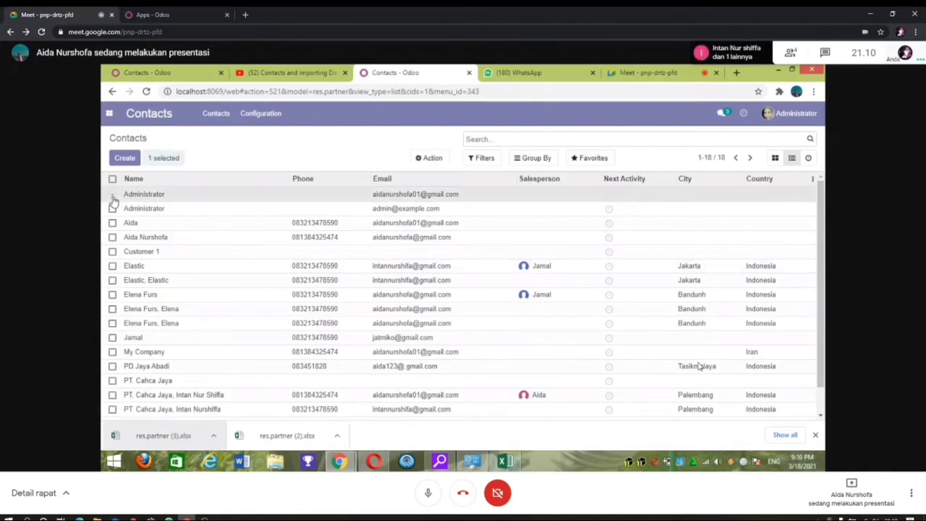
{"action": "left_click", "coordinate": [112, 209]}
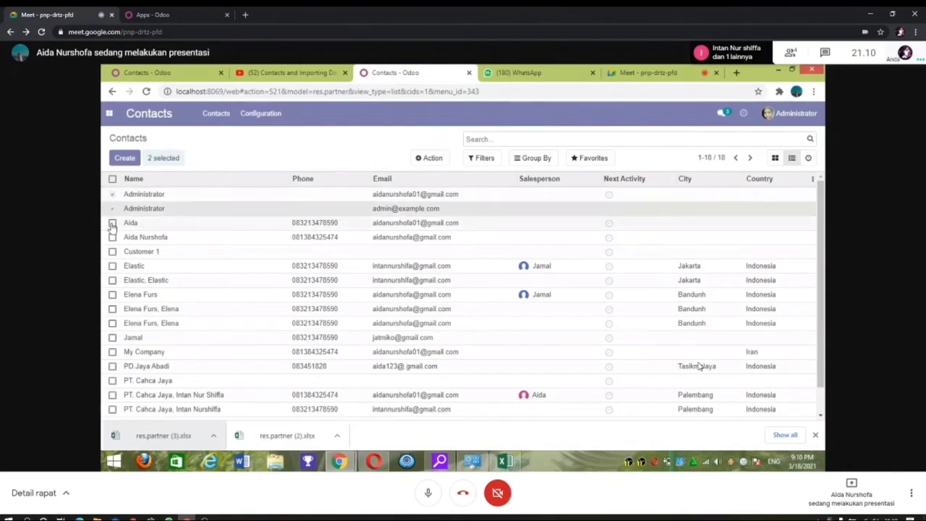
{"action": "left_click", "coordinate": [112, 224]}
{"action": "left_click", "coordinate": [113, 238]}
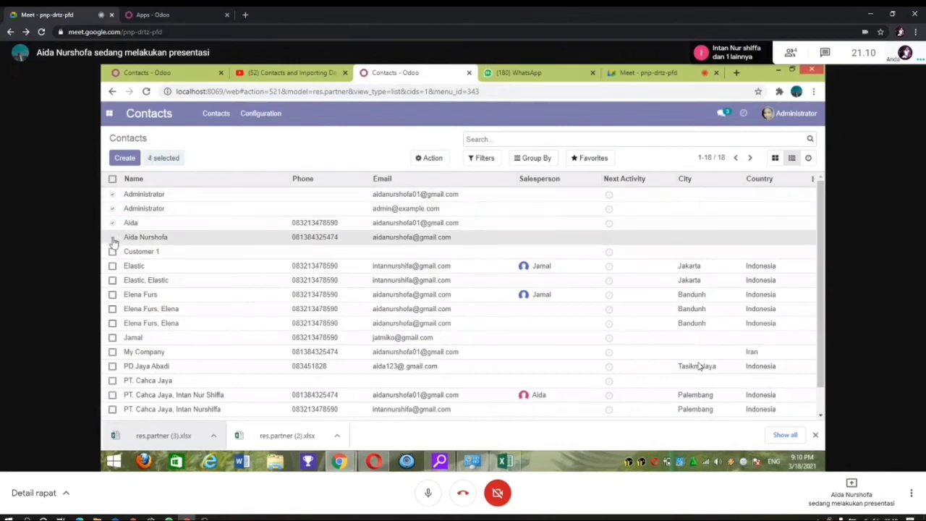
{"action": "left_click", "coordinate": [429, 160]}
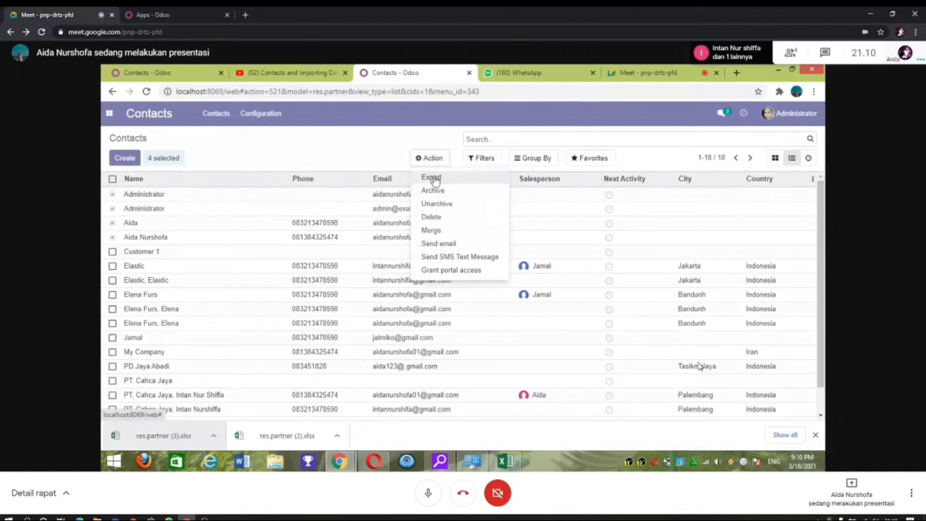
Step: Export the four contacts as import-compatible XLSX, adding the Name field to the export list
{"action": "left_click", "coordinate": [432, 178]}
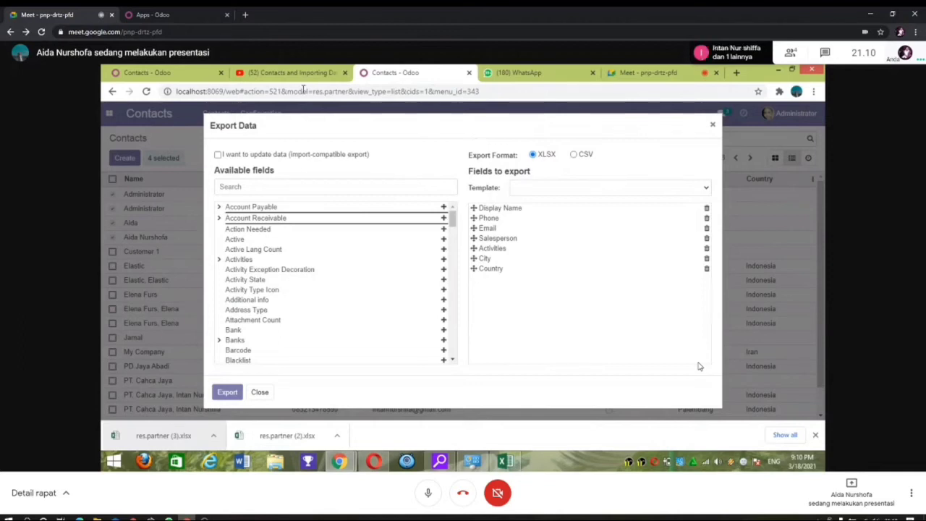
{"action": "left_click", "coordinate": [218, 155]}
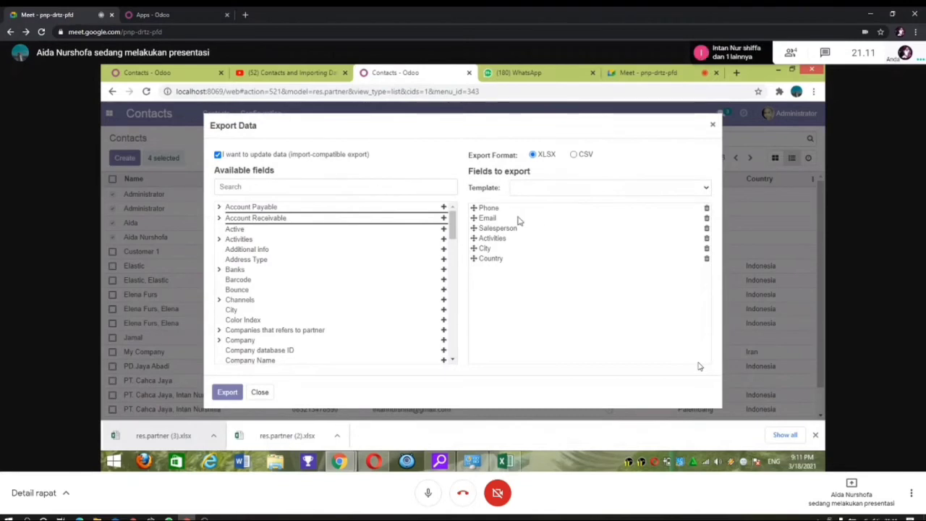
{"action": "left_click", "coordinate": [337, 187]}
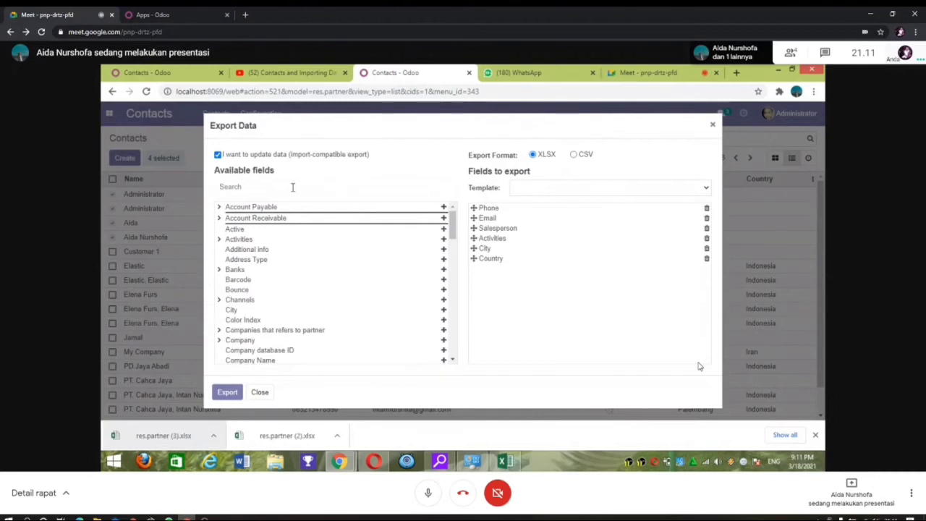
{"action": "type", "text": "Name"}
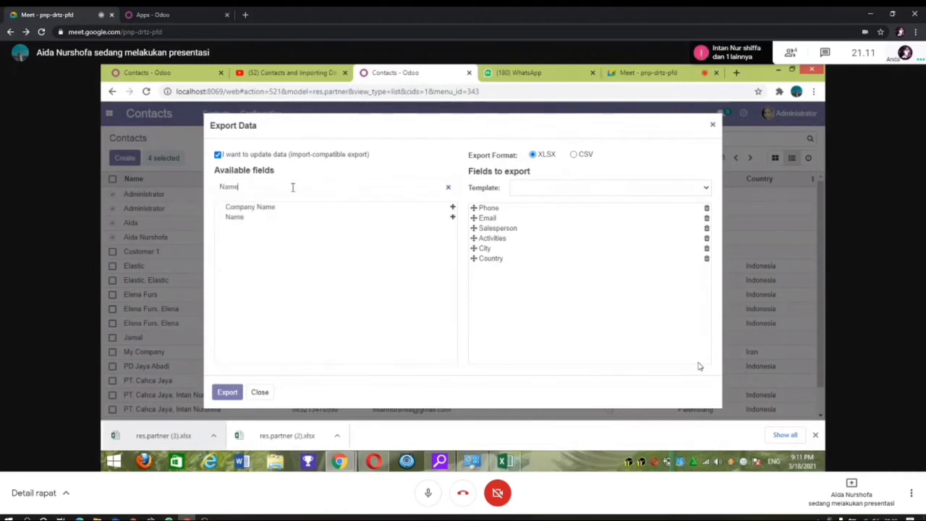
{"action": "left_click", "coordinate": [279, 222]}
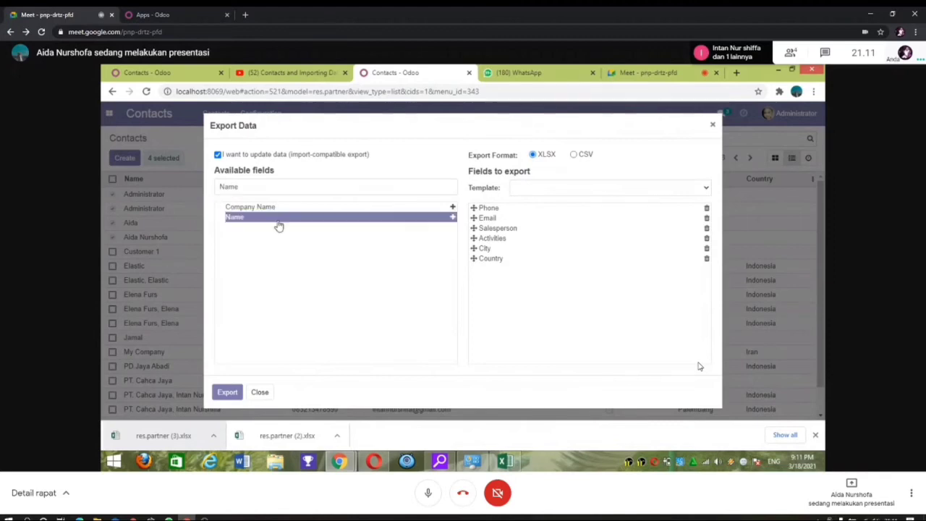
{"action": "left_click", "coordinate": [453, 218]}
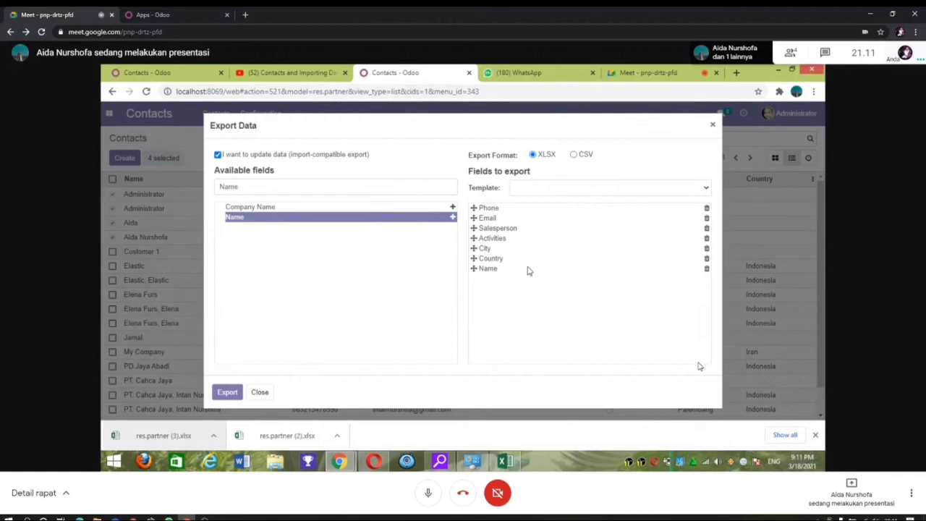
{"action": "left_click", "coordinate": [238, 399]}
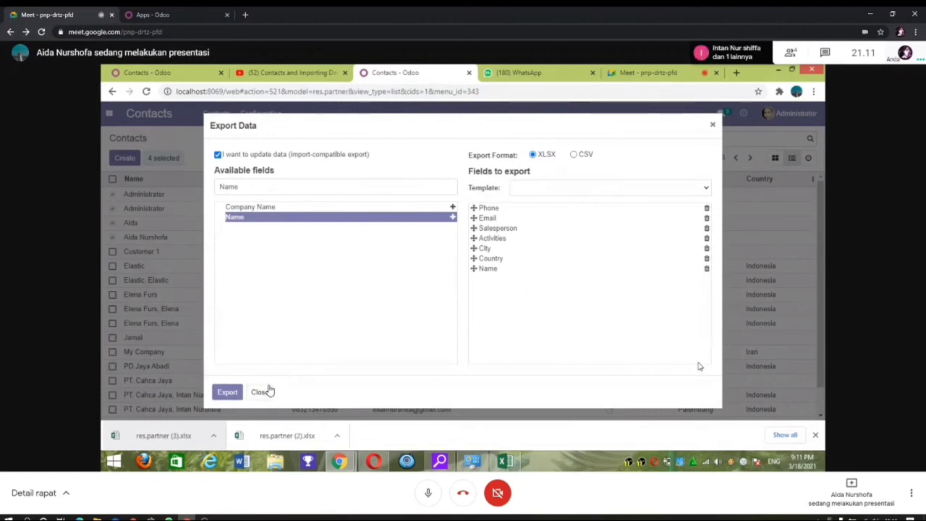
Step: Close the export dialog and present the entire screen in Meet, showing the Odoo Apps page
{"action": "left_click", "coordinate": [260, 393]}
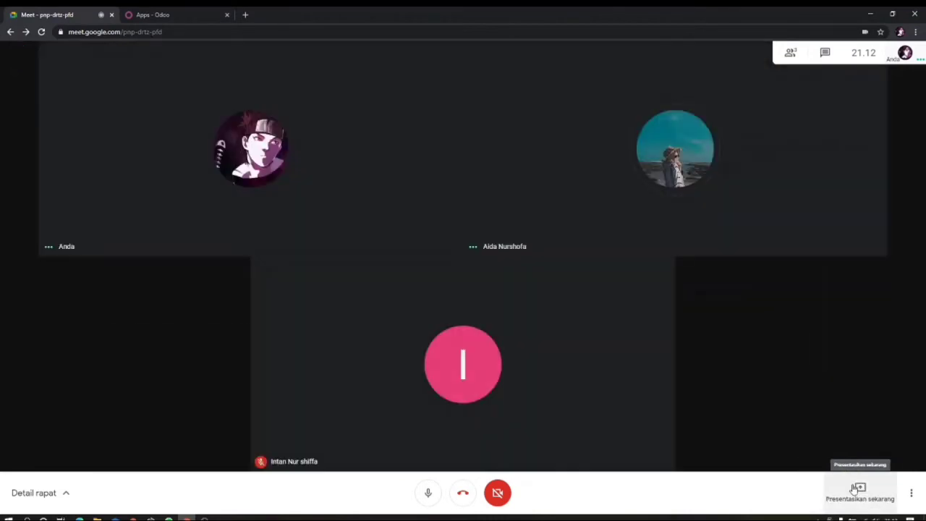
{"action": "left_click", "coordinate": [856, 490]}
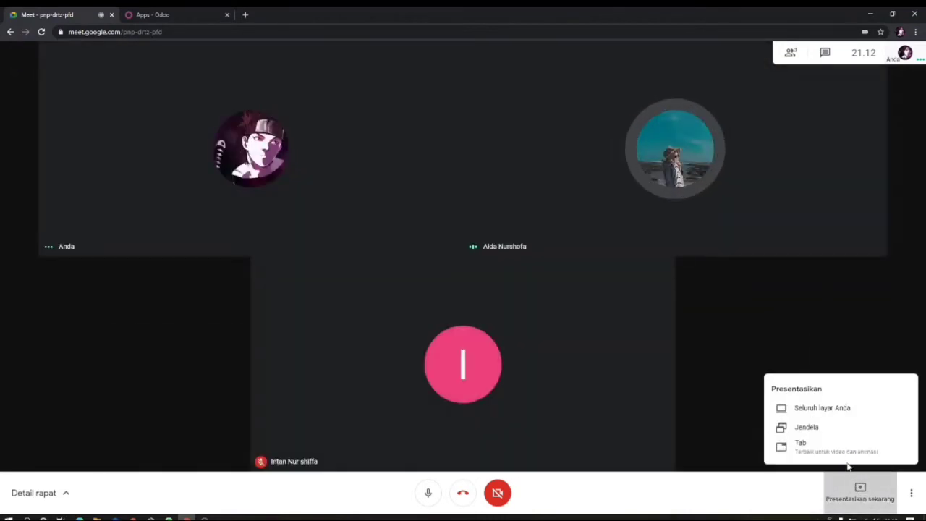
{"action": "left_click", "coordinate": [838, 410]}
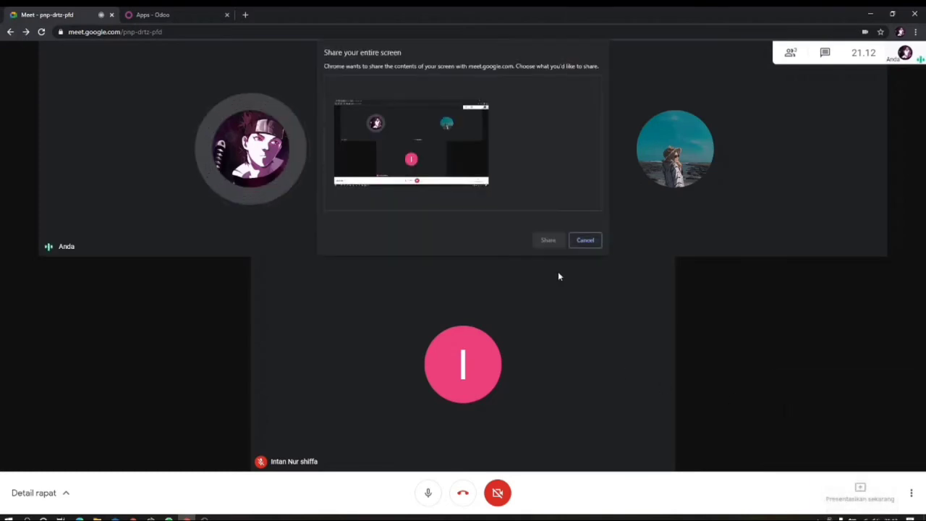
{"action": "left_click", "coordinate": [544, 241]}
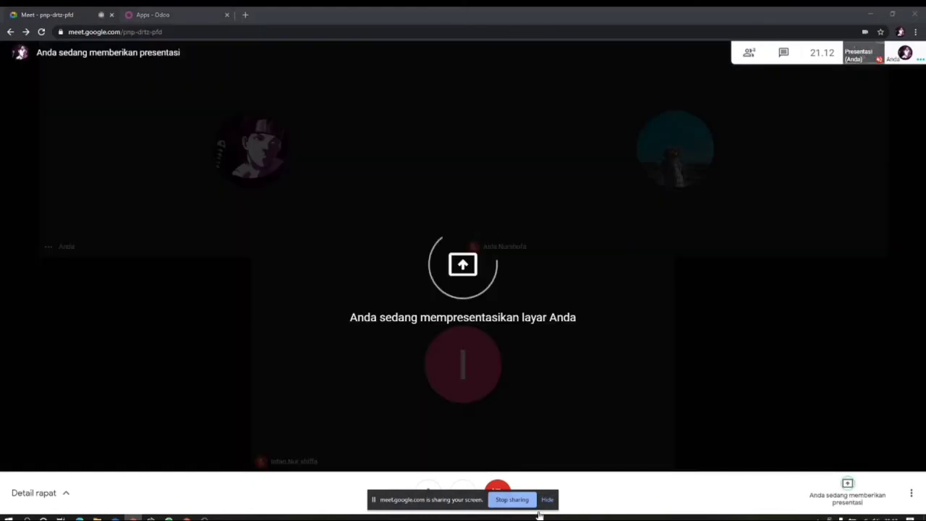
{"action": "left_click", "coordinate": [547, 500]}
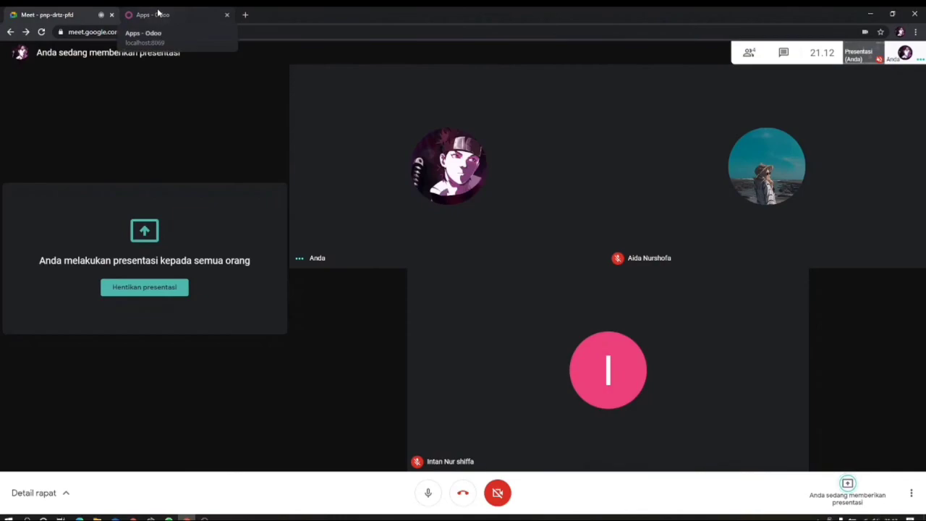
{"action": "left_click", "coordinate": [158, 13]}
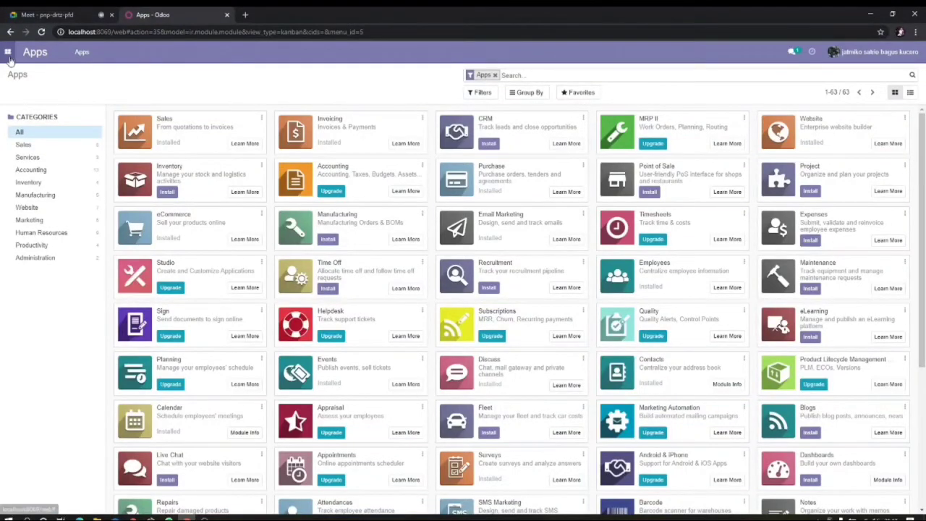
Step: Go to the Purchase app and open its Products catalogue
{"action": "left_click", "coordinate": [8, 52]}
{"action": "left_click", "coordinate": [27, 133]}
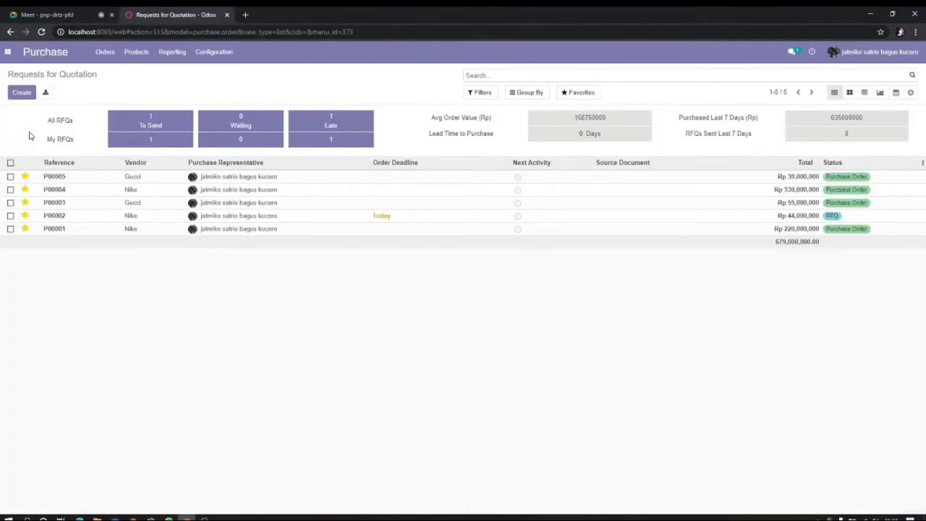
{"action": "left_click", "coordinate": [134, 54]}
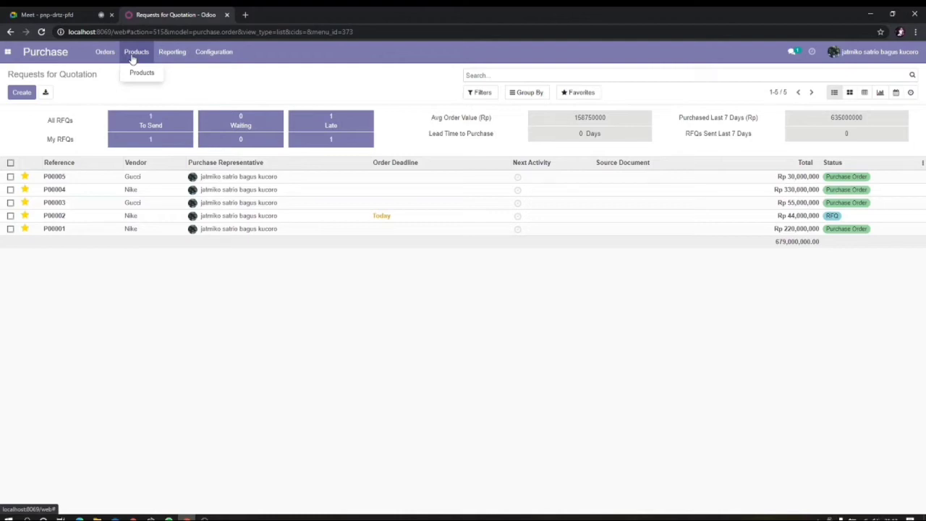
{"action": "left_click", "coordinate": [140, 74]}
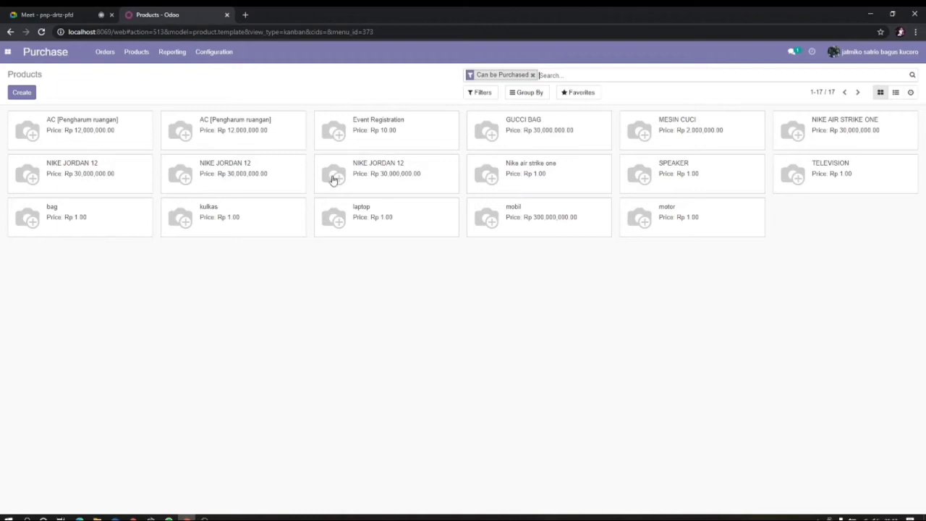
Step: Create and save a new product named NIKE JORDAN 12 from the product-name suggestions
{"action": "left_click", "coordinate": [18, 97]}
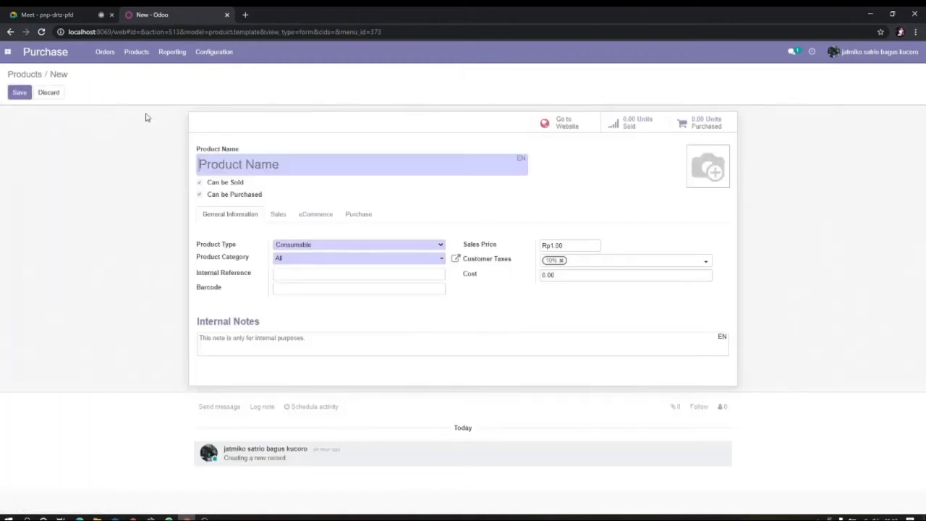
{"action": "left_click", "coordinate": [246, 162]}
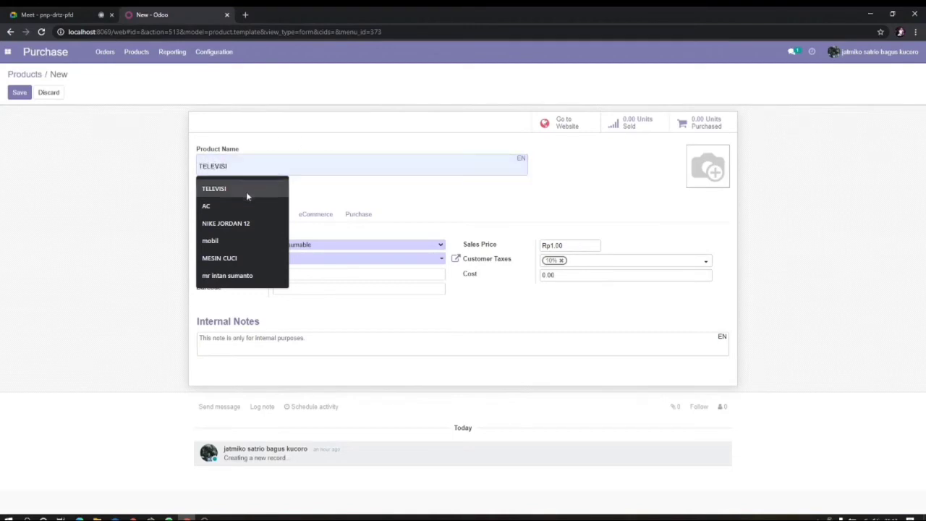
{"action": "left_click", "coordinate": [246, 226]}
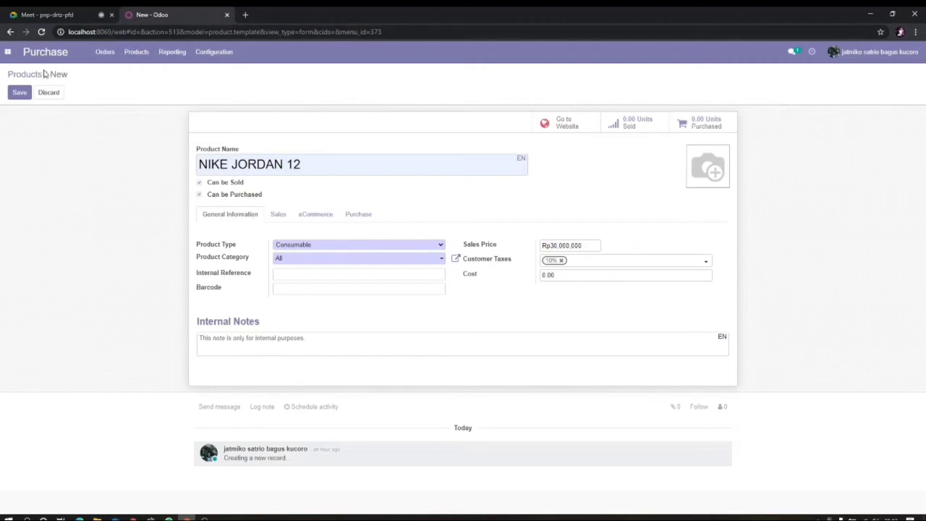
{"action": "left_click", "coordinate": [17, 92]}
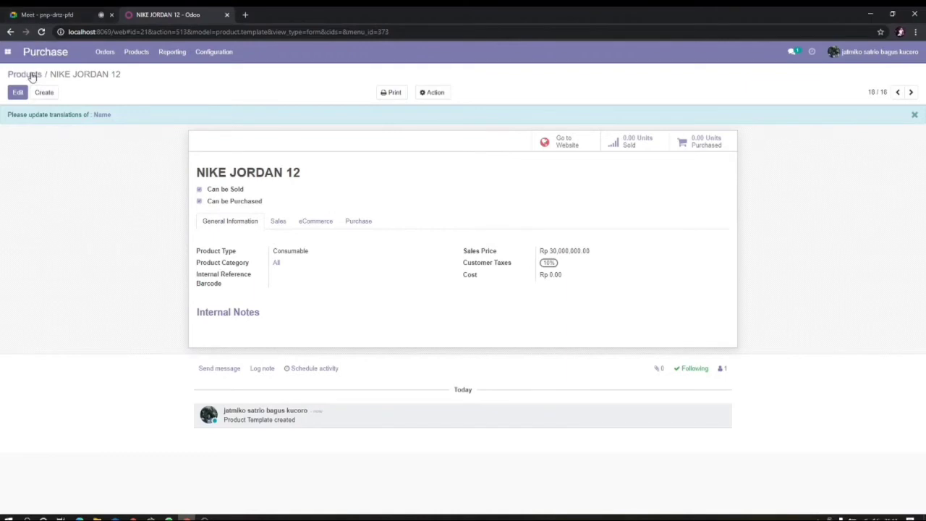
Step: Return to Products, go to Orders > Purchase Orders, and start a new Request for Quotation
{"action": "left_click", "coordinate": [31, 75]}
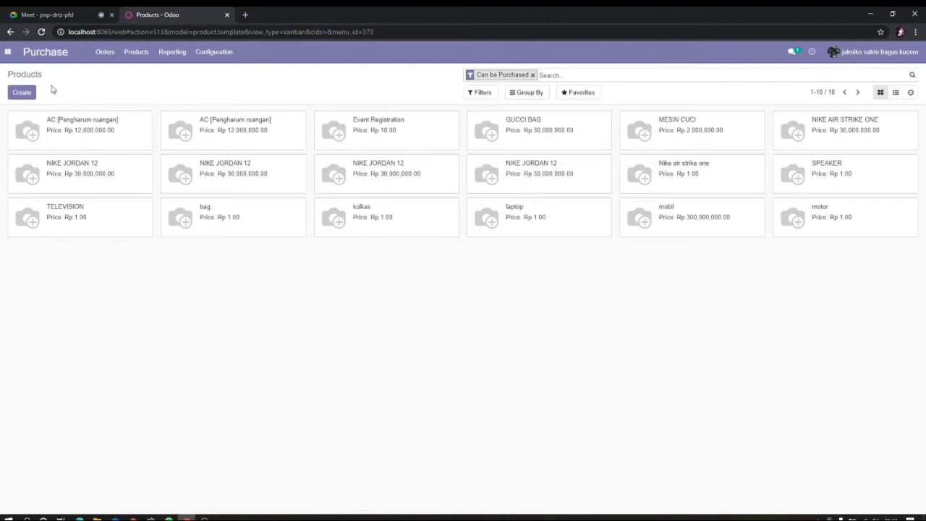
{"action": "left_click", "coordinate": [105, 52]}
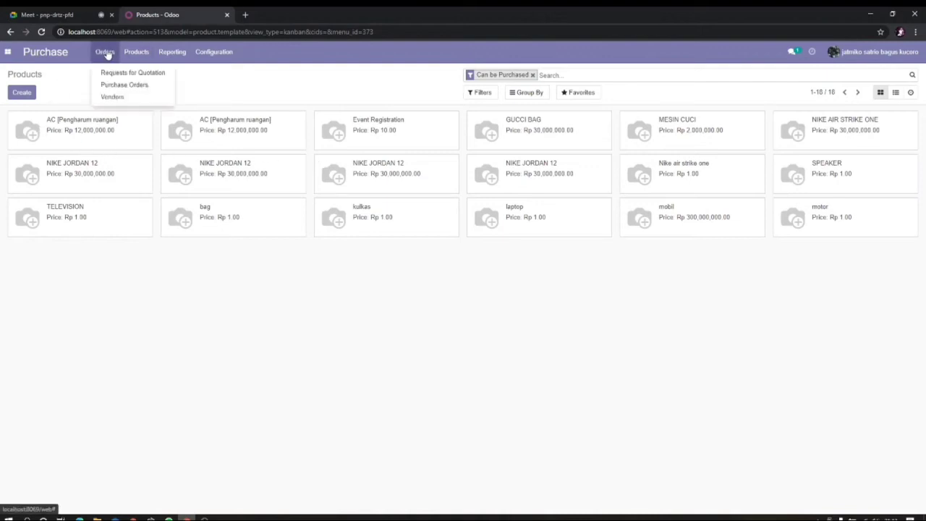
{"action": "left_click", "coordinate": [136, 52]}
{"action": "left_click", "coordinate": [121, 85]}
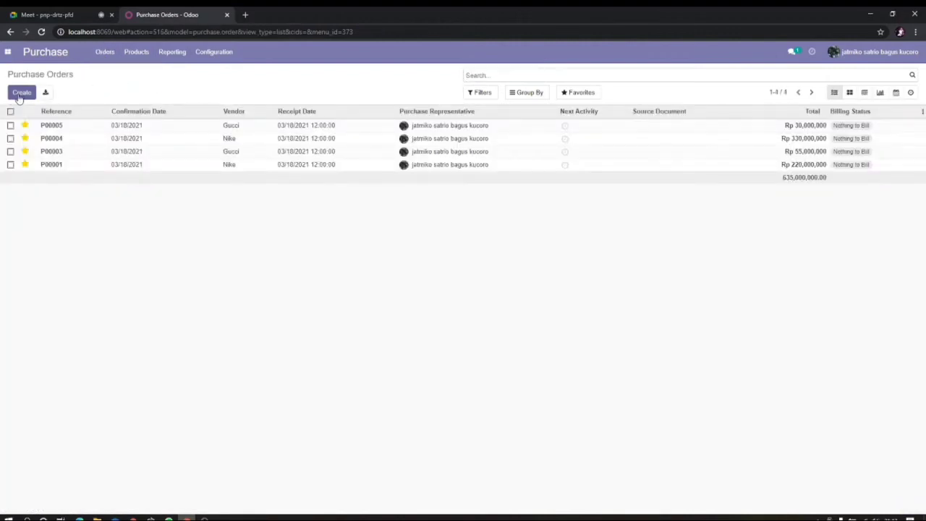
{"action": "left_click", "coordinate": [20, 95]}
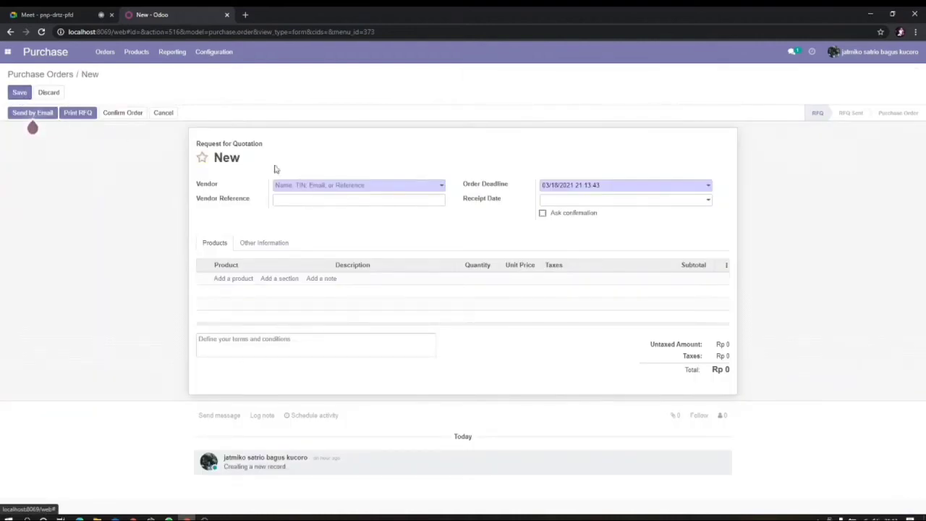
Step: Set the quotation's vendor to Gucci and its receipt date to 03/18/2021 12:00:00
{"action": "left_click", "coordinate": [311, 186]}
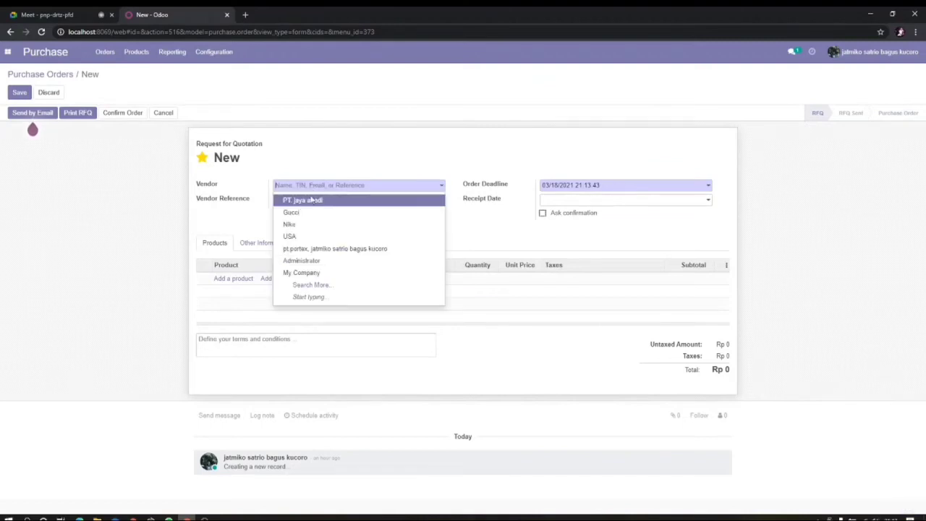
{"action": "left_click", "coordinate": [308, 213]}
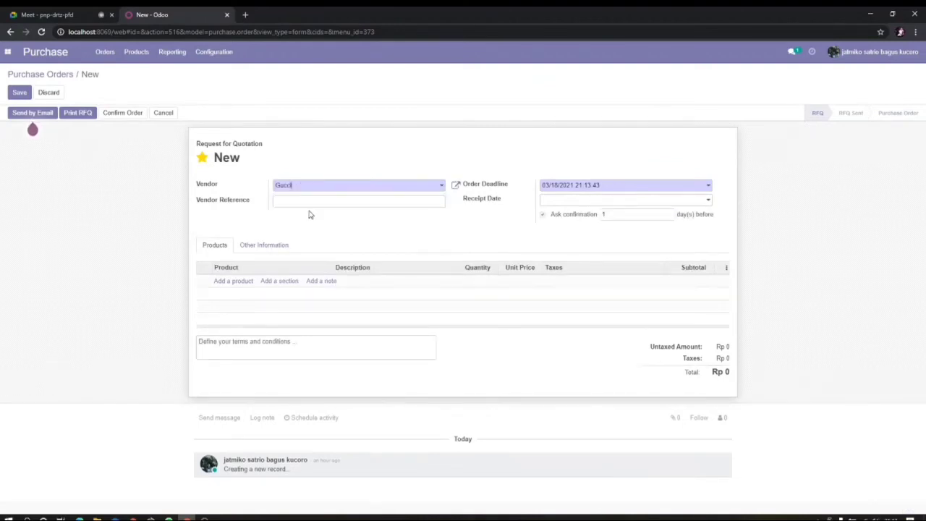
{"action": "left_click", "coordinate": [700, 202]}
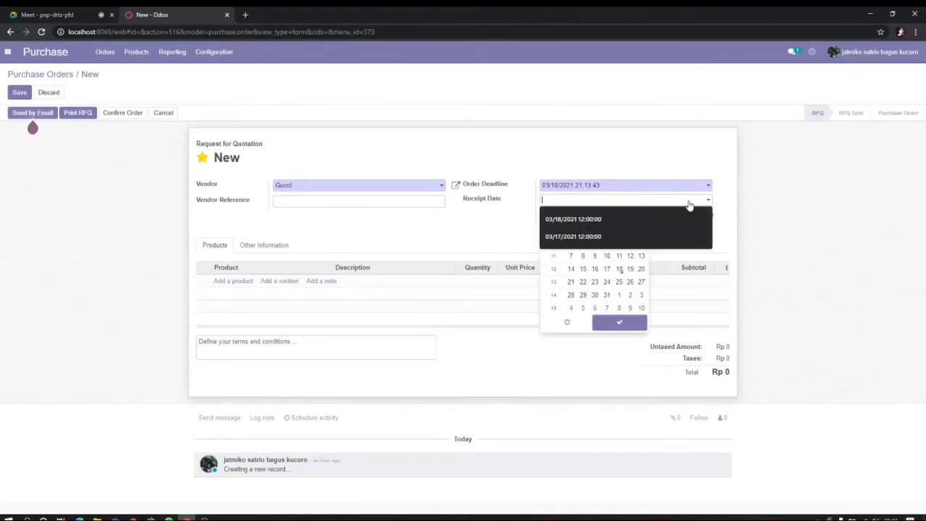
{"action": "left_click", "coordinate": [635, 219]}
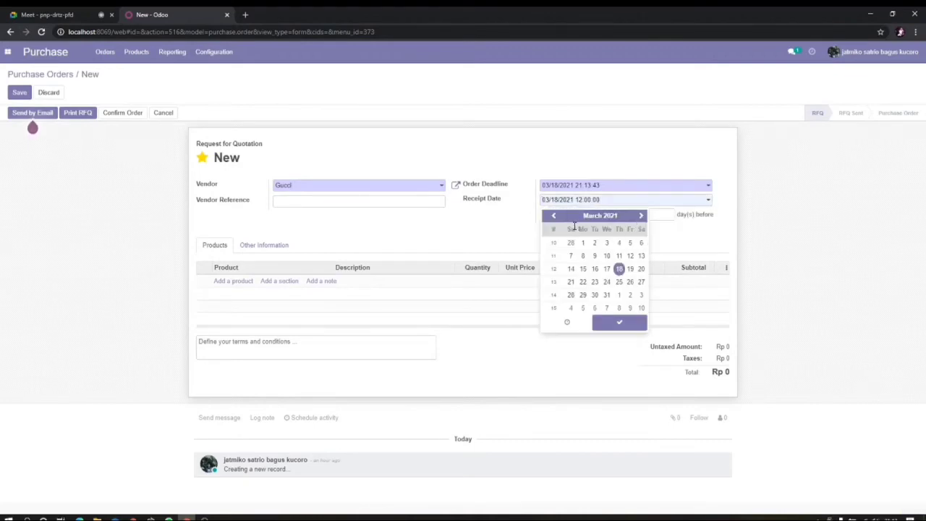
{"action": "left_click", "coordinate": [460, 220]}
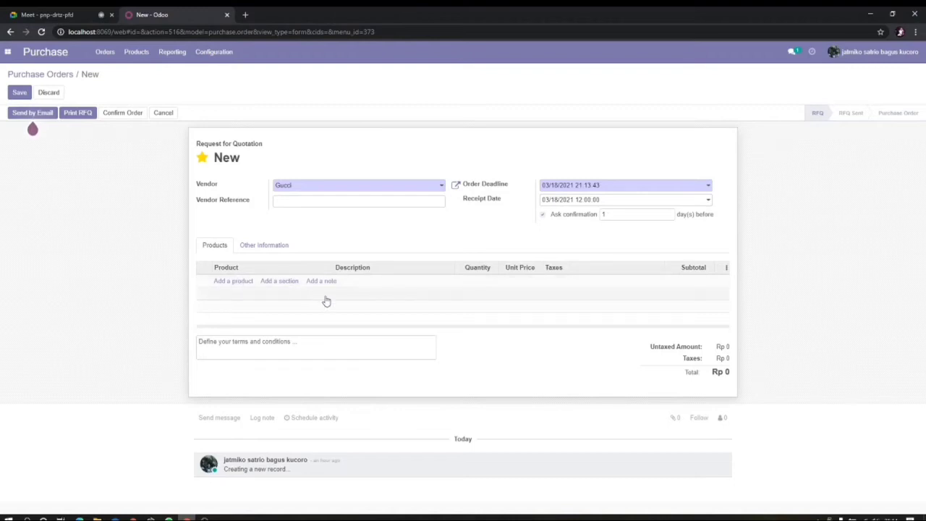
Step: Add a GUCCI BAG line found by searching 'ba', then confirm the order as P00006
{"action": "left_click", "coordinate": [233, 282]}
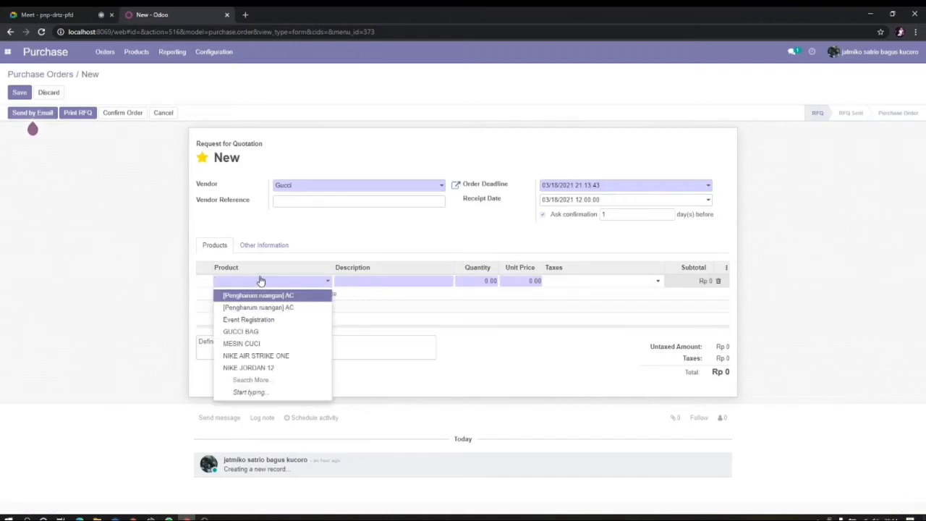
{"action": "type", "text": "ba"}
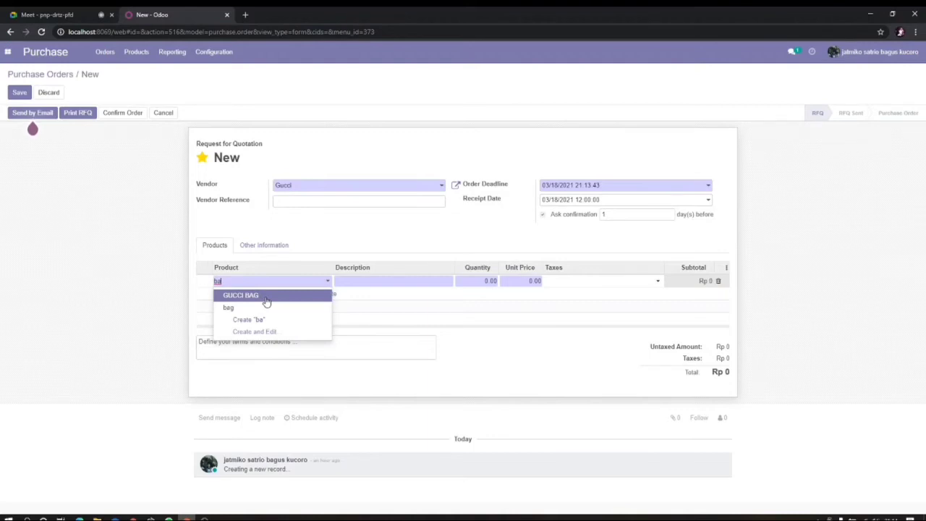
{"action": "left_click", "coordinate": [266, 297]}
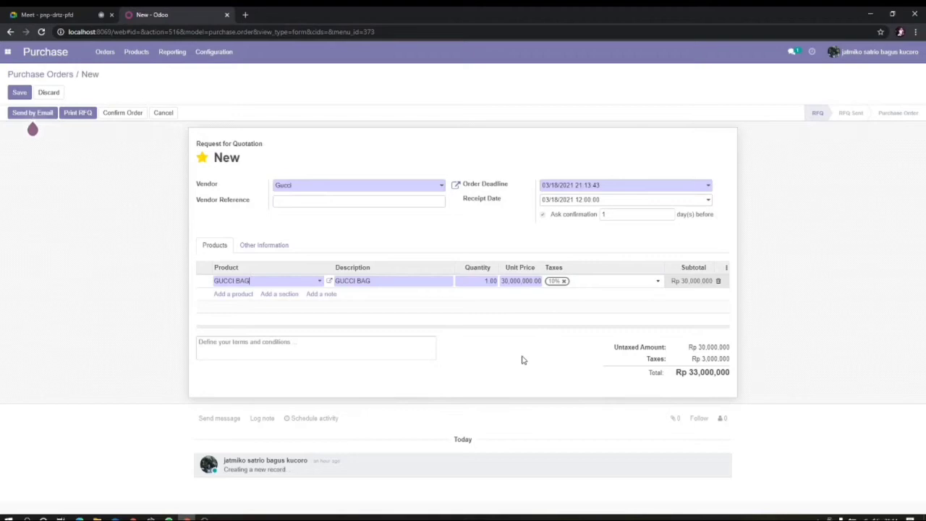
{"action": "left_click", "coordinate": [522, 359]}
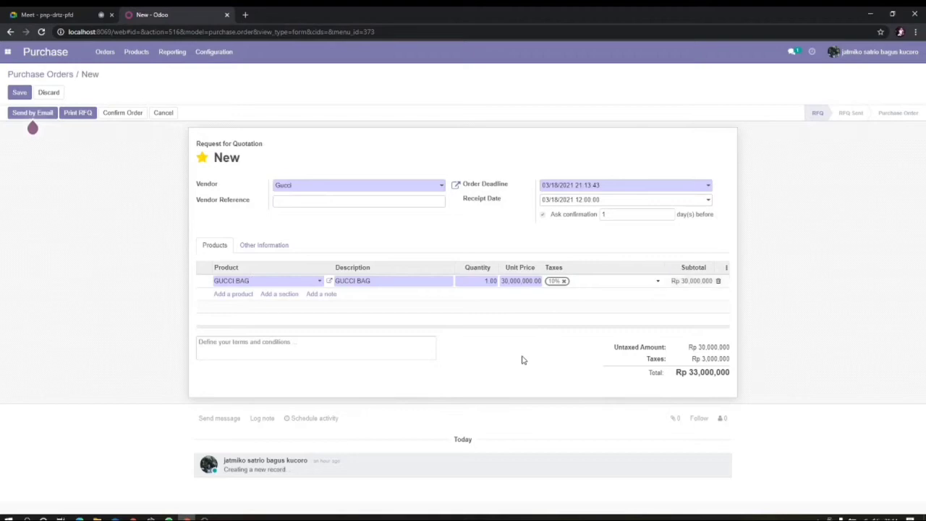
{"action": "left_click", "coordinate": [132, 117]}
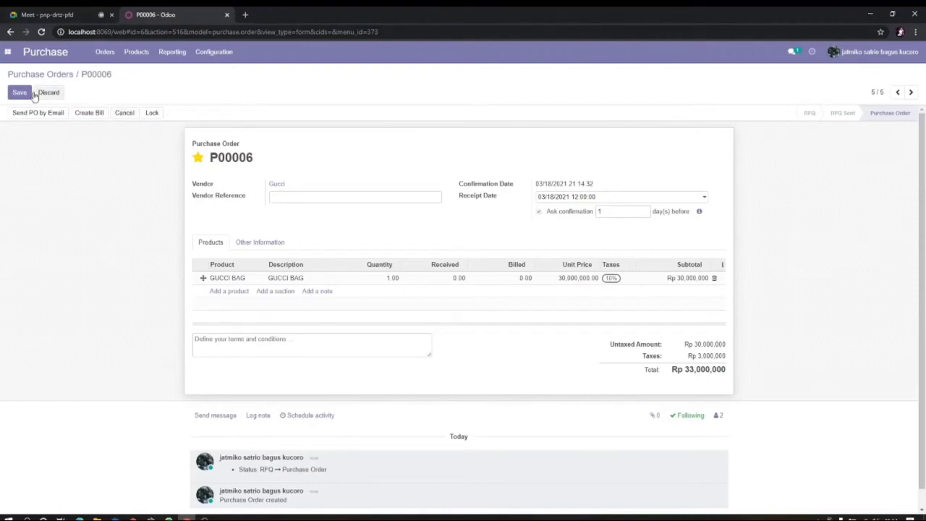
Step: Save P00006, return to the Purchase Orders list, then open the Vendors overview
{"action": "left_click", "coordinate": [20, 93]}
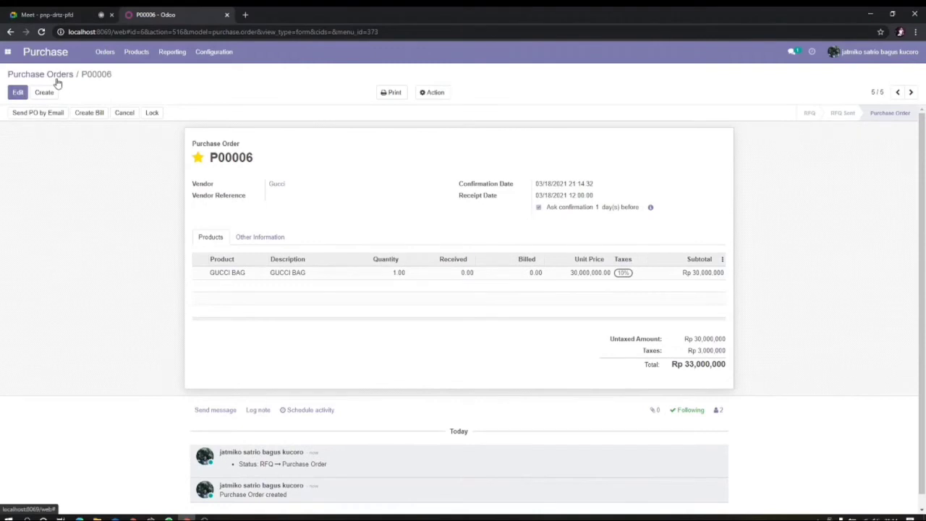
{"action": "left_click", "coordinate": [55, 74]}
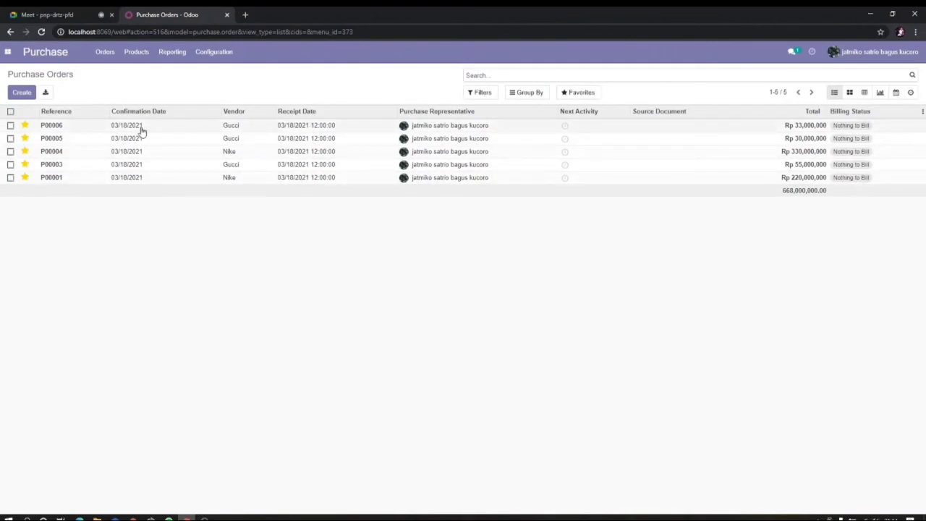
{"action": "left_click", "coordinate": [110, 57]}
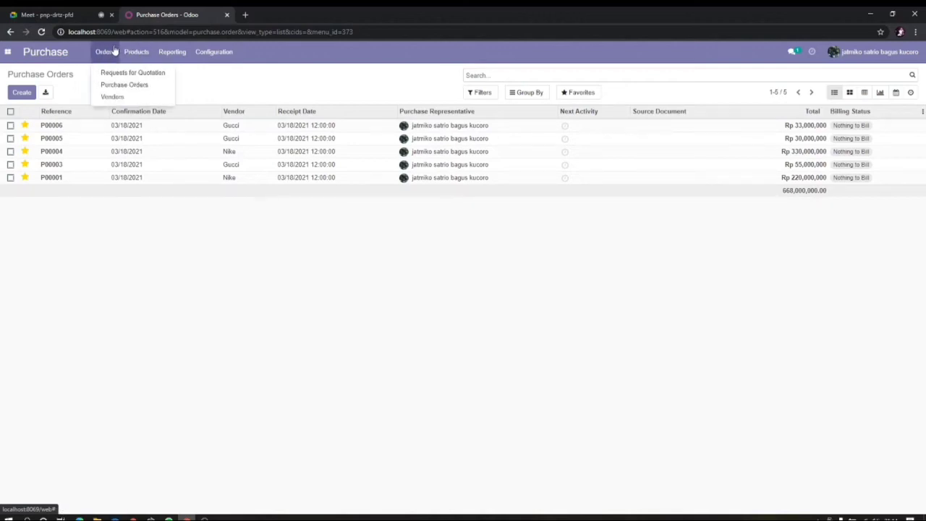
{"action": "left_click", "coordinate": [129, 98]}
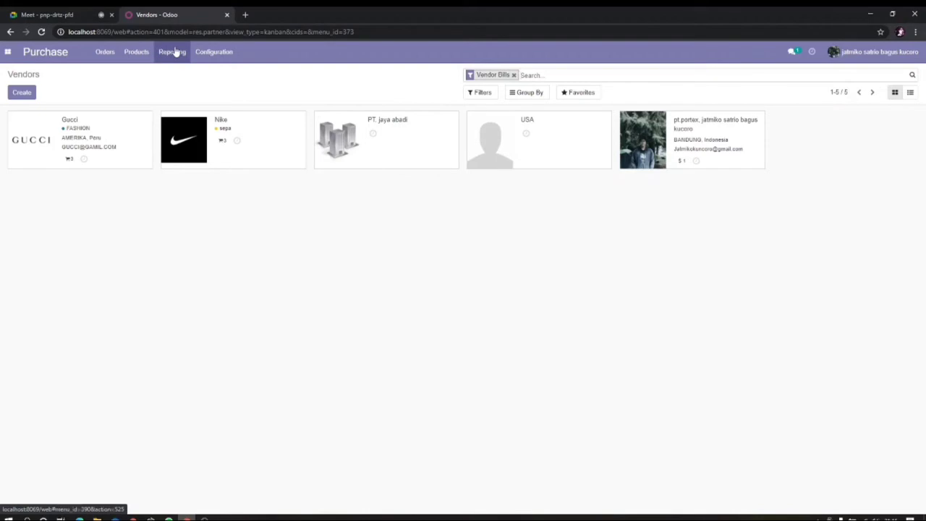
{"action": "left_click", "coordinate": [112, 51]}
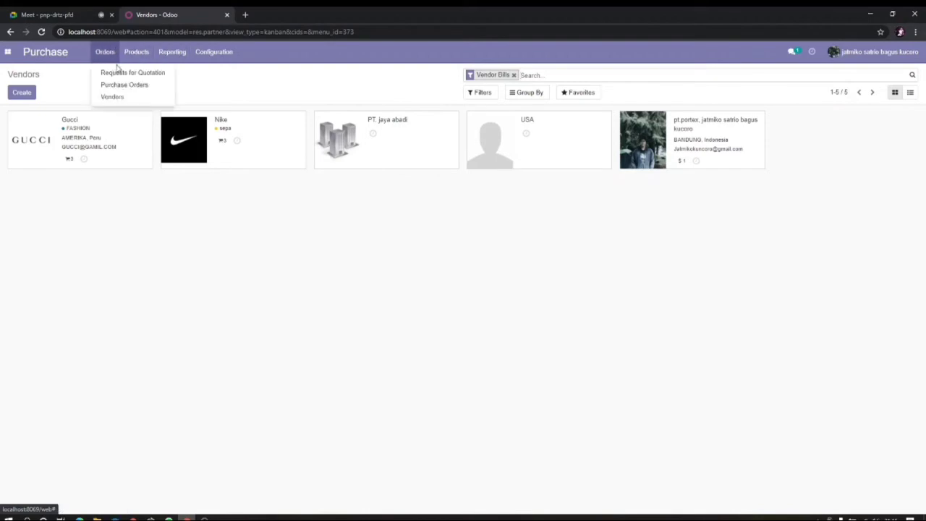
{"action": "left_click", "coordinate": [135, 74]}
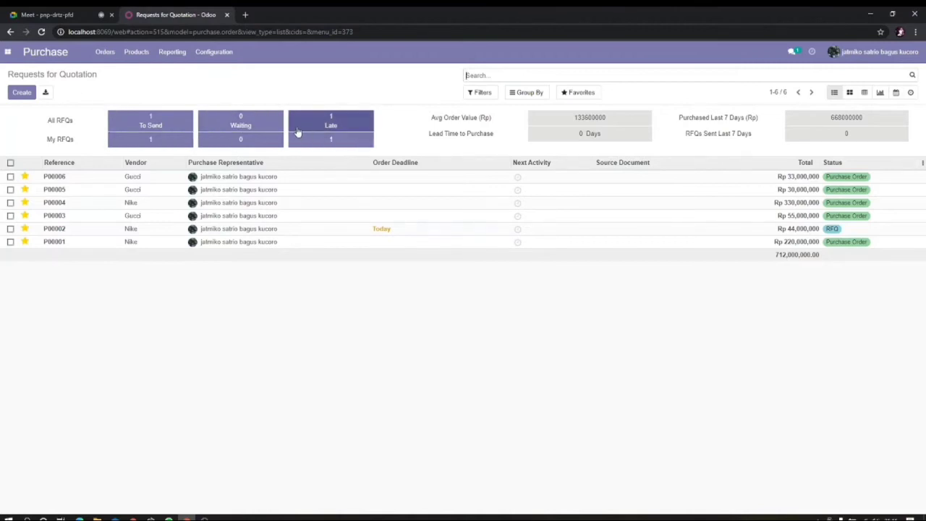
{"action": "left_click", "coordinate": [105, 52]}
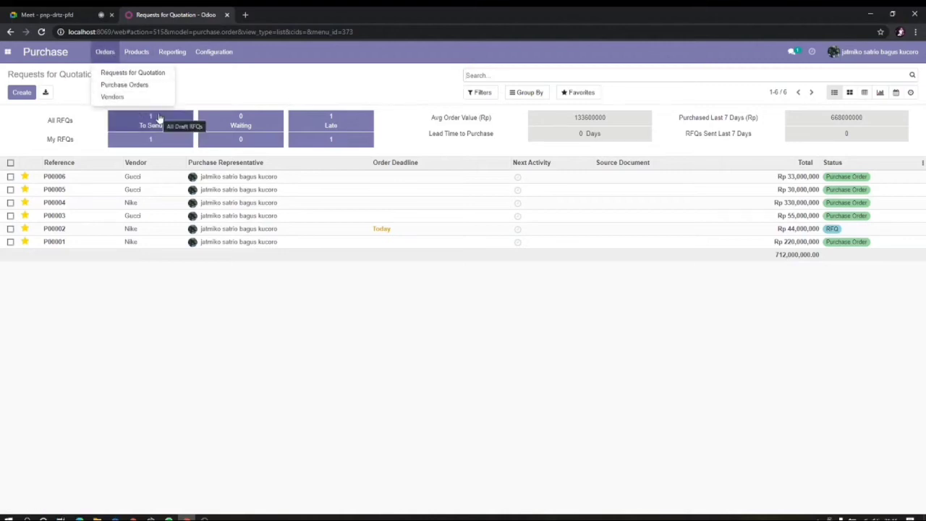
{"action": "left_click", "coordinate": [82, 122]}
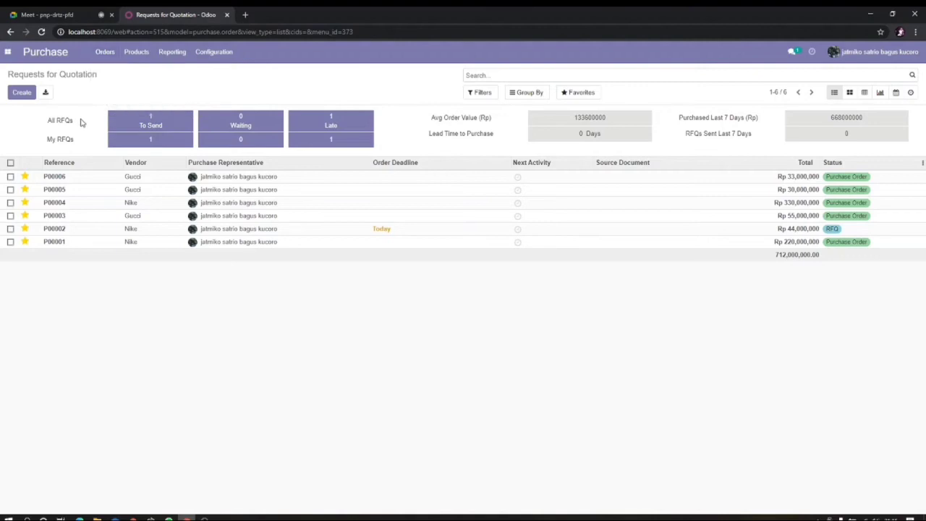
{"action": "left_click", "coordinate": [142, 56]}
{"action": "left_click", "coordinate": [190, 93]}
Step: In Google Meet, stop your presentation and pin the other participant's shared screen
{"action": "left_click", "coordinate": [79, 16]}
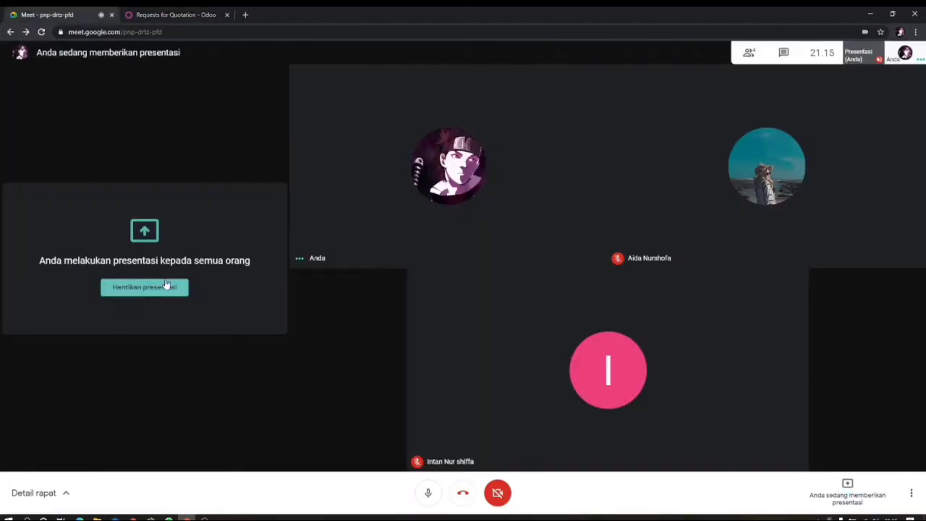
{"action": "left_click", "coordinate": [157, 288]}
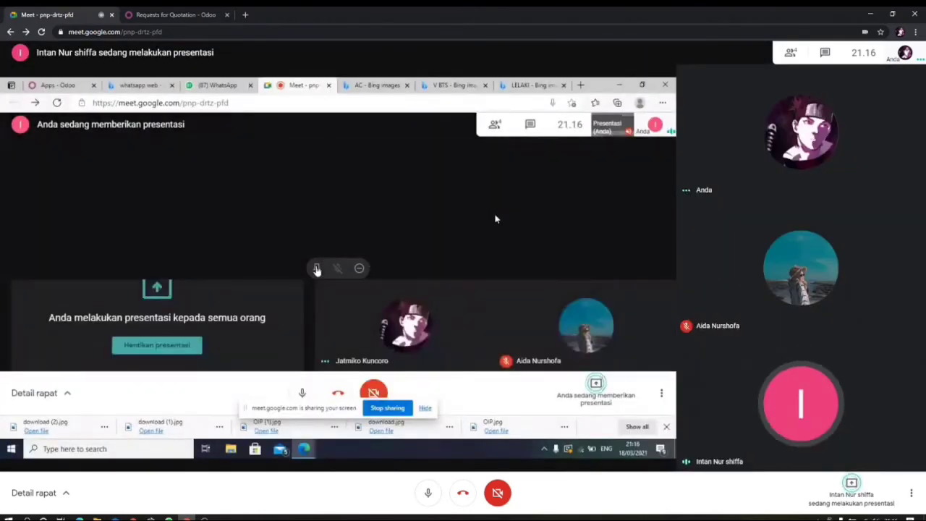
{"action": "left_click", "coordinate": [316, 269]}
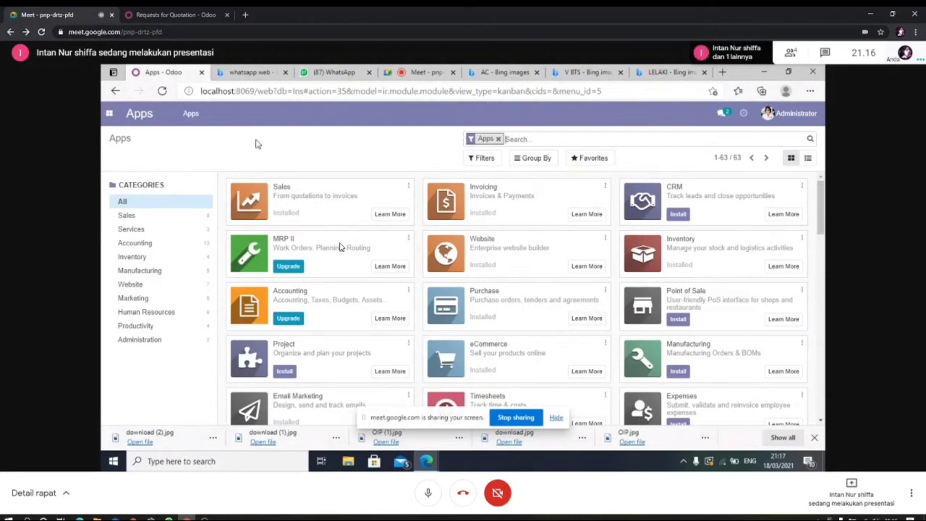
Step: Switch to the Invoicing app and start a new customer invoice from the Invoices list
{"action": "left_click", "coordinate": [108, 120]}
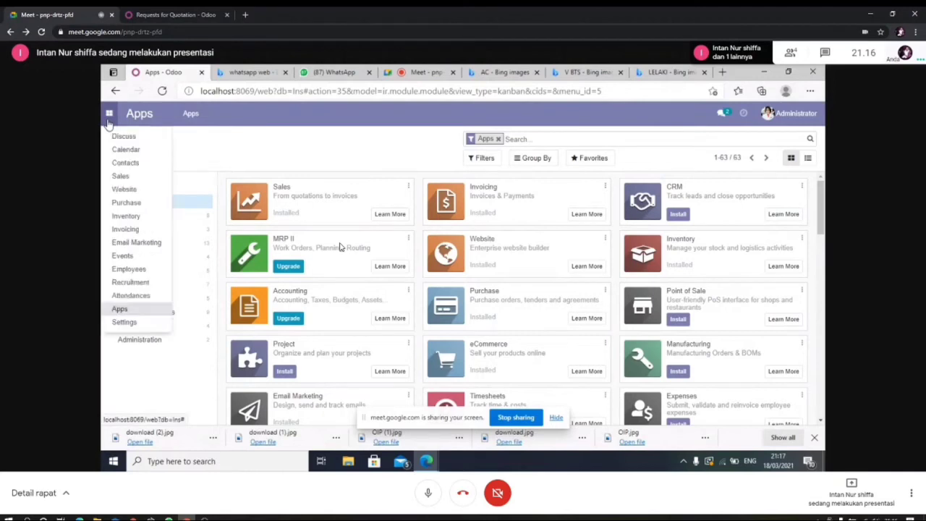
{"action": "left_click", "coordinate": [128, 229]}
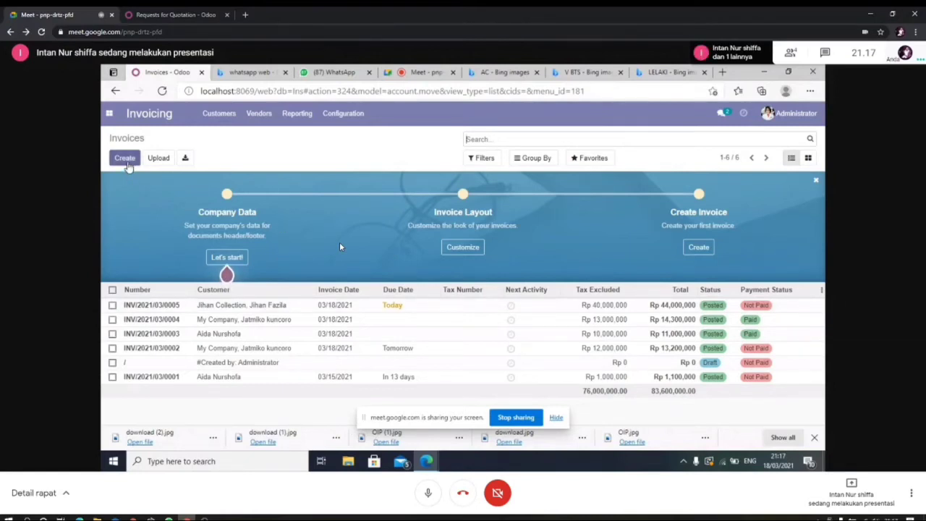
{"action": "left_click", "coordinate": [126, 161]}
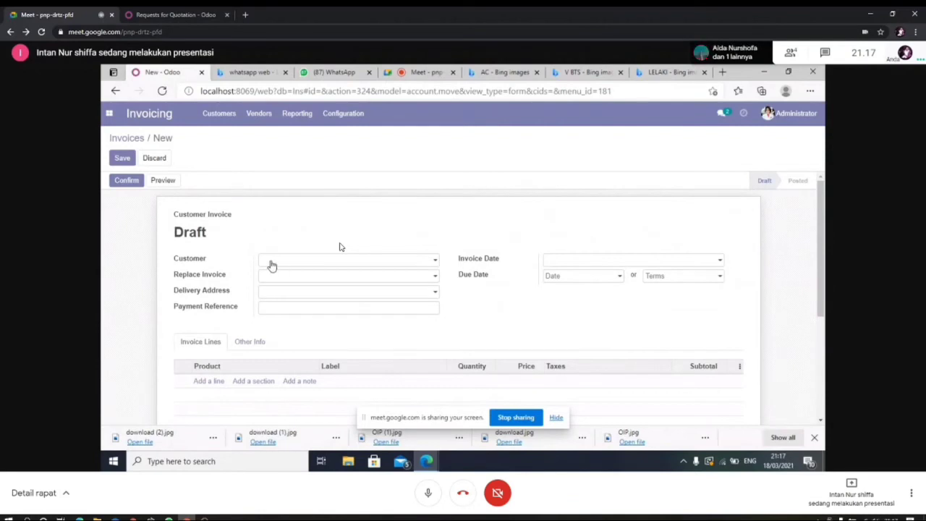
Step: Type the customer's name in the invoice's Customer field and choose Create and Edit
{"action": "left_click", "coordinate": [435, 262]}
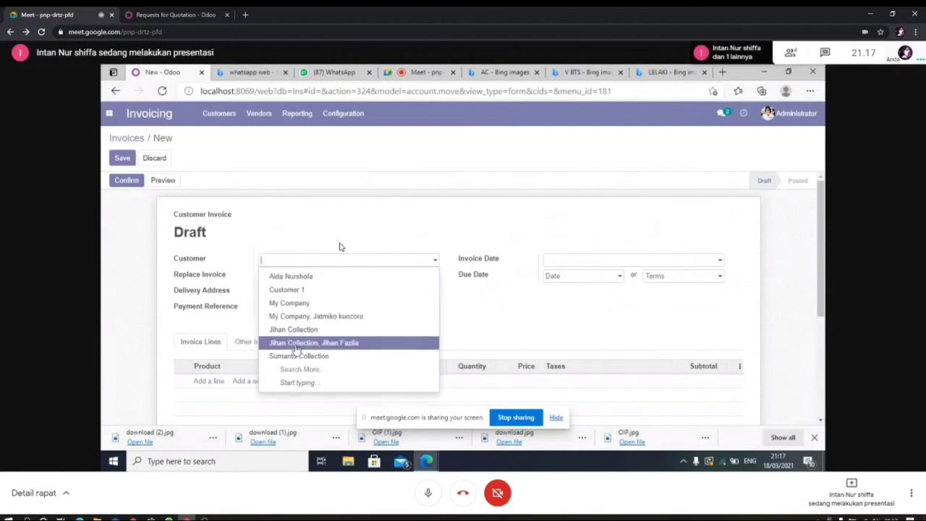
{"action": "left_click", "coordinate": [285, 265]}
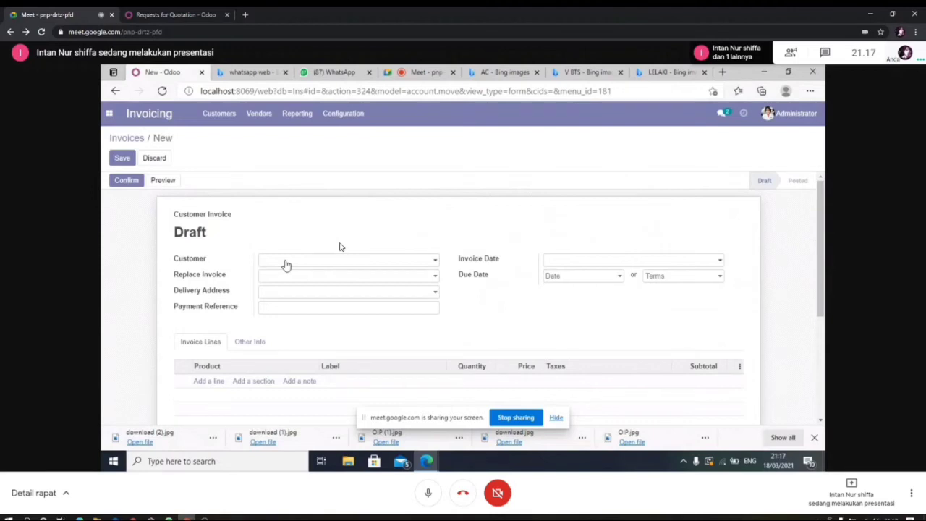
{"action": "type", "text": "Suh"}
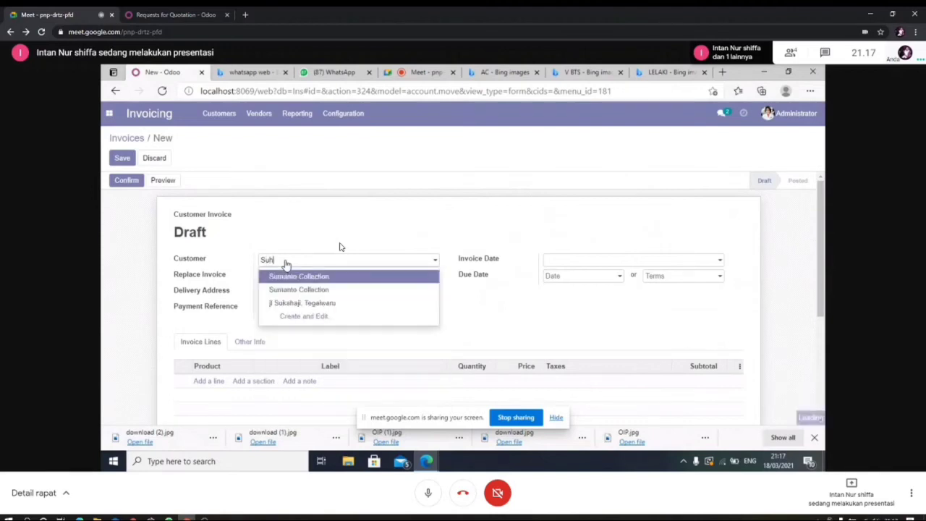
{"action": "type", "text": "erm"}
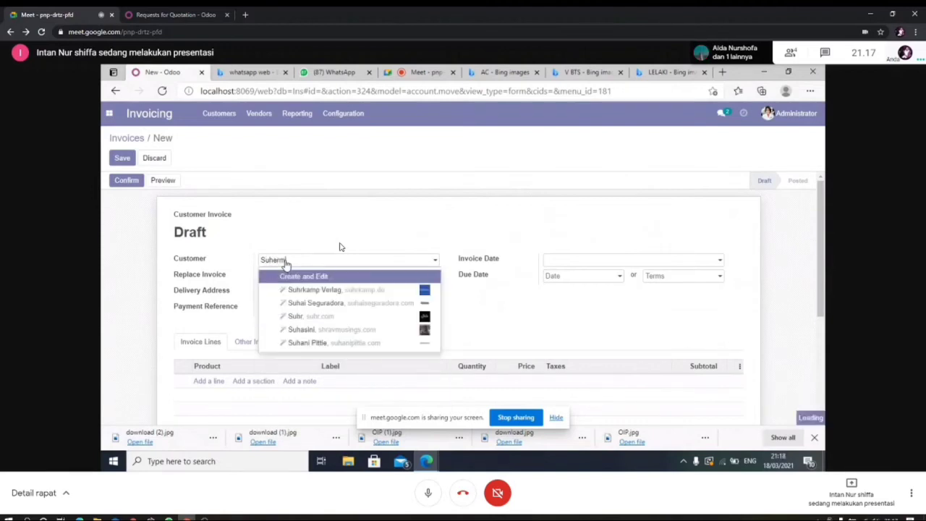
{"action": "type", "text": "an"}
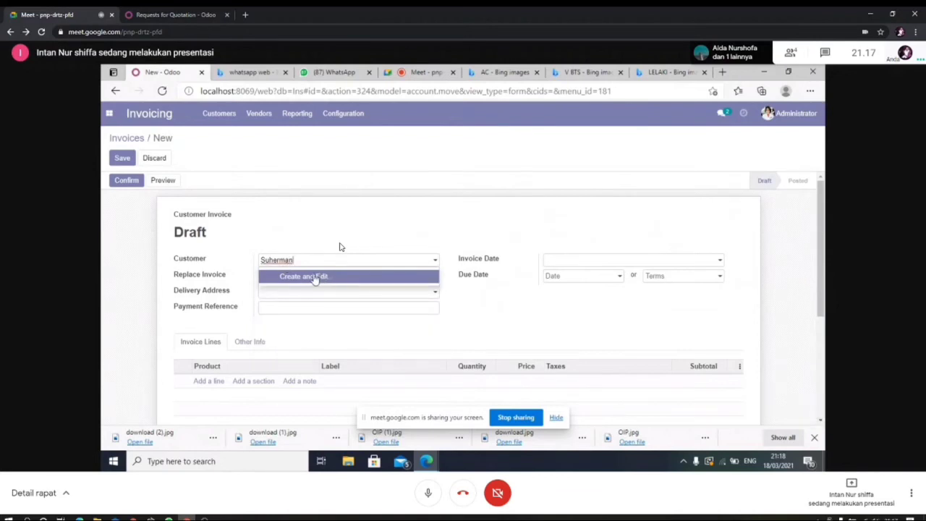
{"action": "left_click", "coordinate": [314, 279]}
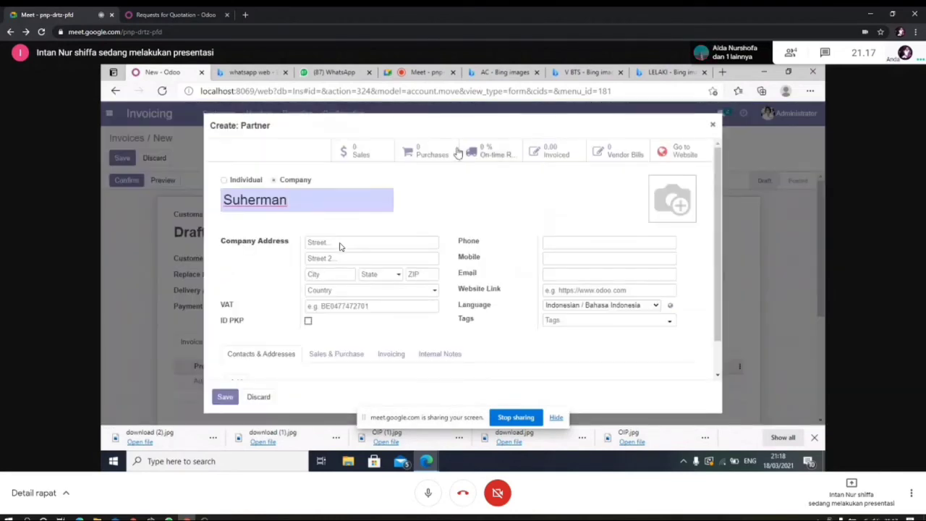
Step: Make the partner an Individual and create its company, named the customer's name plus 'Collection'
{"action": "left_click", "coordinate": [246, 181]}
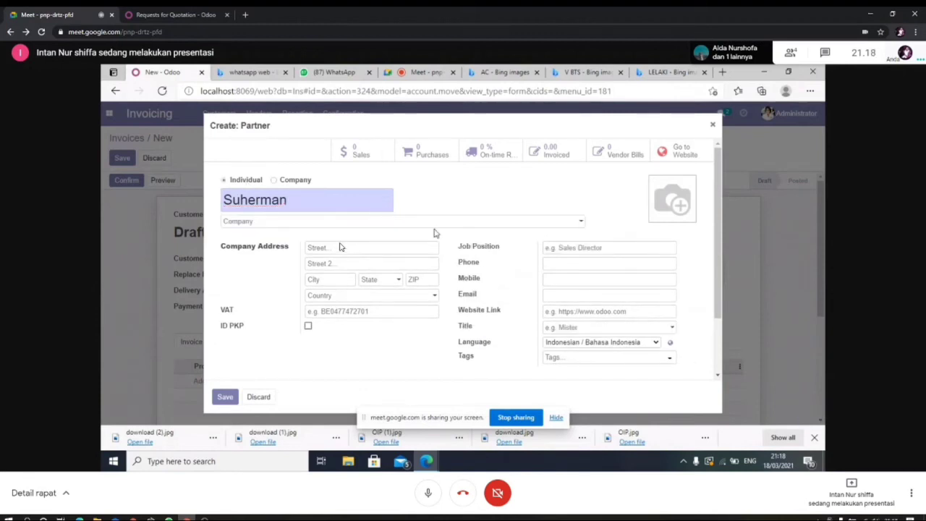
{"action": "left_click", "coordinate": [564, 223]}
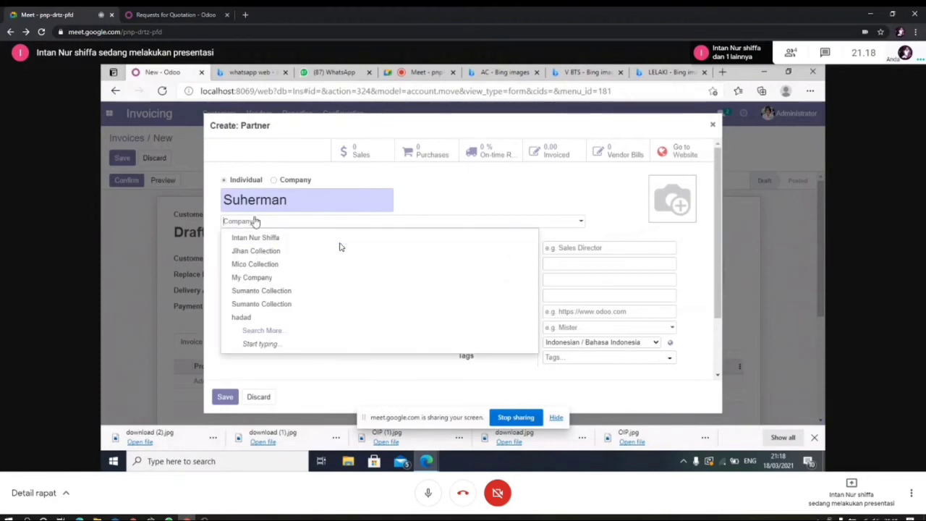
{"action": "type", "text": "S"}
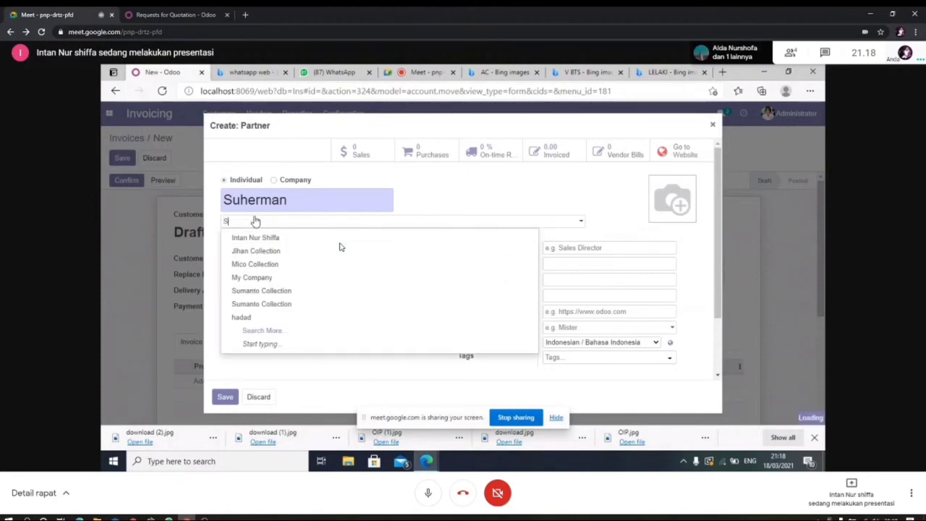
{"action": "type", "text": "uher"}
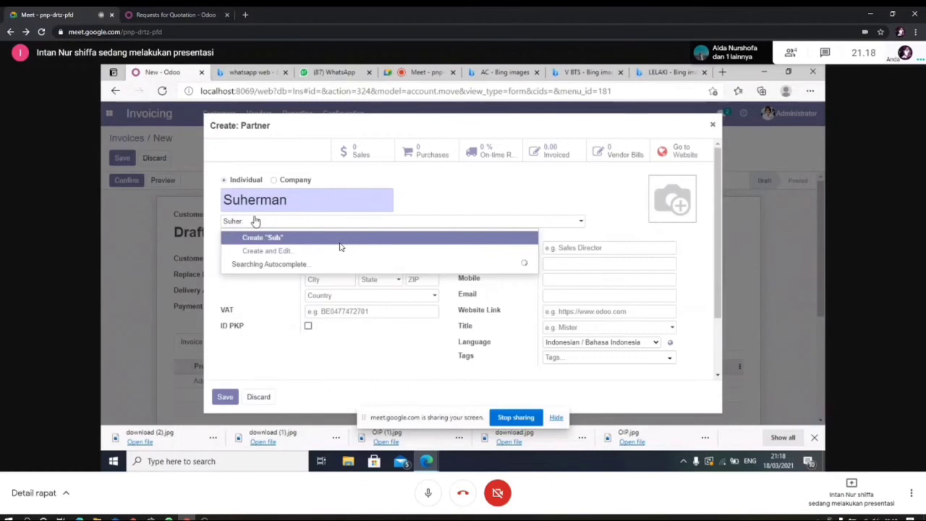
{"action": "type", "text": "man Collection"}
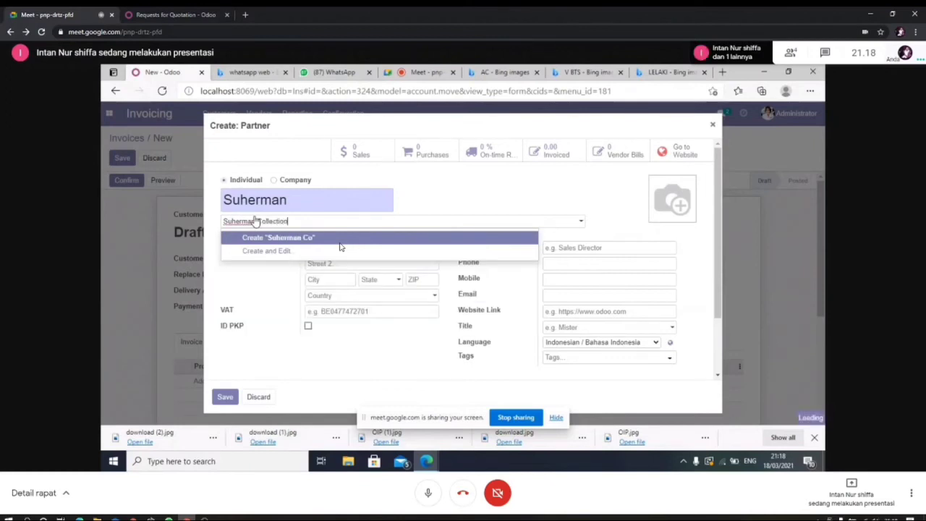
{"action": "left_click", "coordinate": [311, 236]}
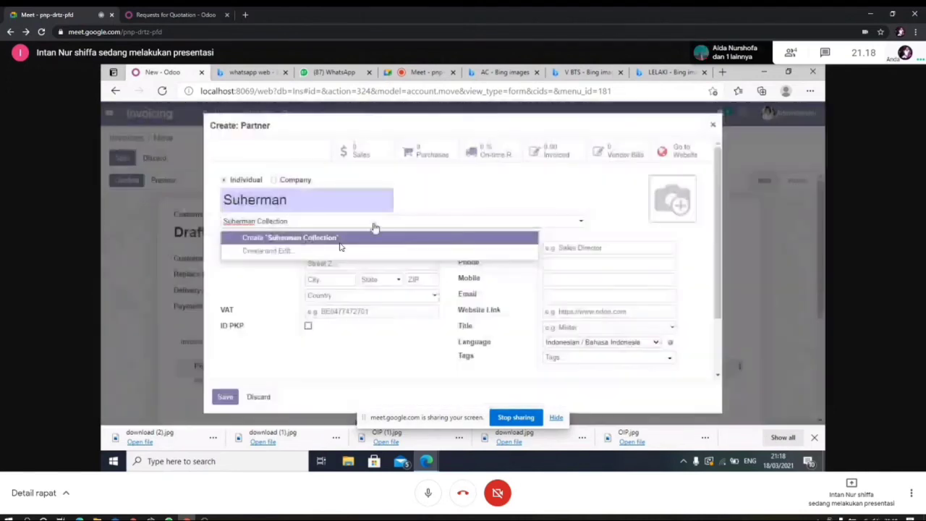
{"action": "left_click", "coordinate": [340, 243]}
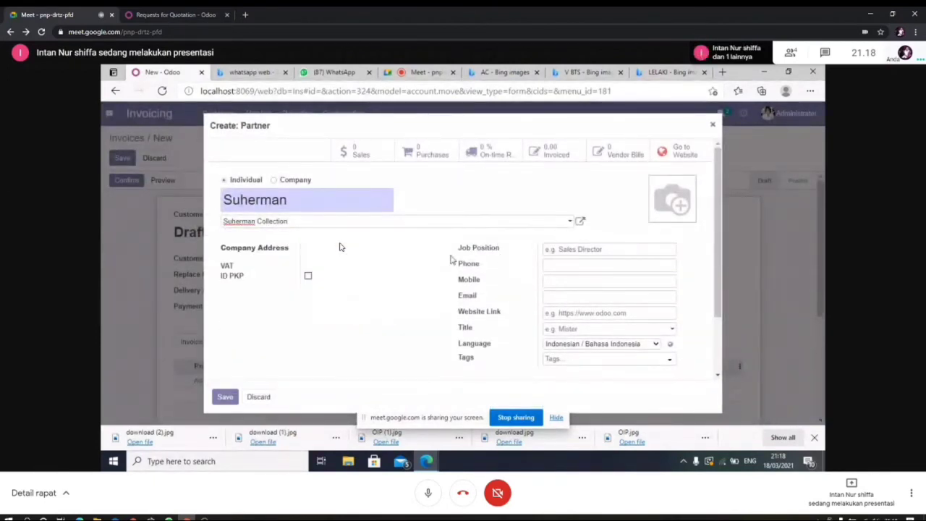
Step: Enter the partner's job position and mobile number
{"action": "left_click", "coordinate": [598, 250]}
{"action": "type", "text": "Manager"}
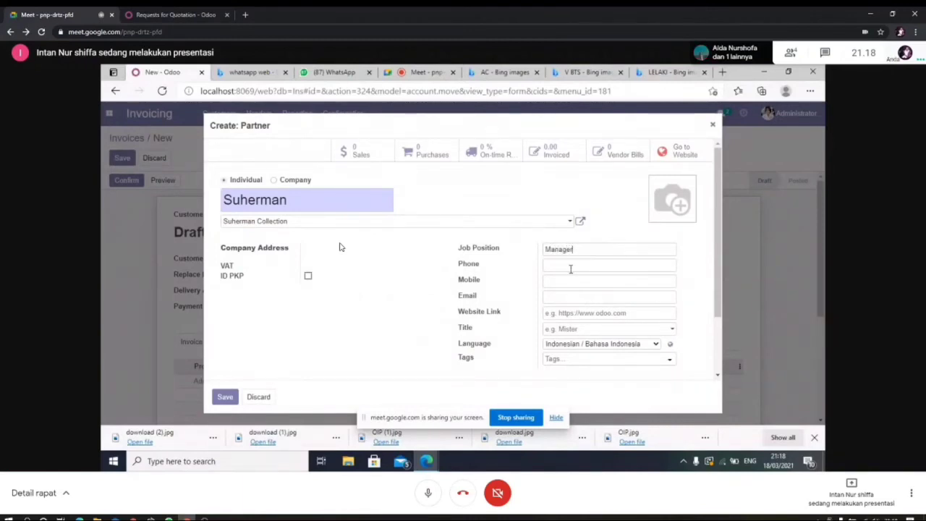
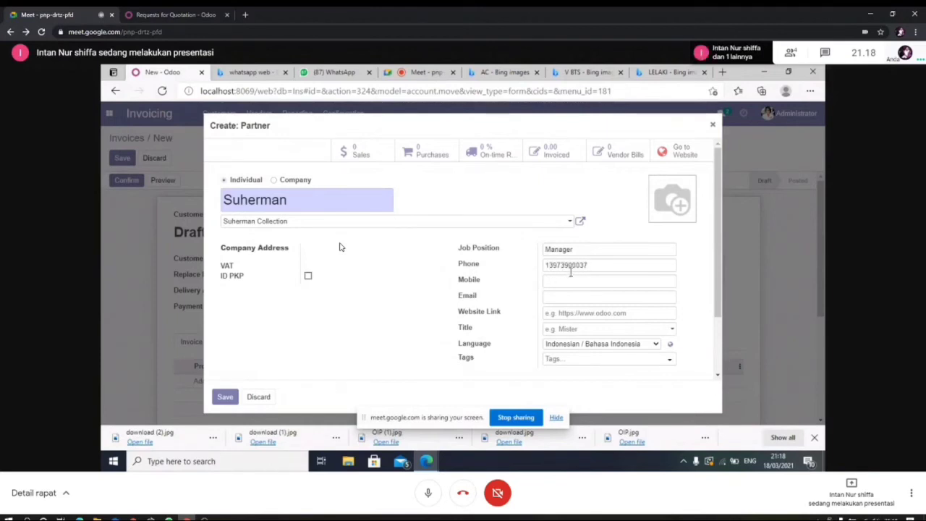
{"action": "left_click", "coordinate": [571, 279]}
{"action": "type", "text": "12345"}
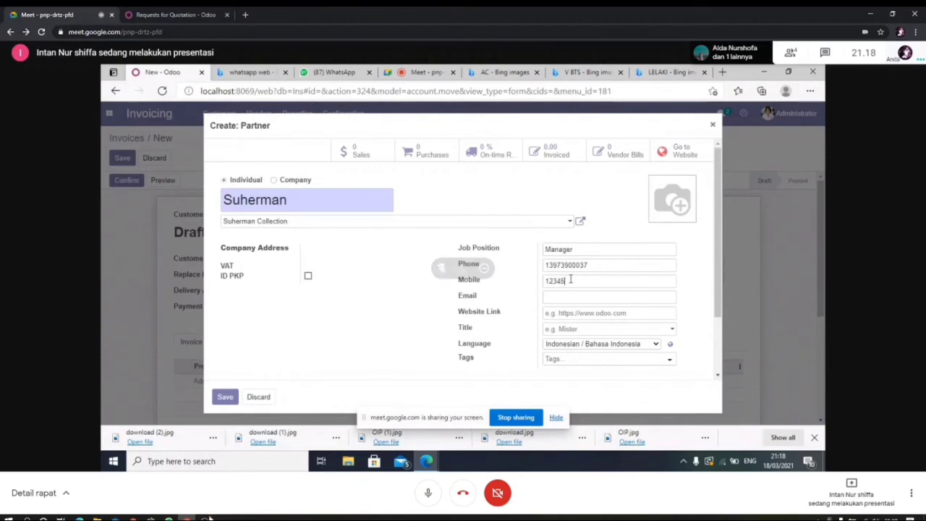
Step: Fill in the partner's e-mail address and set the title to Mister
{"action": "mouse_move", "coordinate": [206, 519]}
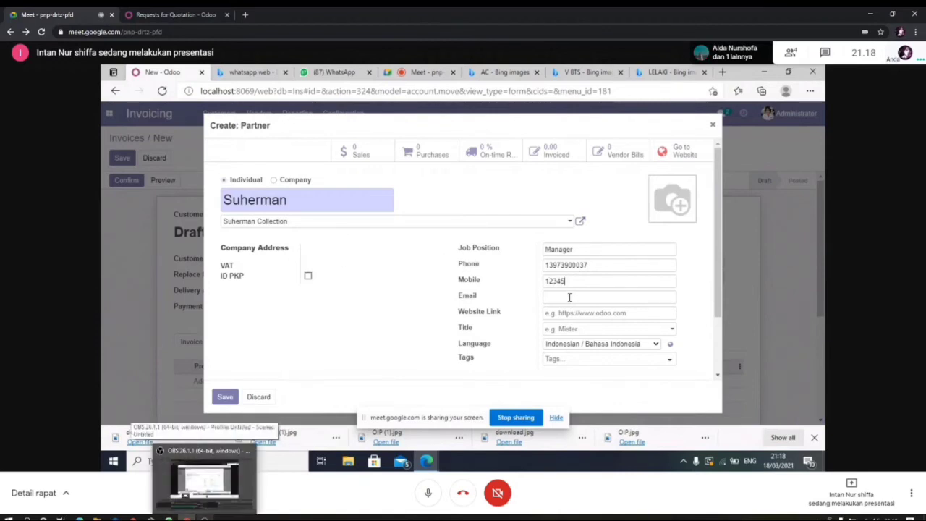
{"action": "left_click", "coordinate": [562, 297]}
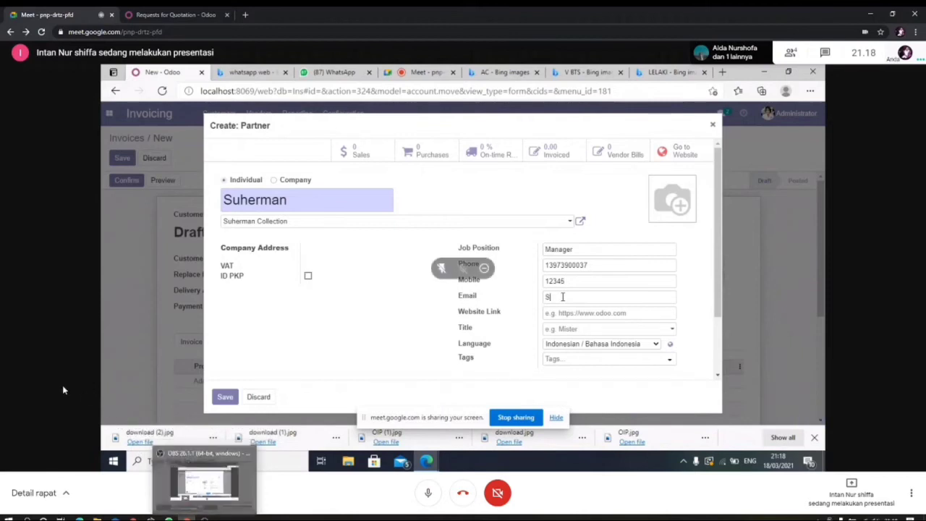
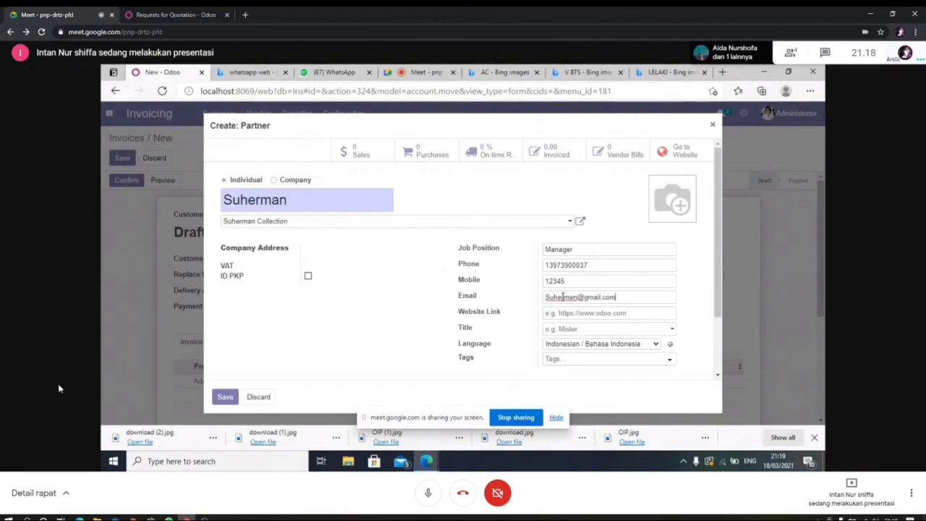
{"action": "left_click", "coordinate": [674, 331]}
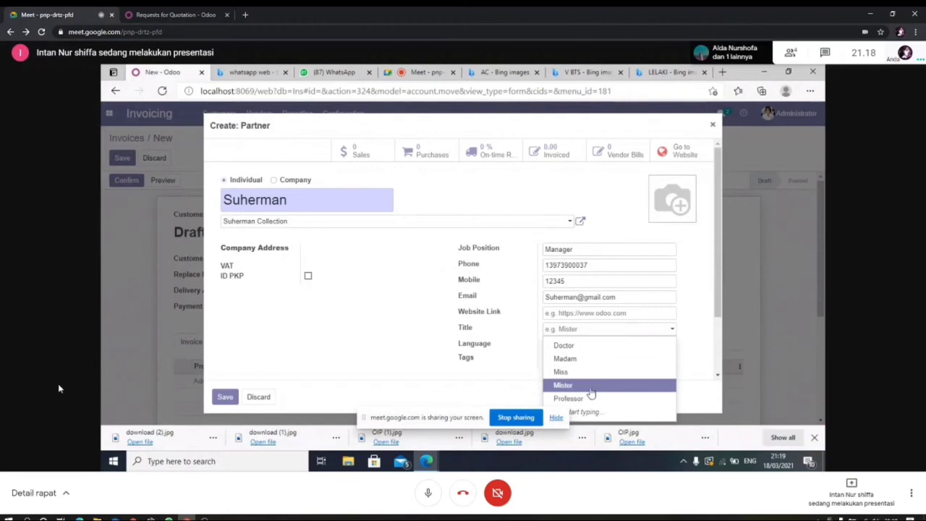
{"action": "left_click", "coordinate": [591, 387]}
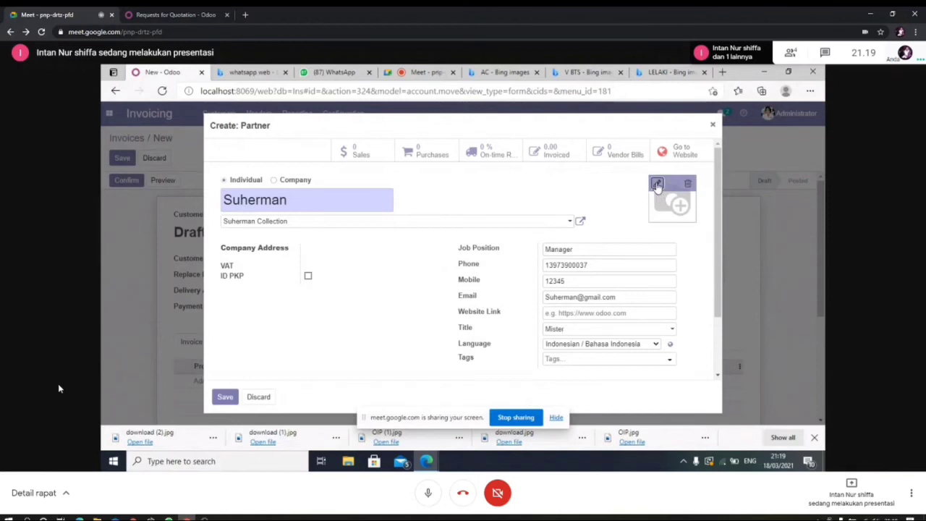
Step: Set the new partner's photo to the OIP (1) picture from Pictures and save the partner
{"action": "left_click", "coordinate": [656, 185]}
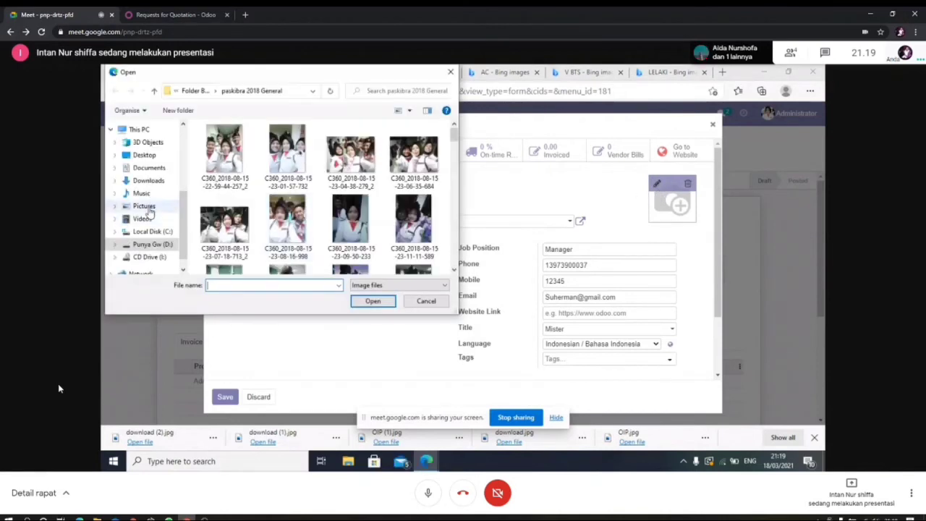
{"action": "left_click", "coordinate": [144, 206]}
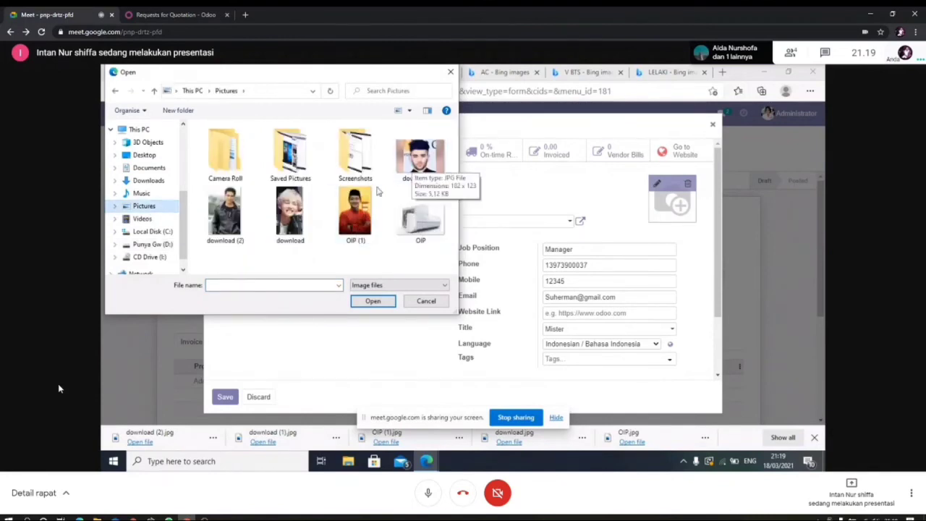
{"action": "left_click", "coordinate": [354, 211]}
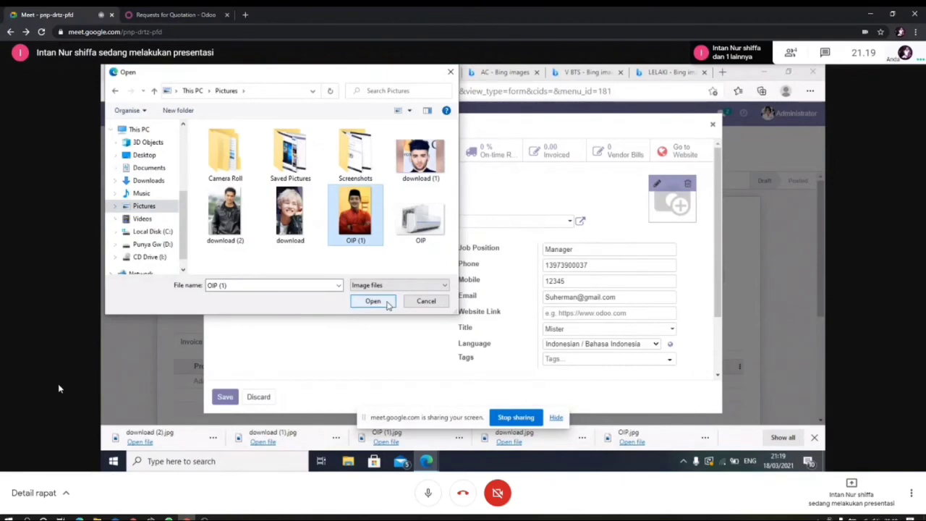
{"action": "left_click", "coordinate": [386, 303]}
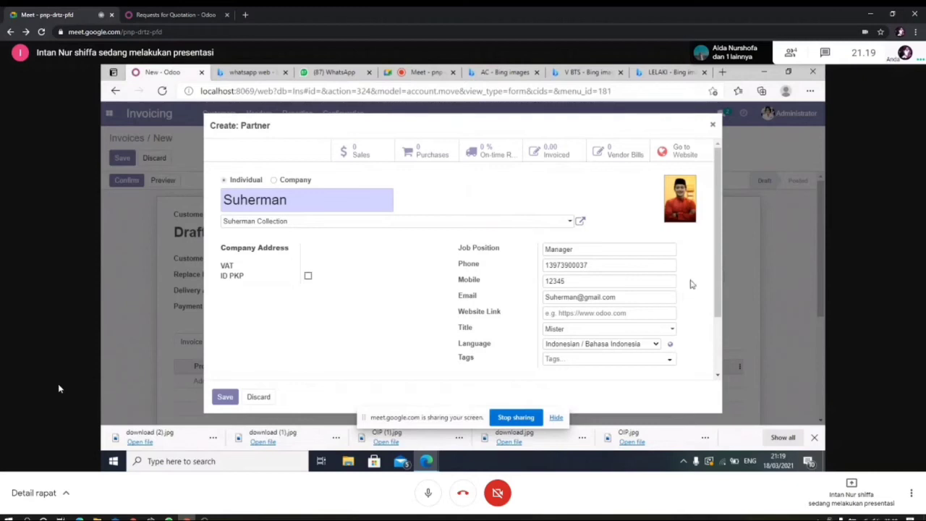
{"action": "left_click", "coordinate": [224, 398]}
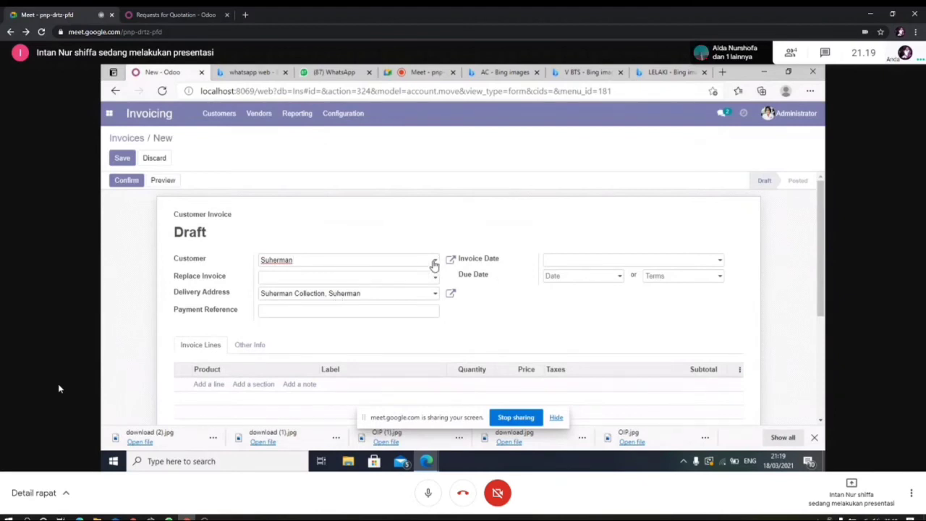
Step: Choose the new partner as customer and enter INV19/11/200 as the replaced invoice
{"action": "left_click", "coordinate": [435, 262]}
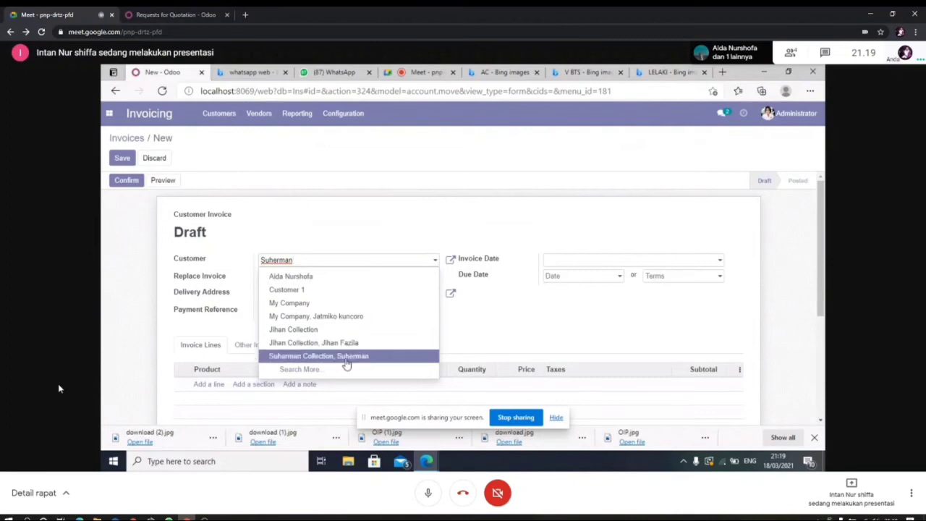
{"action": "left_click", "coordinate": [347, 356]}
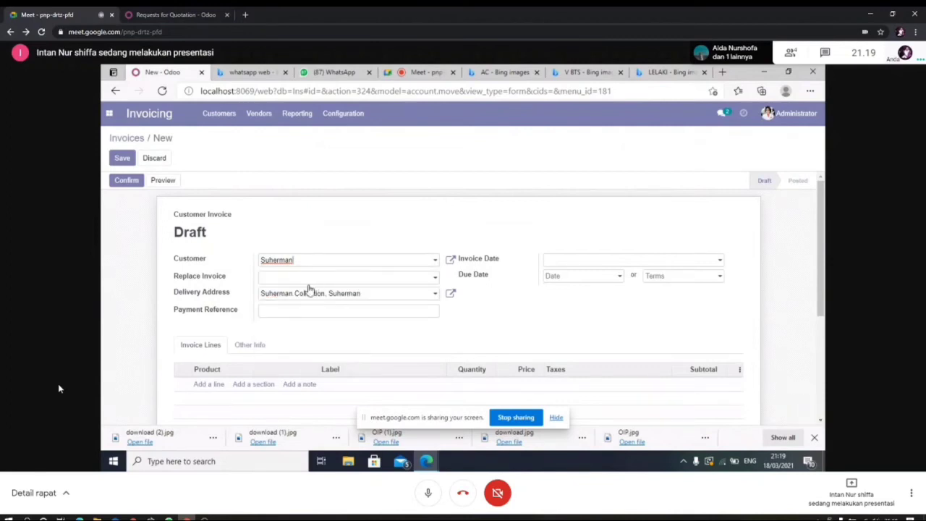
{"action": "left_click", "coordinate": [336, 282]}
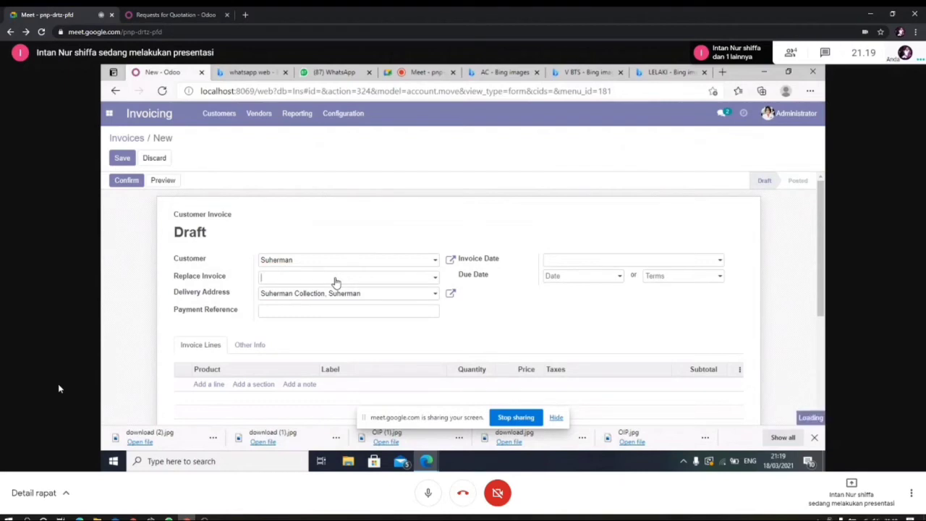
{"action": "type", "text": "INV"}
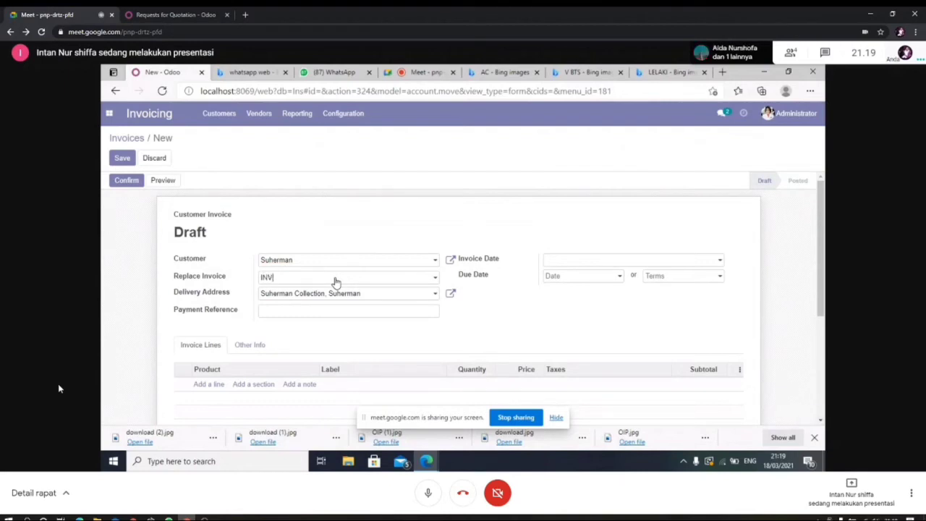
{"action": "type", "text": "19"}
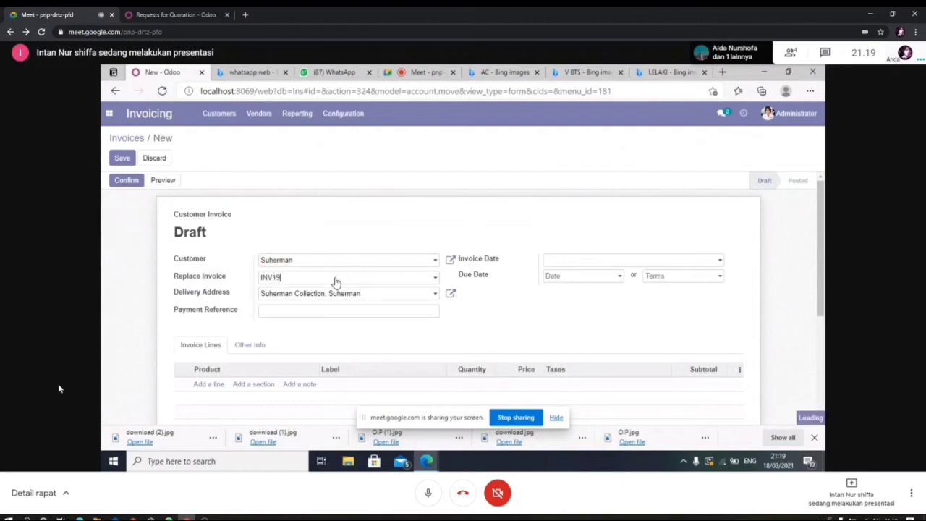
{"action": "type", "text": "/11"}
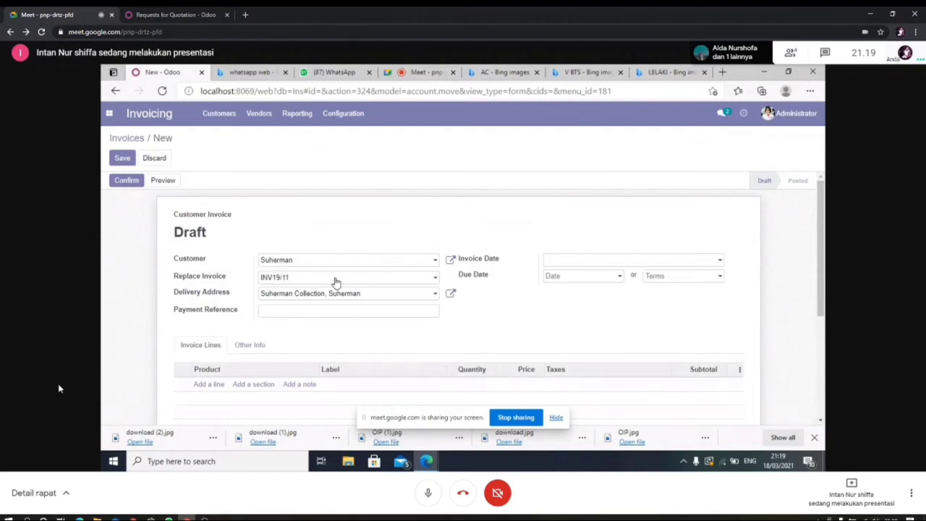
{"action": "type", "text": "/20"}
{"action": "type", "text": "0"}
Step: Pick a street delivery address and begin the payment reference with a capital M
{"action": "left_click", "coordinate": [435, 295]}
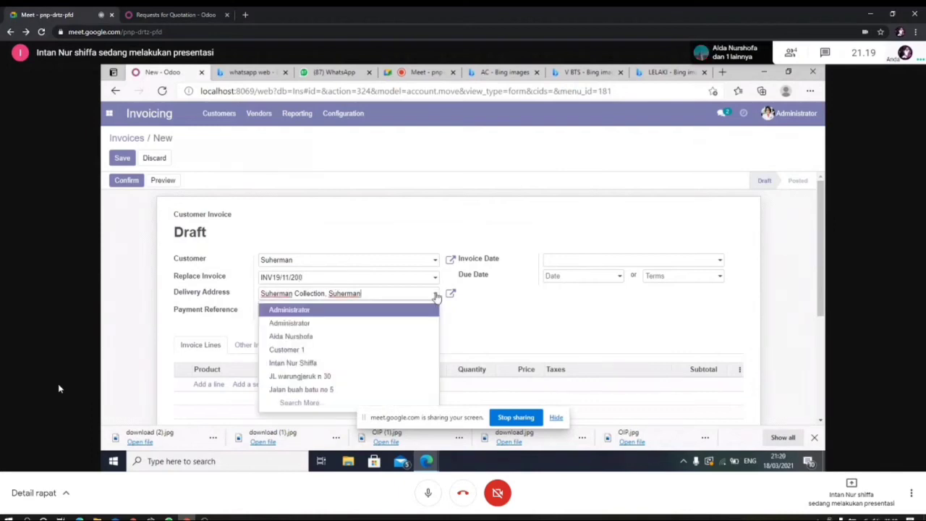
{"action": "left_click", "coordinate": [358, 377]}
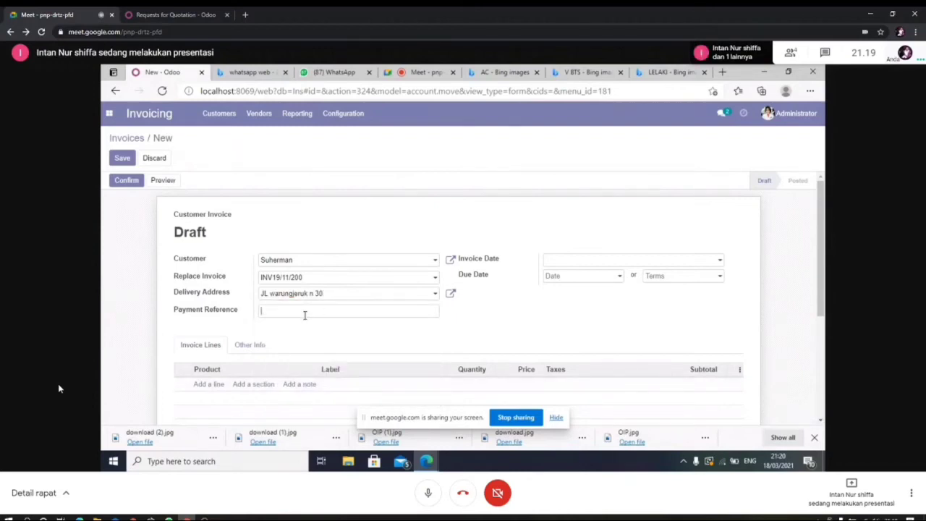
{"action": "left_click", "coordinate": [304, 315]}
{"action": "type", "text": "m"}
{"action": "key", "text": "BackSpace"}
{"action": "type", "text": "Manual"}
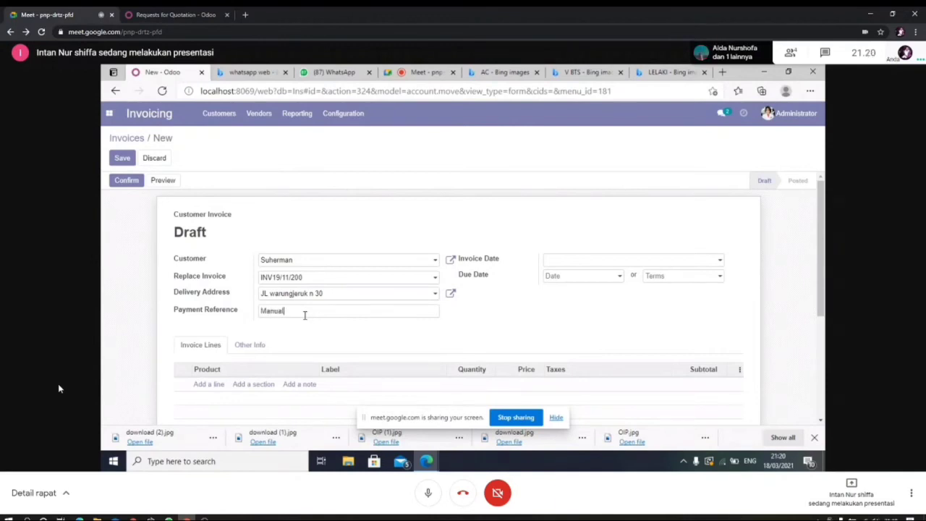
Step: Set the invoice date to 03/18/2021 and leave payment terms unset
{"action": "left_click", "coordinate": [709, 261]}
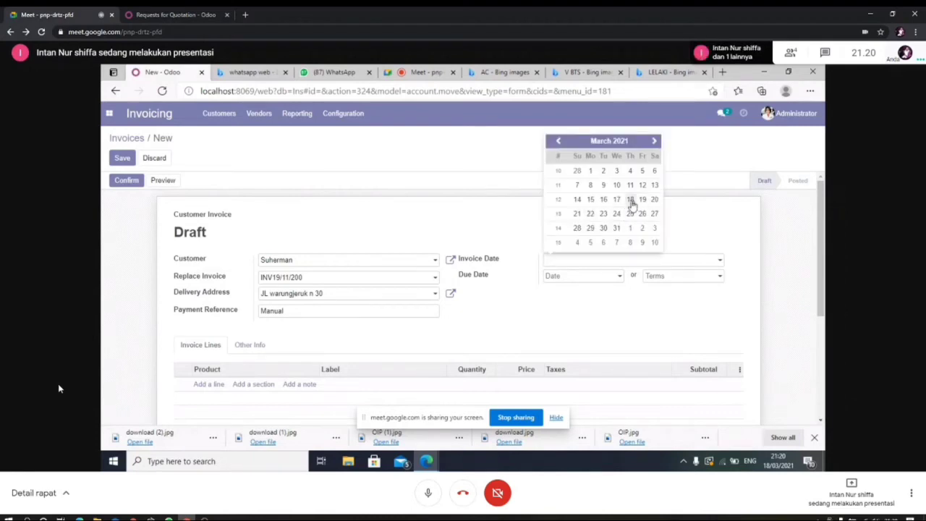
{"action": "left_click", "coordinate": [631, 201]}
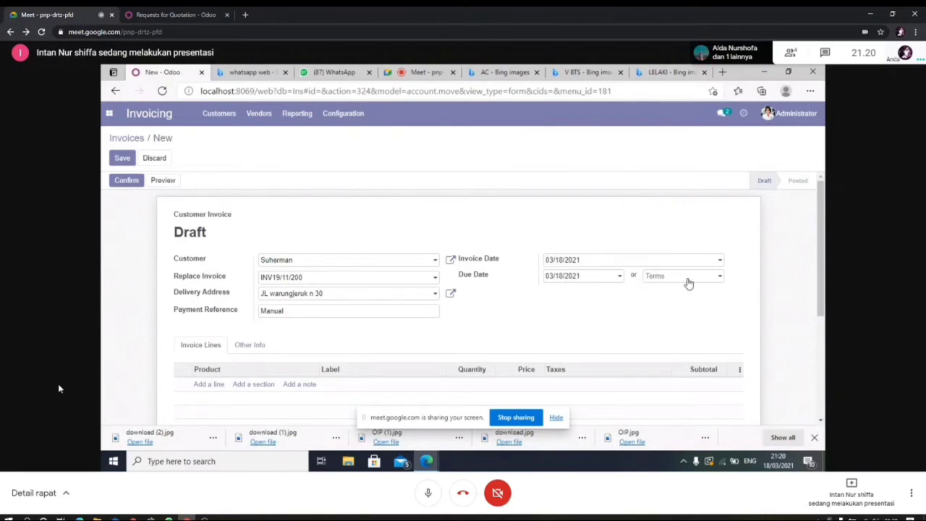
{"action": "left_click", "coordinate": [689, 281]}
{"action": "left_click", "coordinate": [672, 224]}
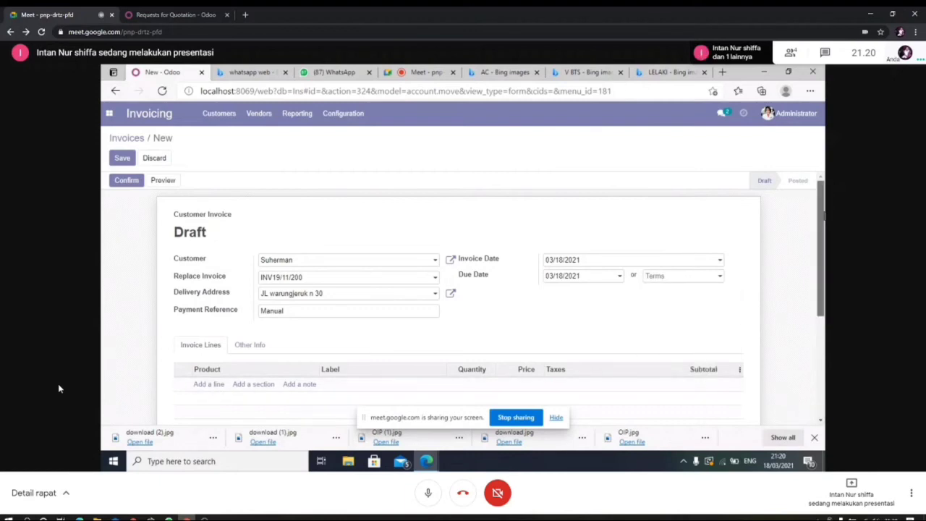
{"action": "scroll", "coordinate": [467, 297], "scroll_direction": "down", "scroll_amount": 1}
Step: Add a new invoice line and enter AC as its product, ready to create it
{"action": "left_click", "coordinate": [216, 348]}
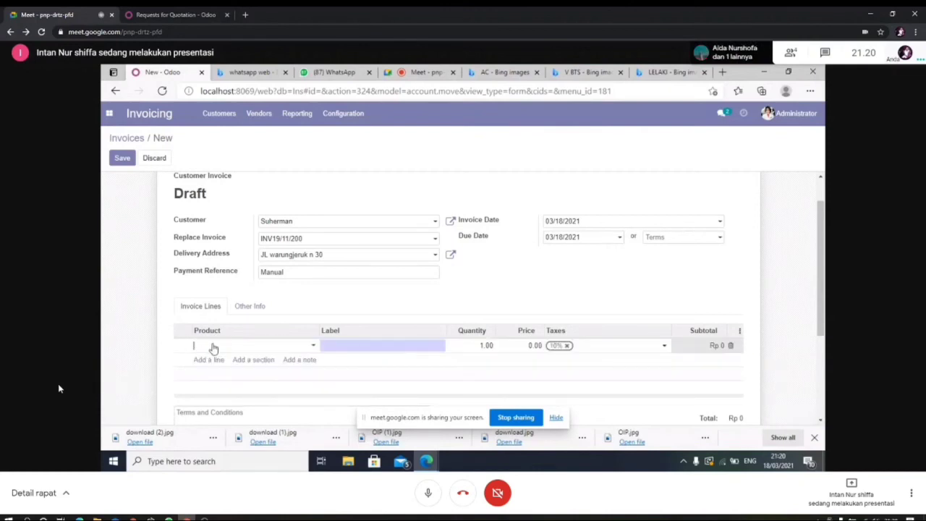
{"action": "left_click", "coordinate": [214, 348]}
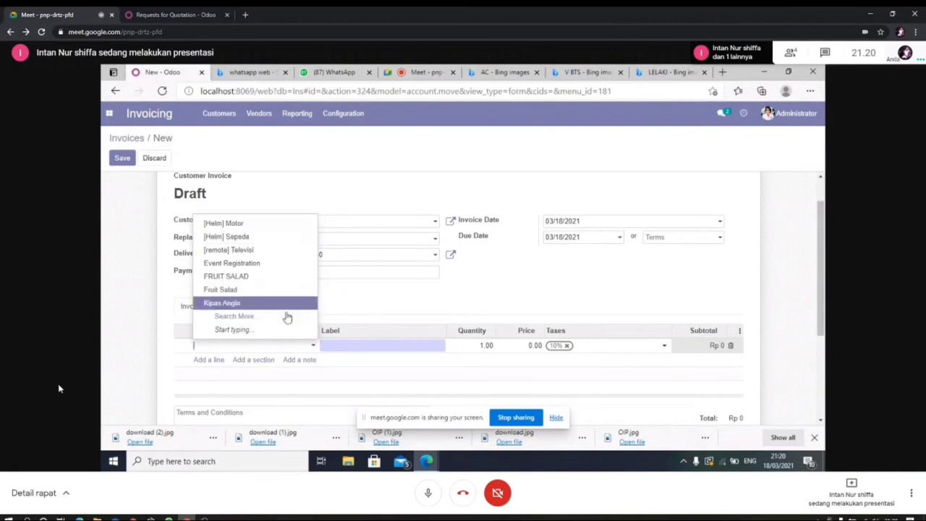
{"action": "left_click", "coordinate": [235, 348]}
{"action": "type", "text": "A"}
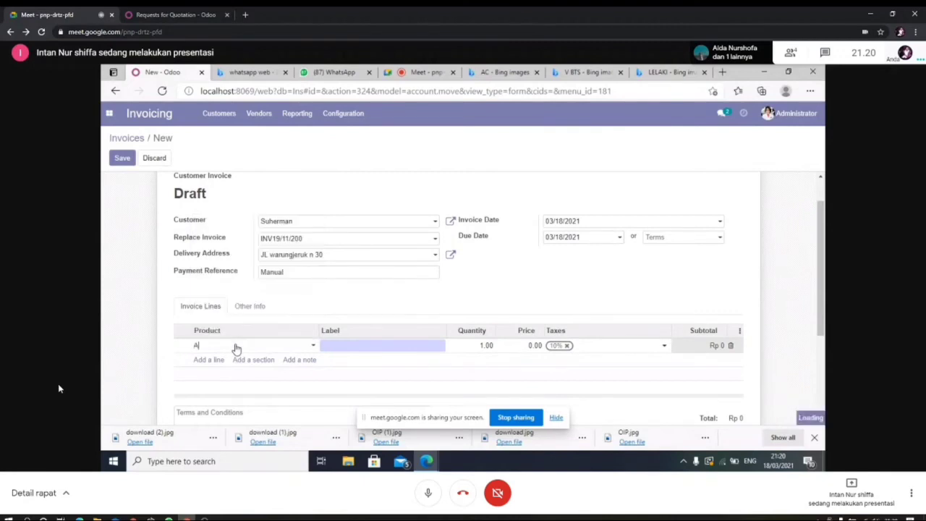
{"action": "type", "text": "C"}
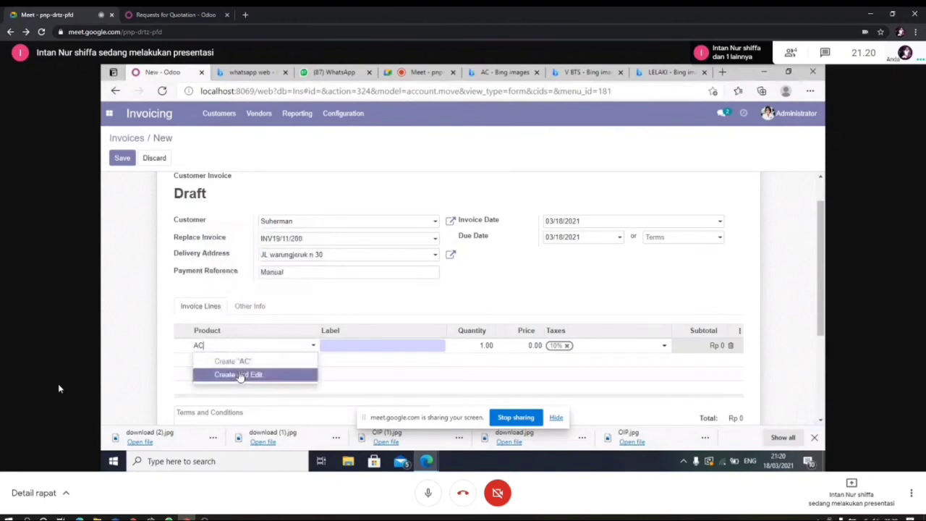
{"action": "key", "text": "BackSpace"}
{"action": "key", "text": "BackSpace"}
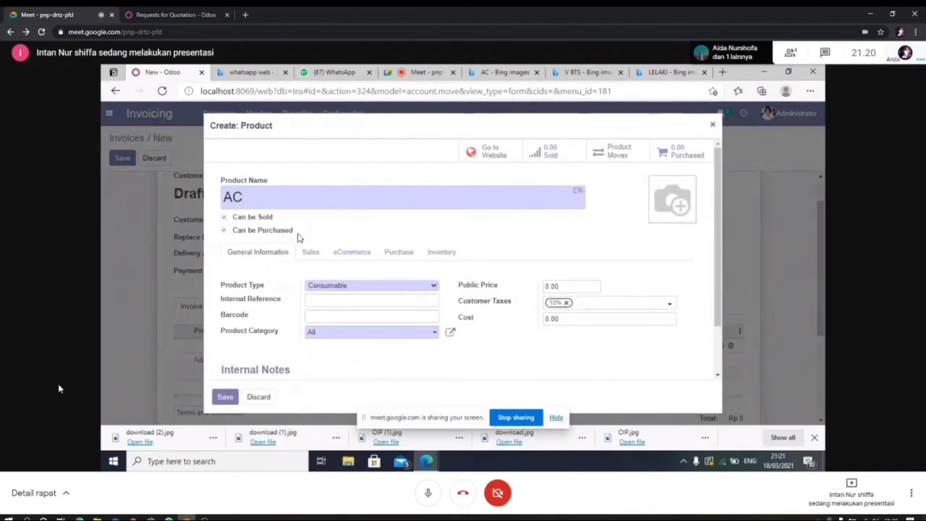
Step: Make AC a Service product with internal reference INV1911/2000
{"action": "left_click", "coordinate": [434, 288]}
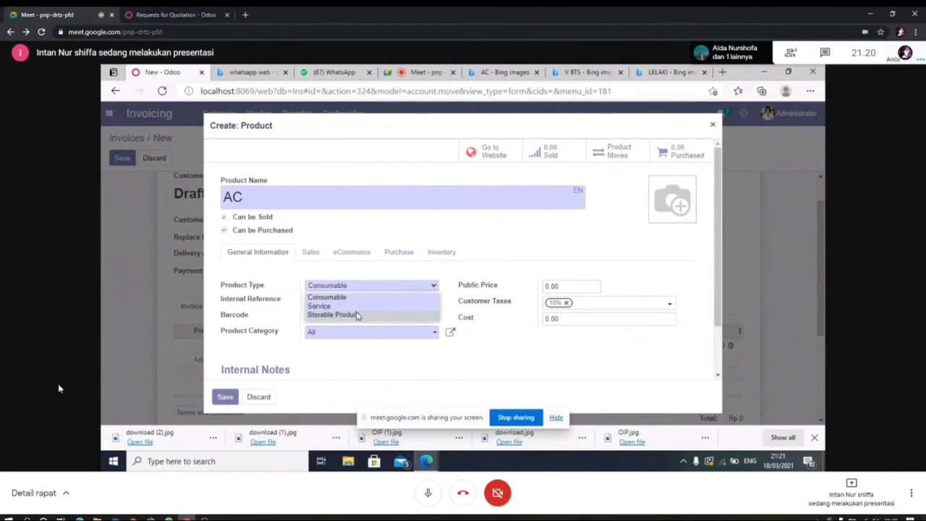
{"action": "left_click", "coordinate": [357, 306]}
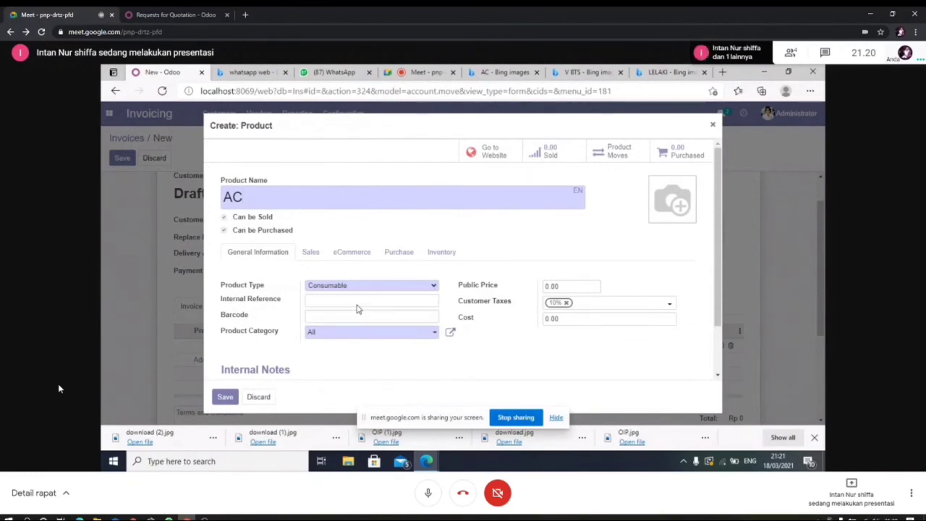
{"action": "left_click", "coordinate": [319, 300]}
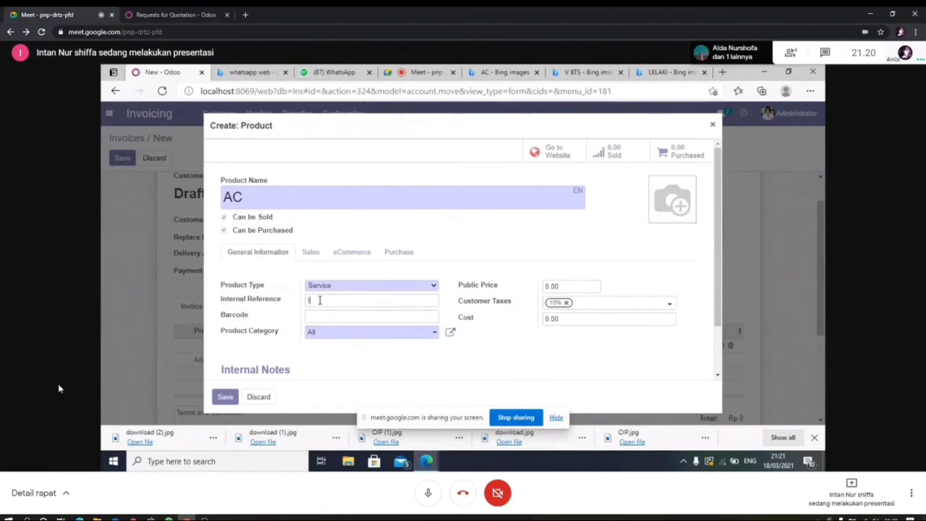
{"action": "type", "text": "INV1911"}
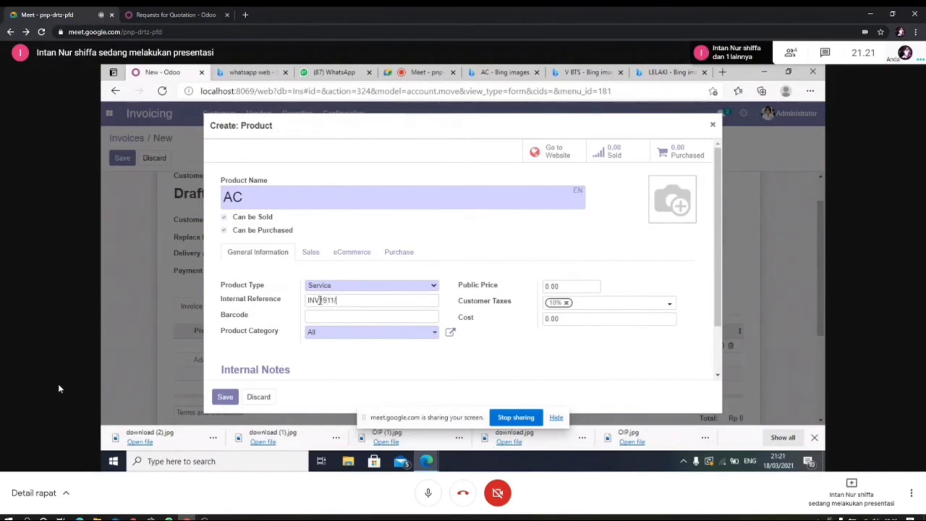
{"action": "type", "text": "/911/2000"}
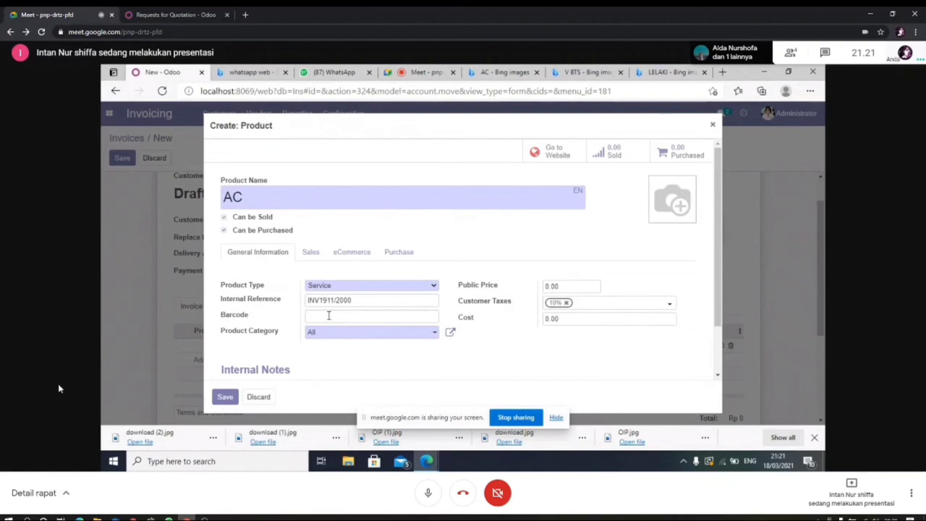
Step: Enter the barcode 12365 and a public price of 7000000
{"action": "type", "text": "12365499"}
{"action": "left_click", "coordinate": [587, 283]}
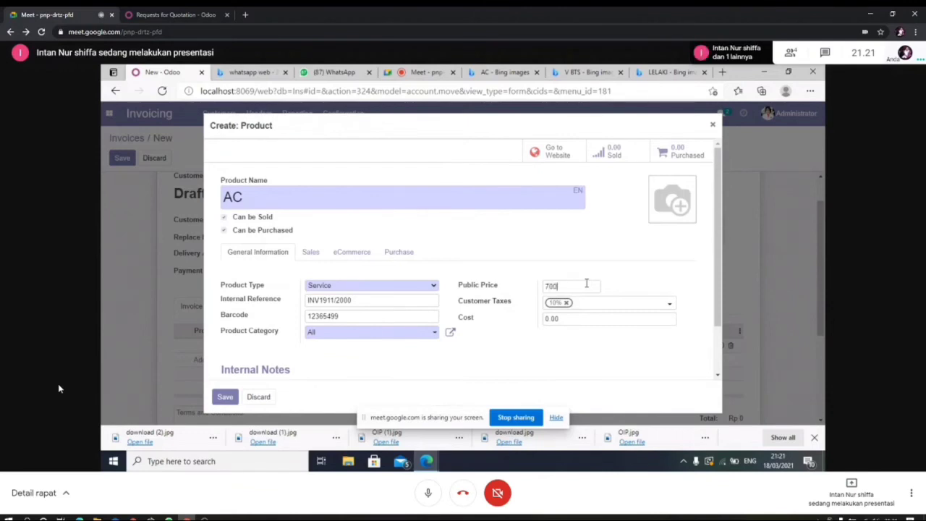
{"action": "type", "text": "7000000"}
Step: Finish the price entry and give the AC product the OIP air-conditioner picture
{"action": "type", "text": "0"}
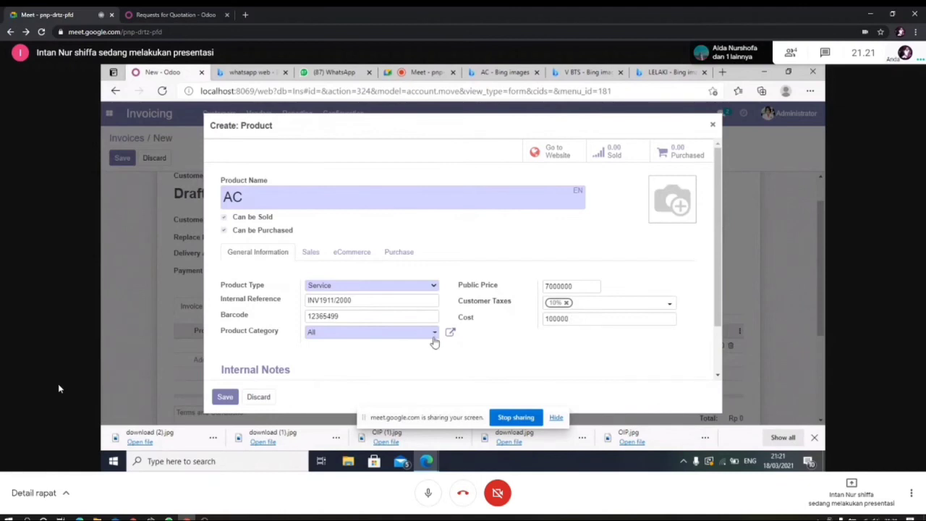
{"action": "mouse_move", "coordinate": [656, 187]}
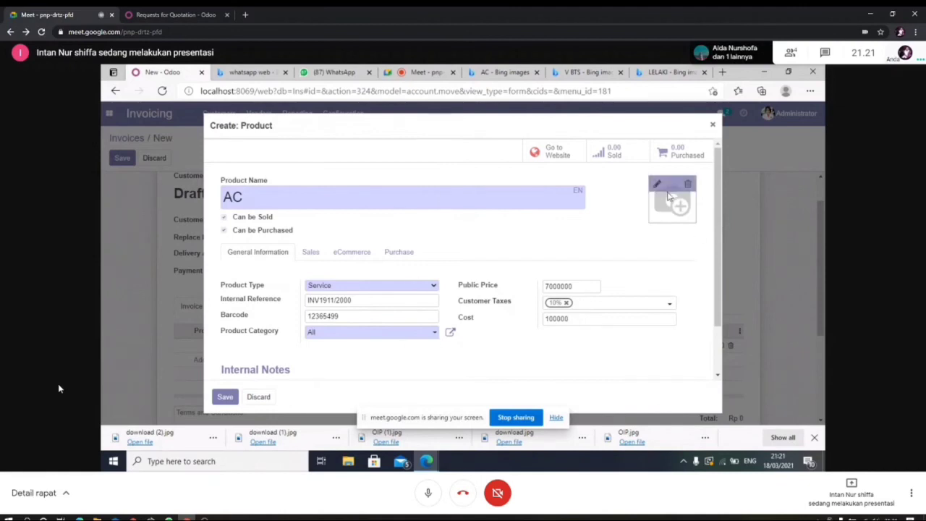
{"action": "left_click", "coordinate": [656, 186]}
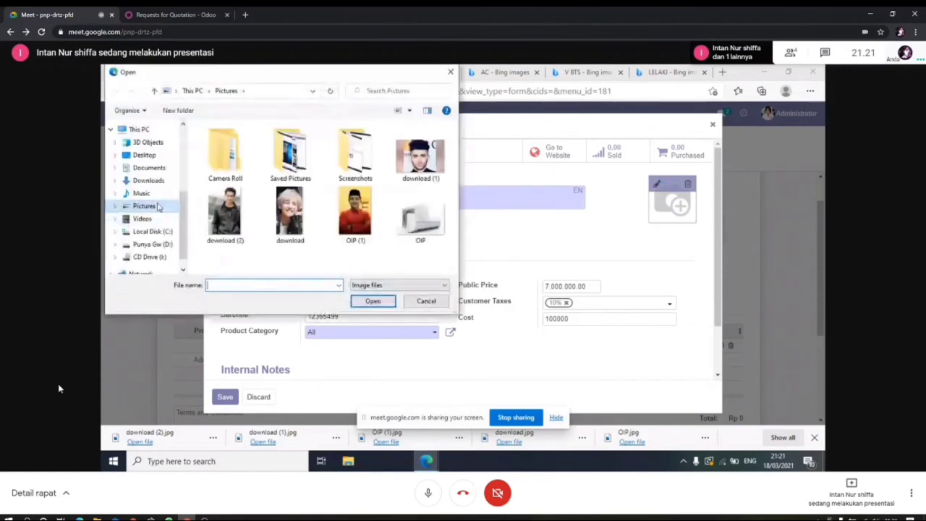
{"action": "left_click", "coordinate": [423, 226]}
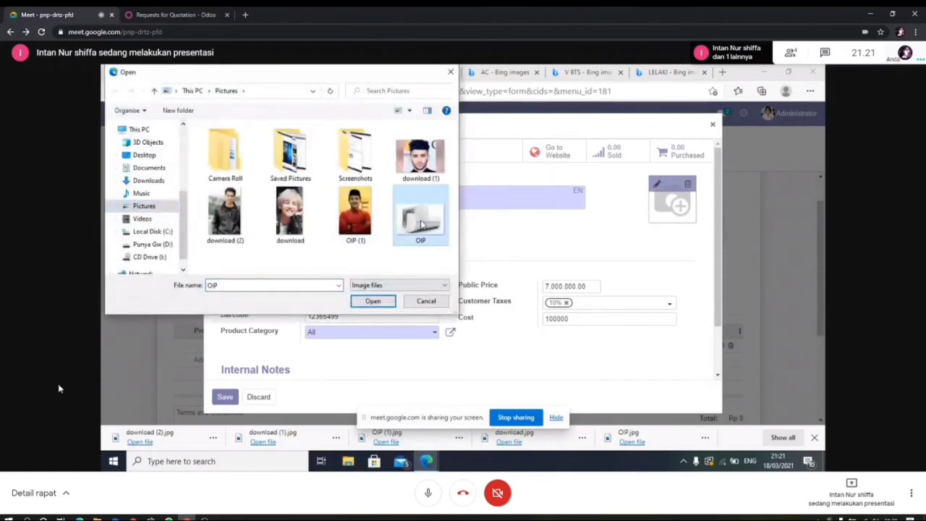
{"action": "left_click", "coordinate": [376, 301]}
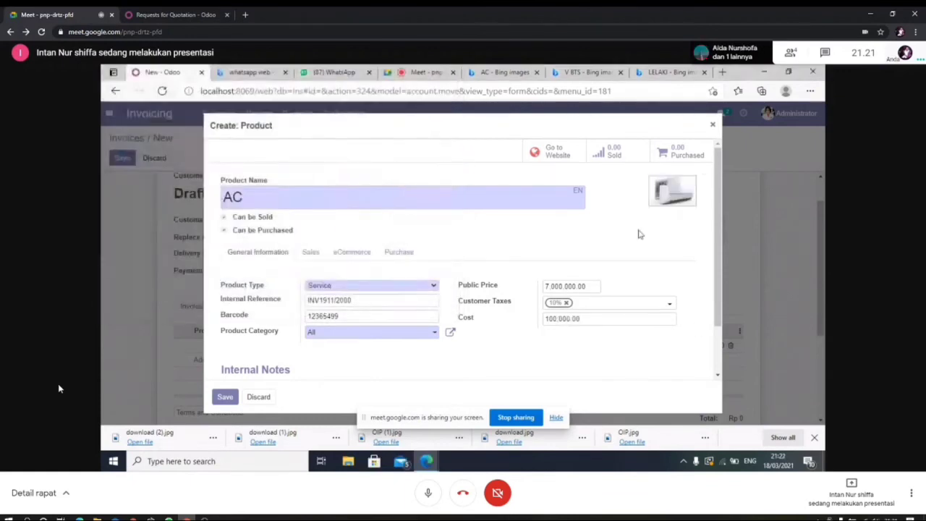
Step: Write 'Garansi 2 tahun' in the AC product's internal notes and save the product
{"action": "scroll", "coordinate": [715, 232], "scroll_direction": "down", "scroll_amount": 2}
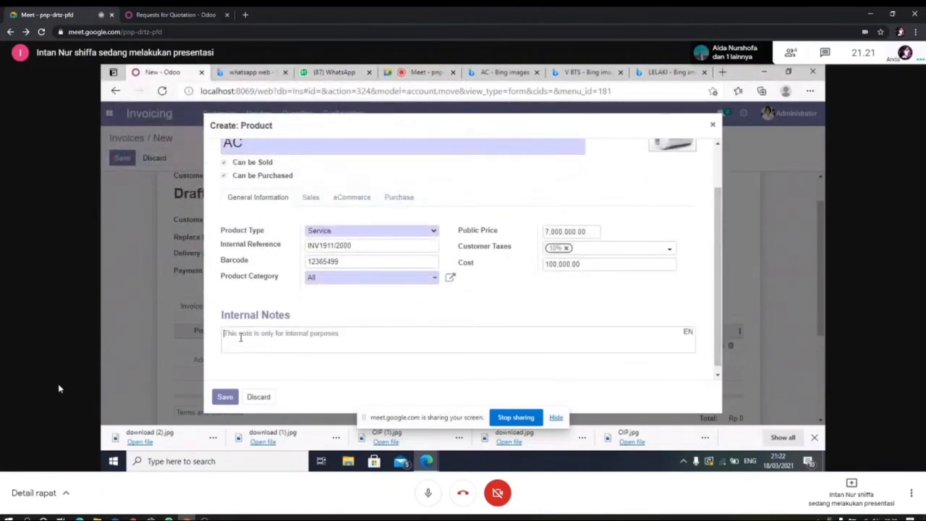
{"action": "left_click", "coordinate": [240, 337]}
{"action": "type", "text": "g"}
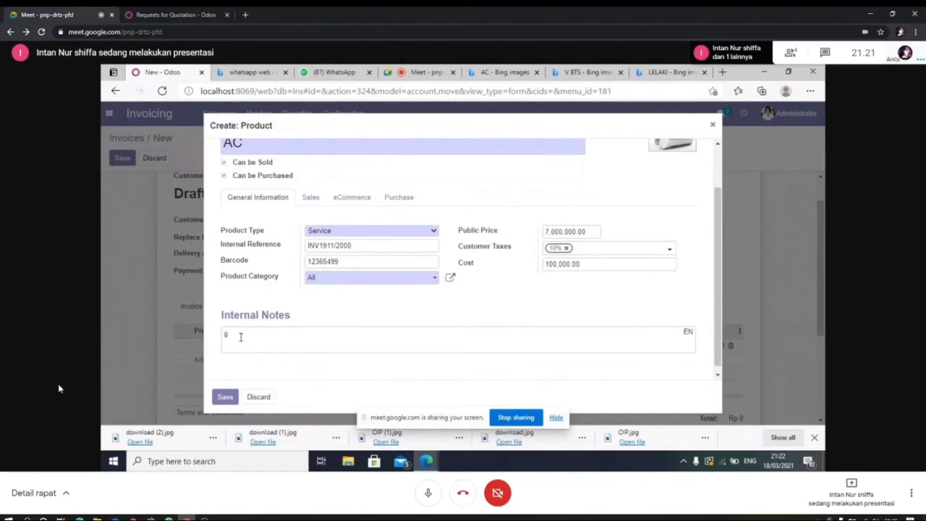
{"action": "type", "text": "ARAN"}
{"action": "key", "text": "BackSpace"}
{"action": "key", "text": "BackSpace"}
{"action": "key", "text": "BackSpace"}
{"action": "key", "text": "BackSpace"}
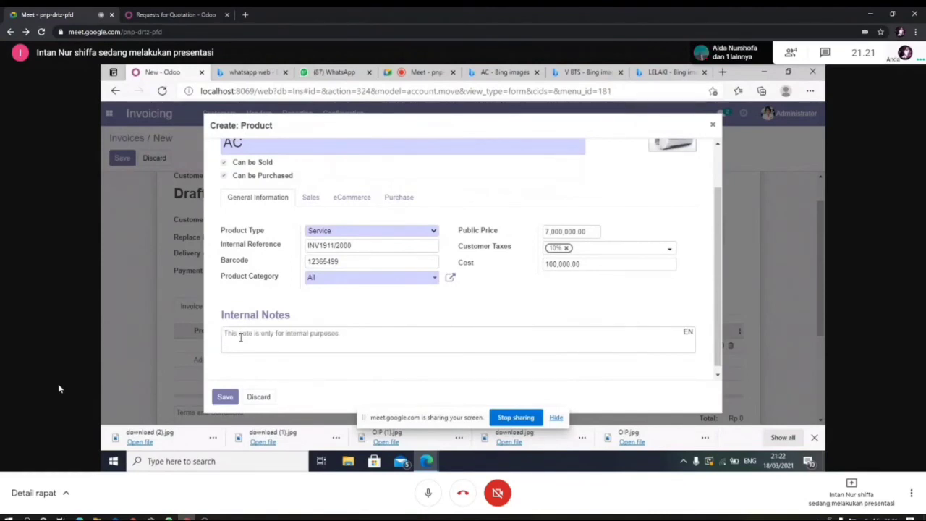
{"action": "type", "text": "g"}
{"action": "key", "text": "BackSpace"}
{"action": "type", "text": "Garansi "}
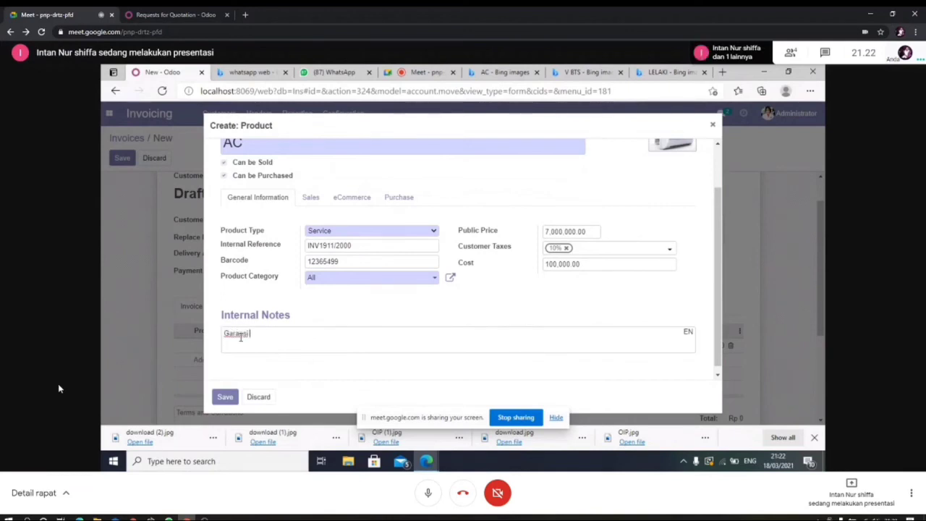
{"action": "type", "text": "2 tahun"}
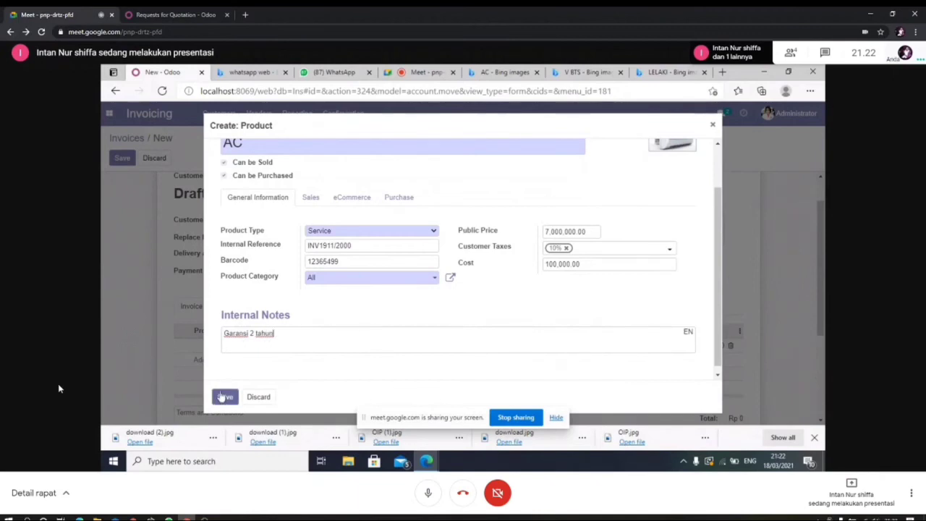
{"action": "left_click", "coordinate": [222, 396]}
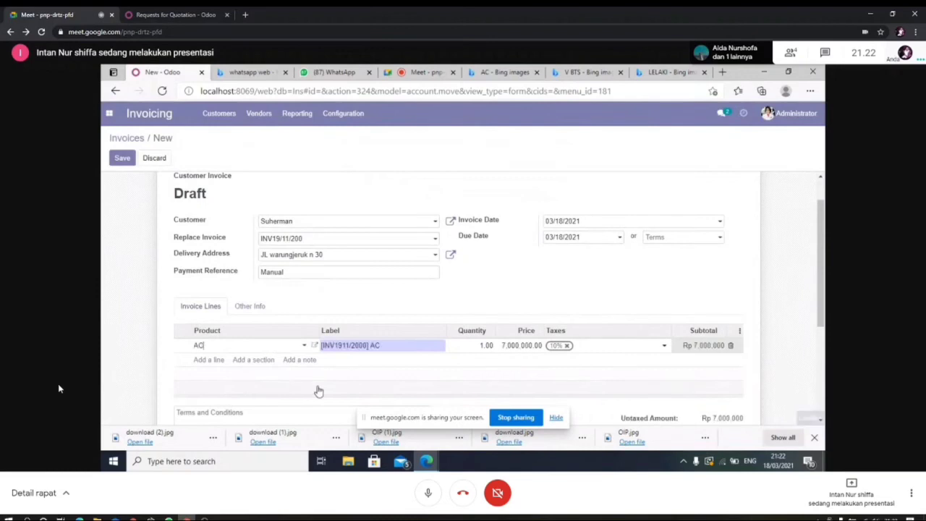
Step: Return to the top of the invoice and confirm it with the AC line at Rp 7,000,000
{"action": "scroll", "coordinate": [822, 270], "scroll_direction": "down", "scroll_amount": 1}
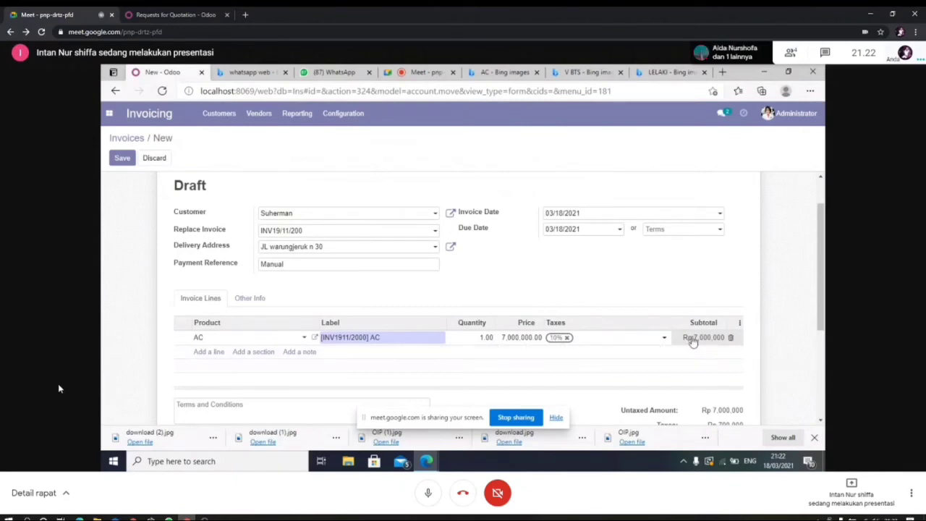
{"action": "left_click_drag", "start_coordinate": [823, 262], "coordinate": [816, 243]}
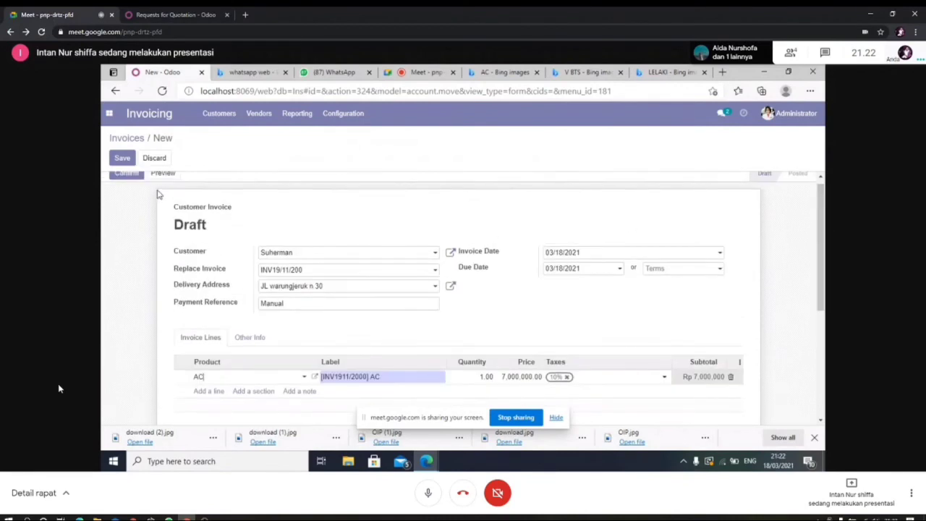
{"action": "left_click_drag", "start_coordinate": [823, 218], "coordinate": [823, 211]}
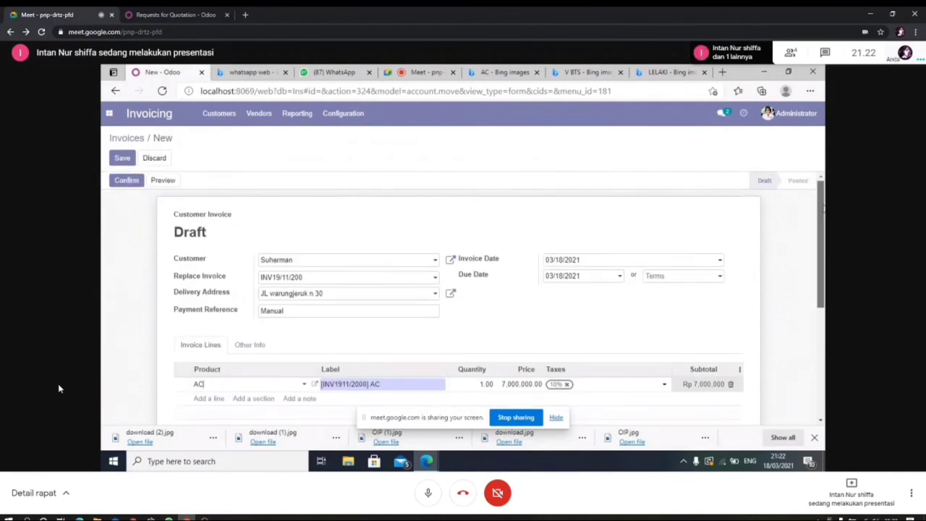
{"action": "left_click", "coordinate": [129, 182]}
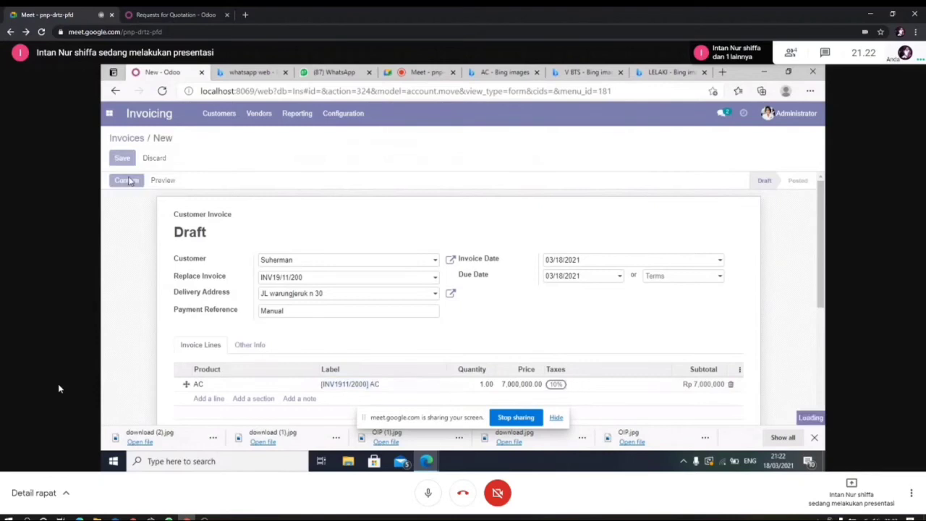
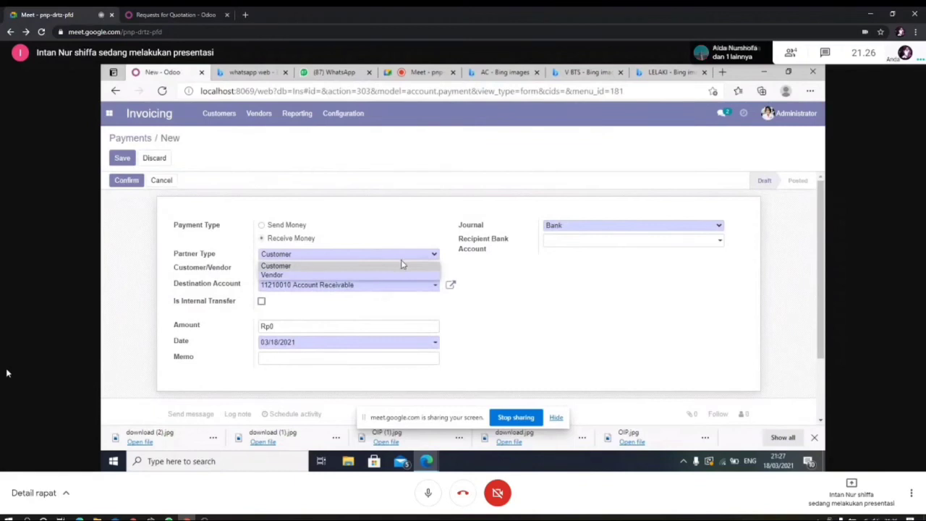
Step: Keep the payment type as Customer, pick the paying customer, and set the amount to 8,000,000
{"action": "left_click", "coordinate": [401, 270]}
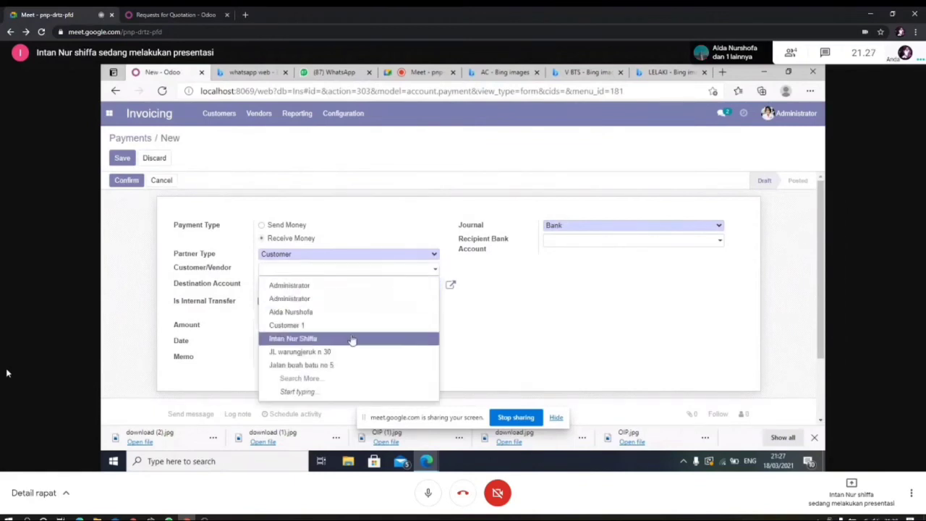
{"action": "left_click", "coordinate": [351, 341]}
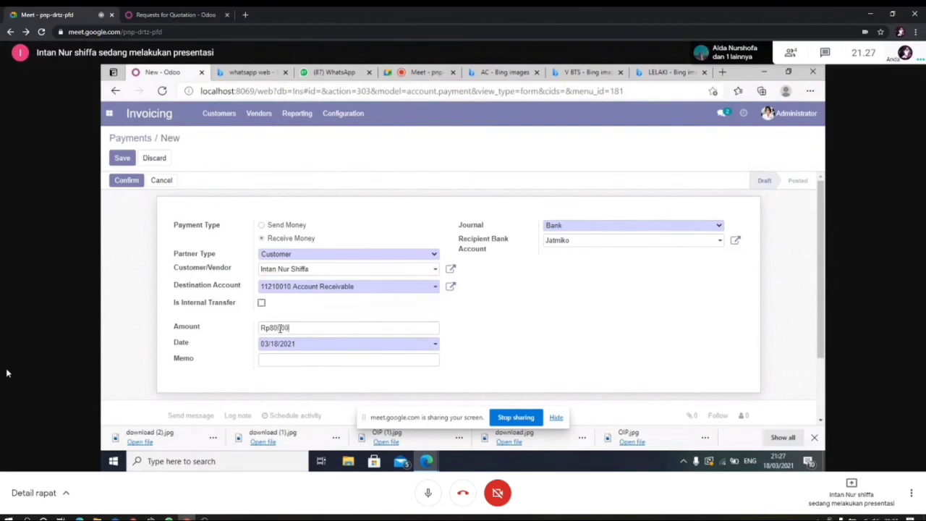
{"action": "type", "text": "00"}
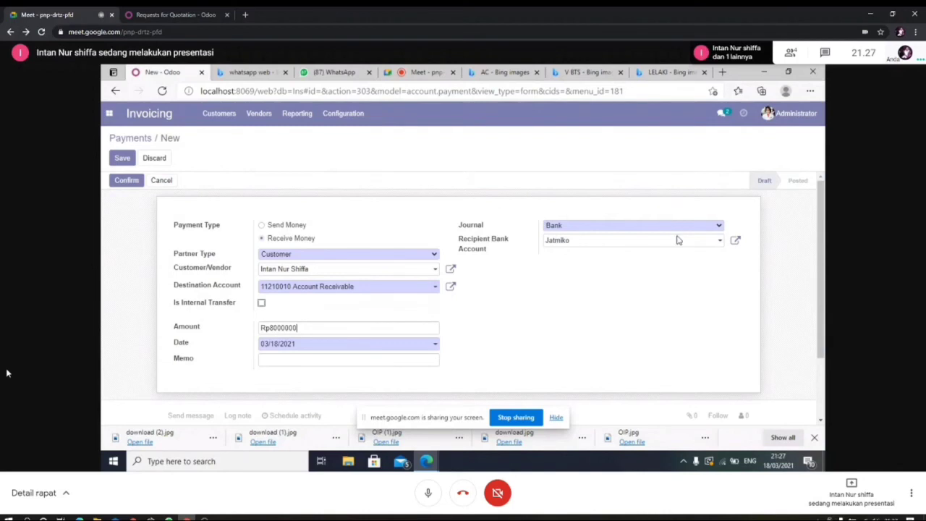
Step: Keep the Bank journal and the current recipient bank account, then save the payment draft
{"action": "left_click", "coordinate": [715, 227]}
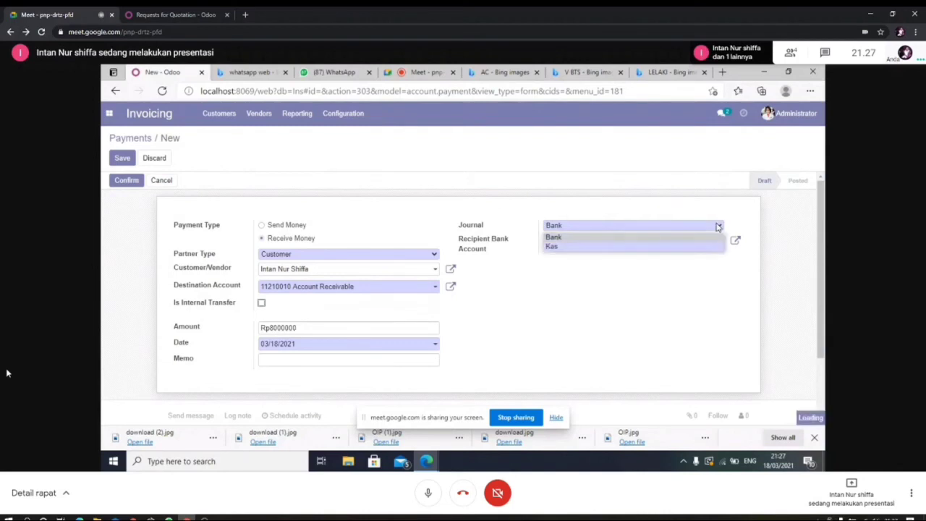
{"action": "left_click", "coordinate": [684, 238]}
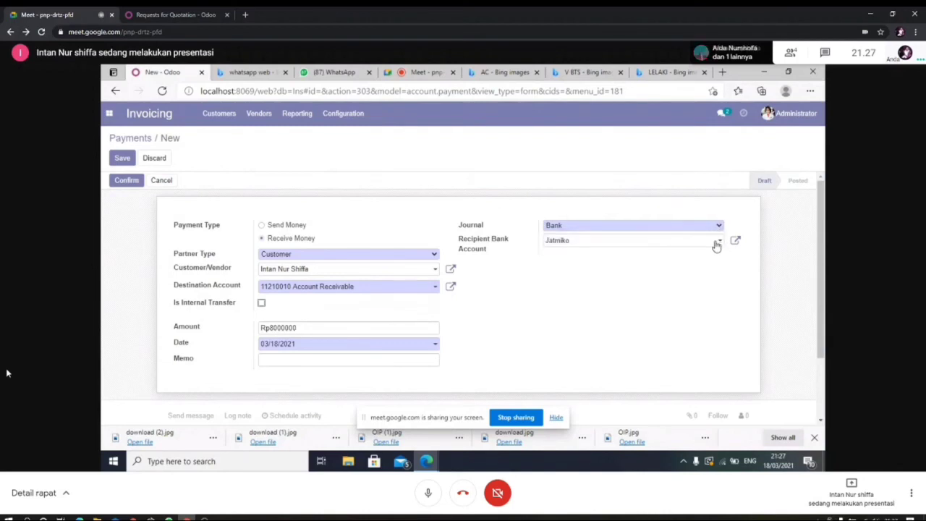
{"action": "left_click", "coordinate": [715, 246]}
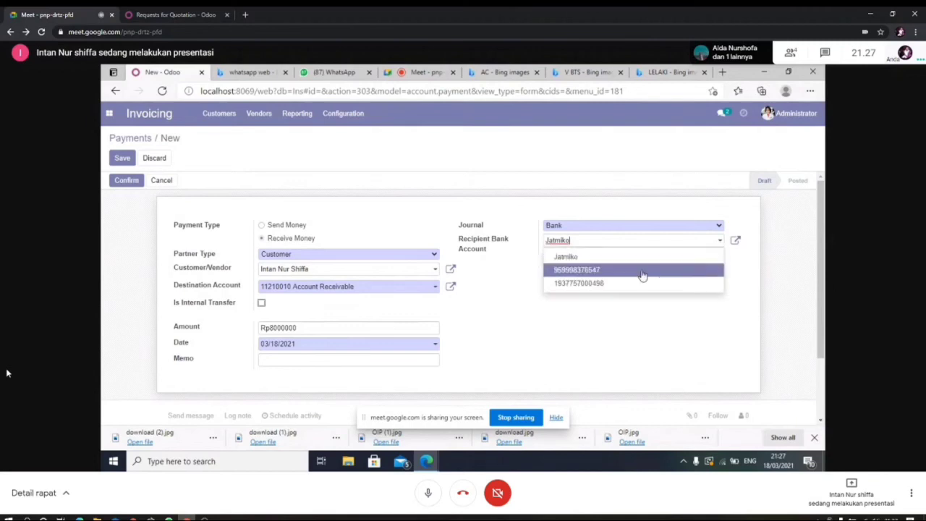
{"action": "left_click", "coordinate": [644, 258]}
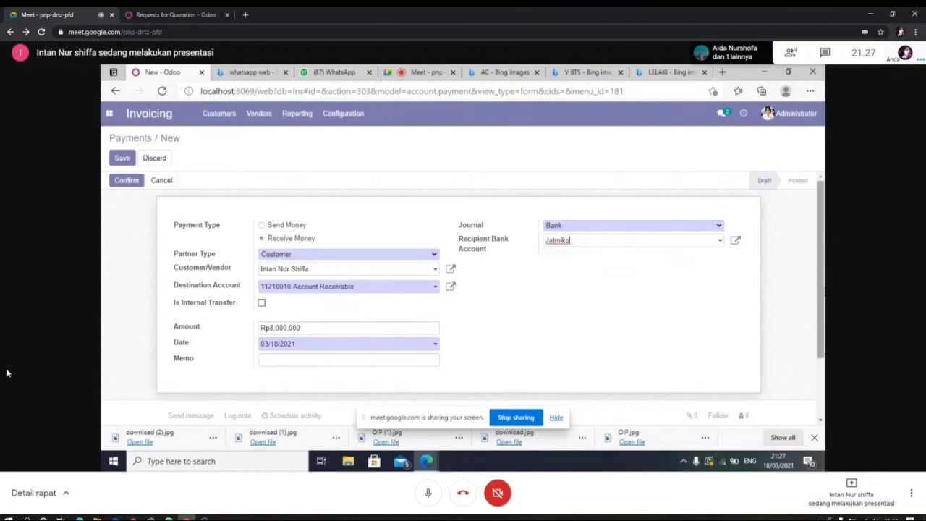
{"action": "left_click_drag", "start_coordinate": [823, 266], "coordinate": [823, 278]}
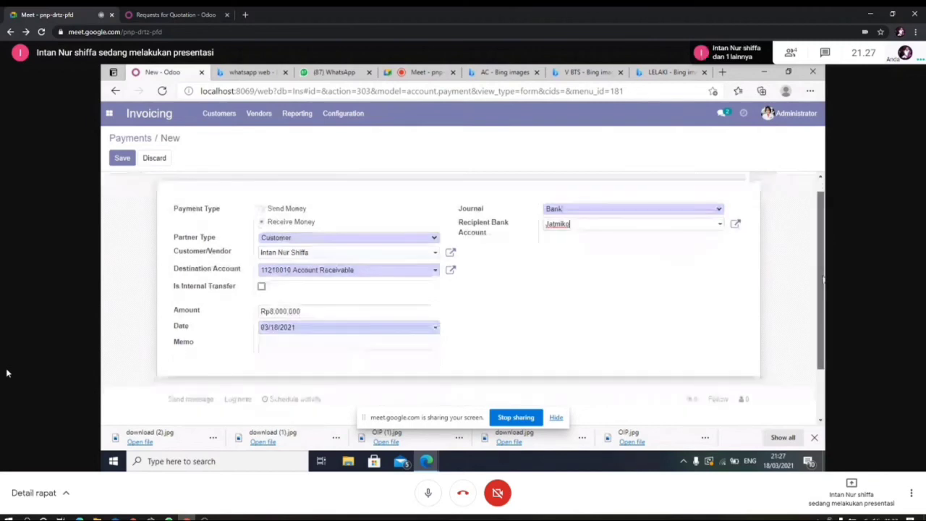
{"action": "scroll", "coordinate": [823, 279], "scroll_direction": "up", "scroll_amount": 1}
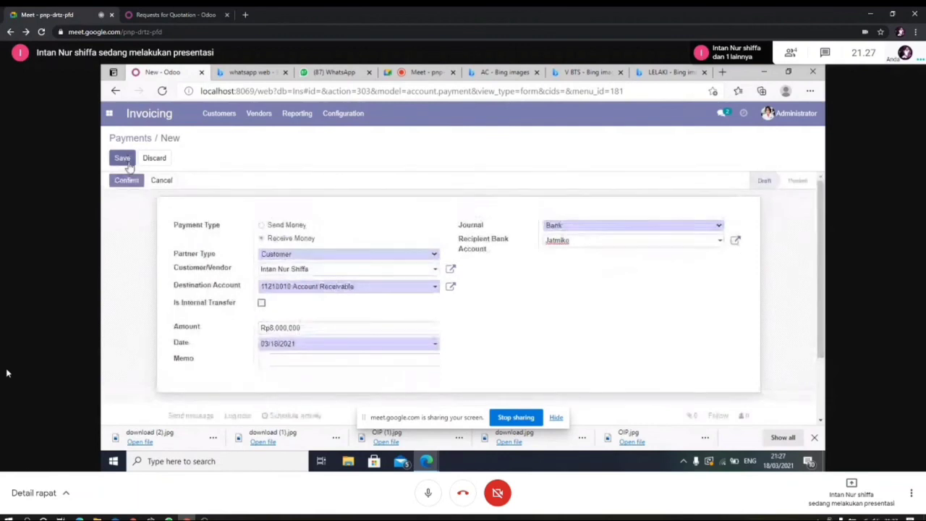
{"action": "left_click", "coordinate": [124, 160]}
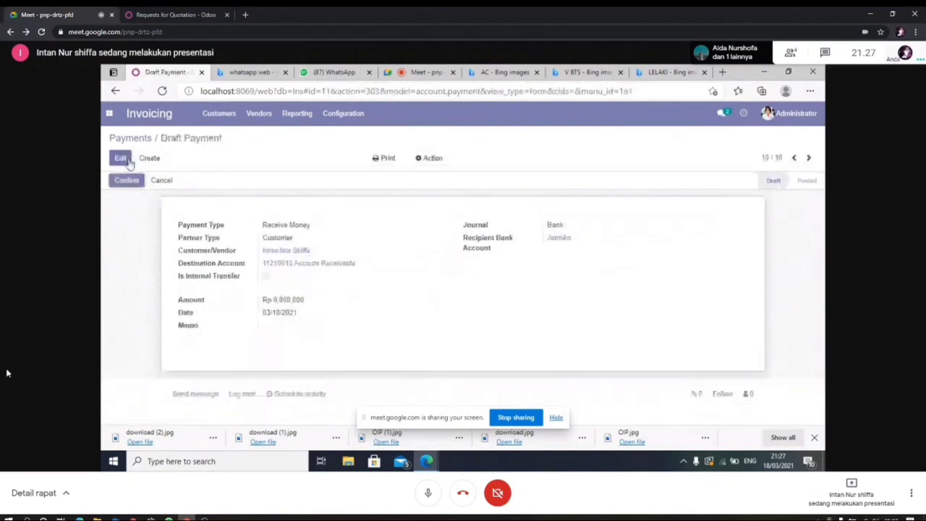
Step: Go back to the Payments list, then open the saleable Products list from the Customers menu
{"action": "left_click_drag", "start_coordinate": [820, 260], "coordinate": [137, 138]}
{"action": "left_click", "coordinate": [141, 138]}
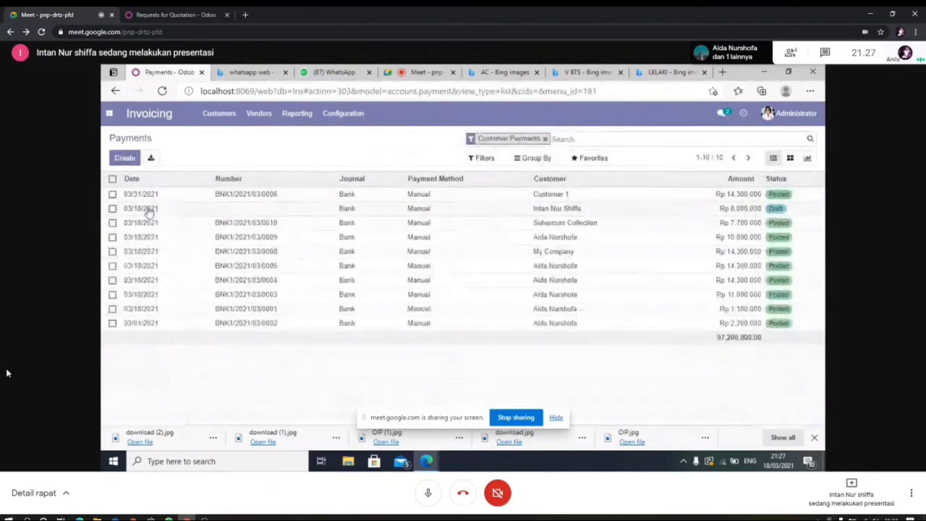
{"action": "left_click", "coordinate": [221, 116]}
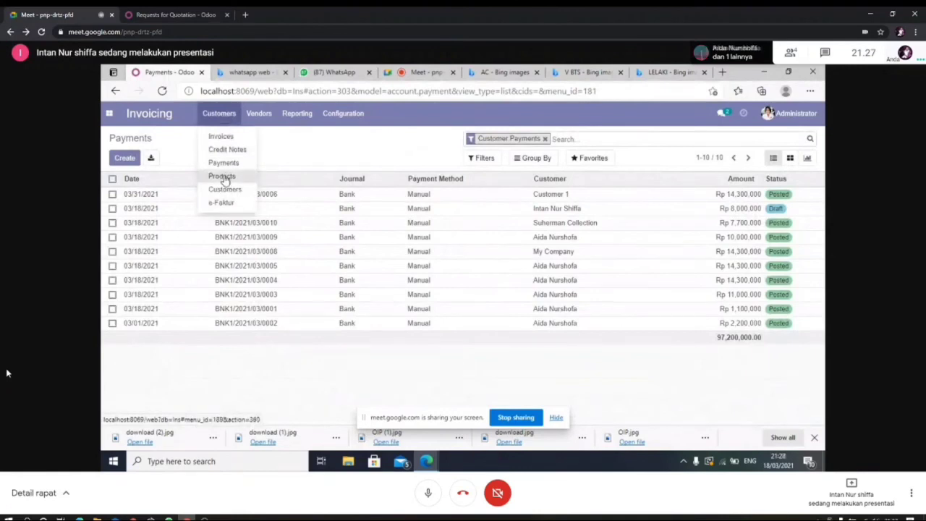
{"action": "left_click", "coordinate": [224, 178]}
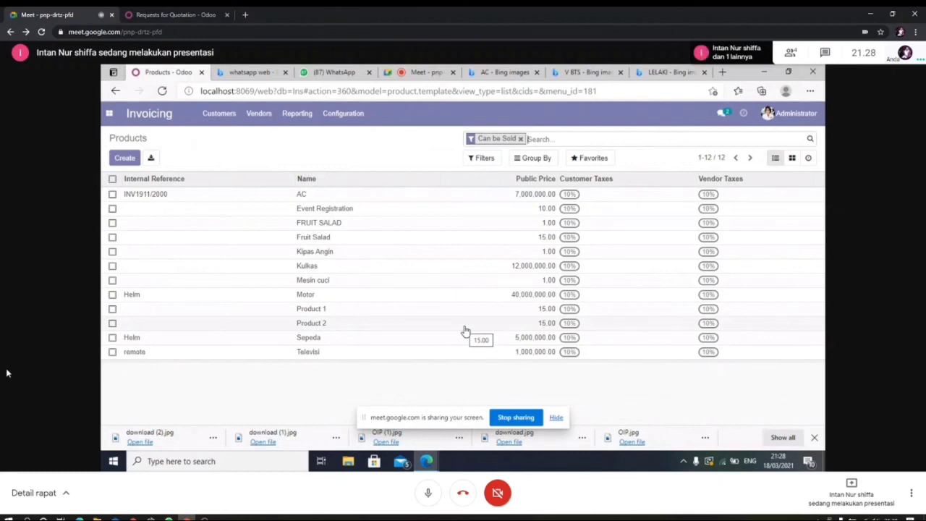
{"action": "left_click", "coordinate": [221, 118]}
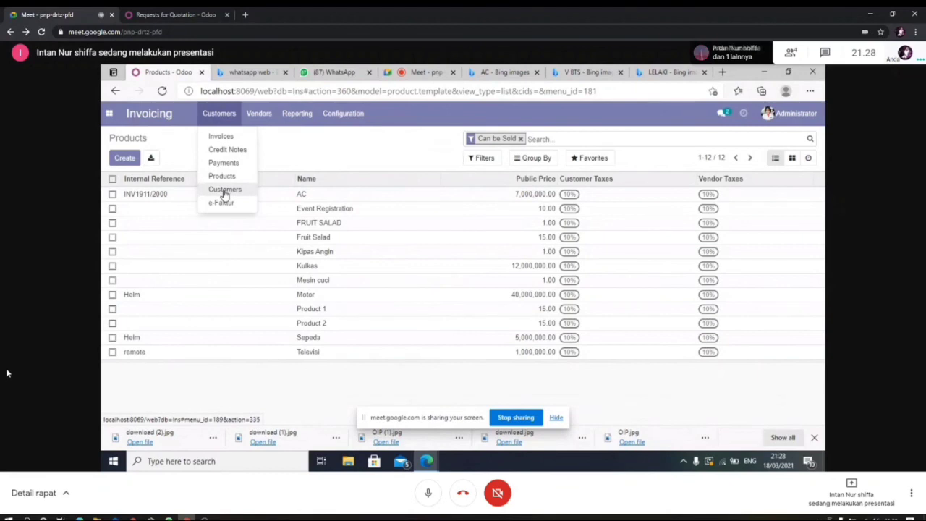
Step: View the Customers list, then switch to the vendor Bills list
{"action": "left_click", "coordinate": [225, 190]}
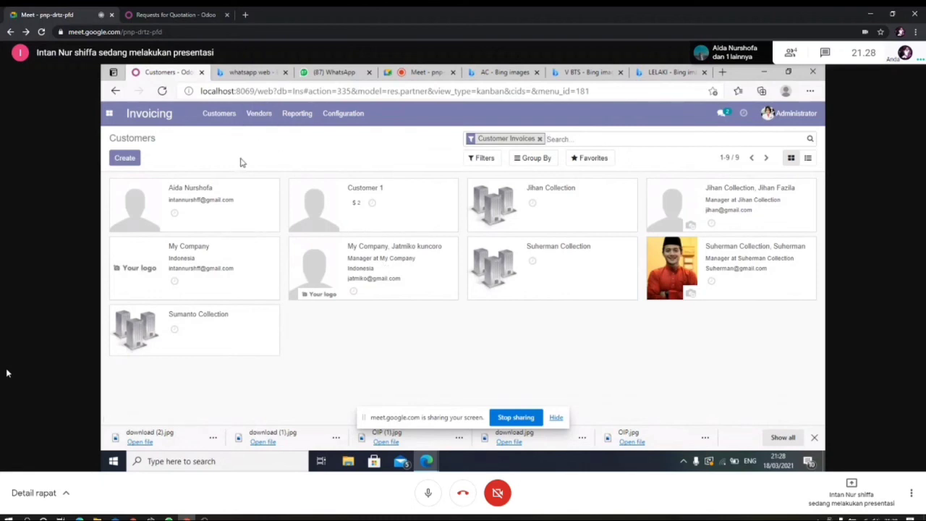
{"action": "left_click", "coordinate": [265, 122]}
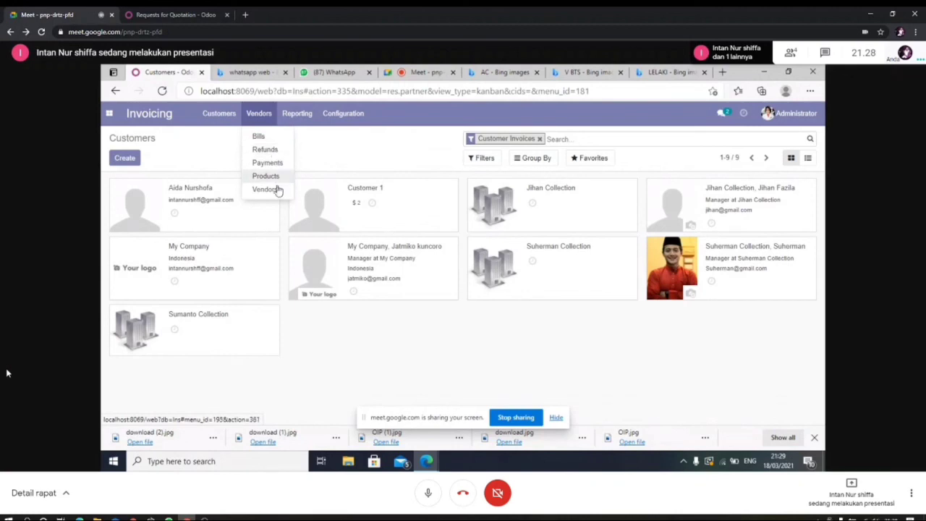
{"action": "left_click", "coordinate": [275, 142]}
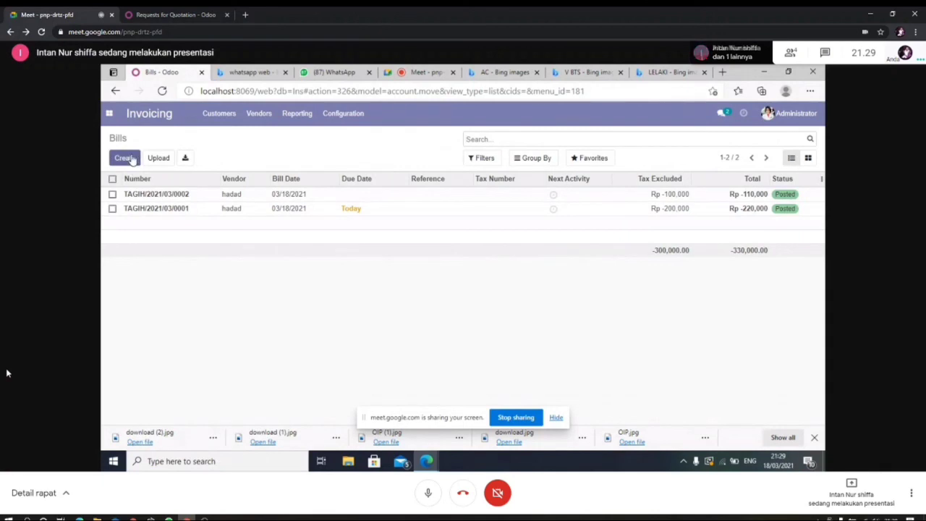
Step: Start a new vendor bill with the chosen vendor, Replace Invoice inv/19/11/200, a delivery address, and payment reference 'manual'
{"action": "left_click", "coordinate": [131, 158]}
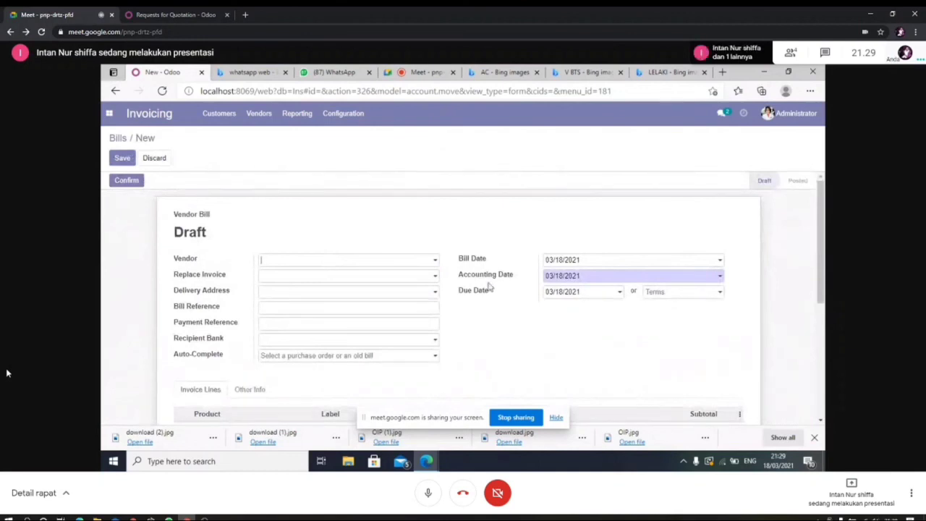
{"action": "left_click", "coordinate": [434, 262]}
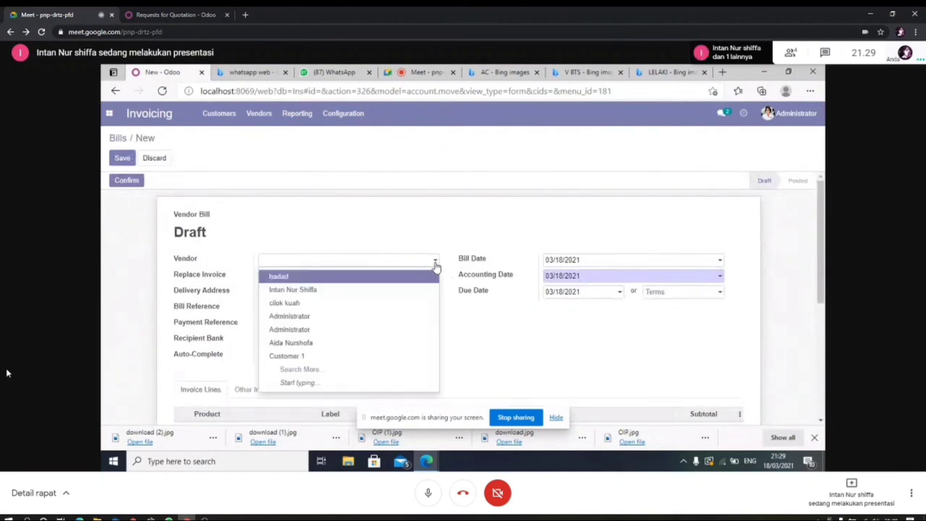
{"action": "left_click", "coordinate": [404, 280]}
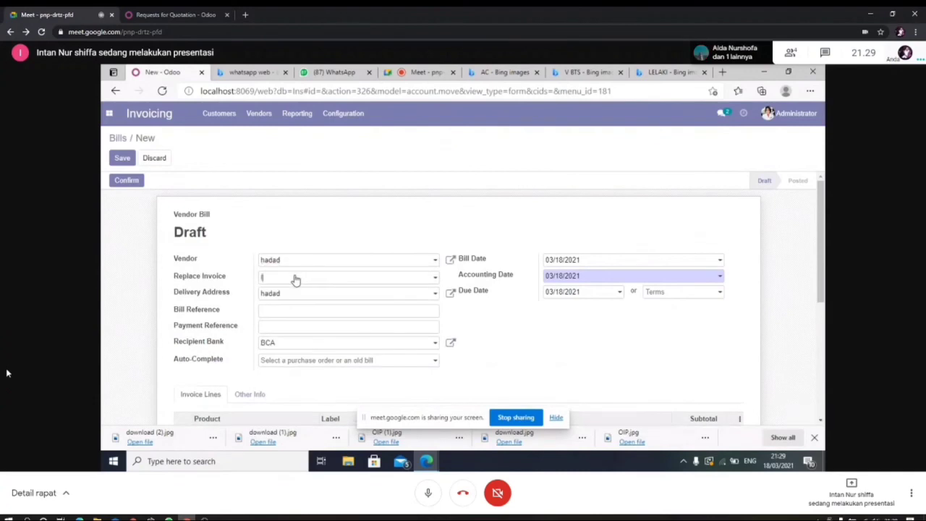
{"action": "type", "text": "inv/"}
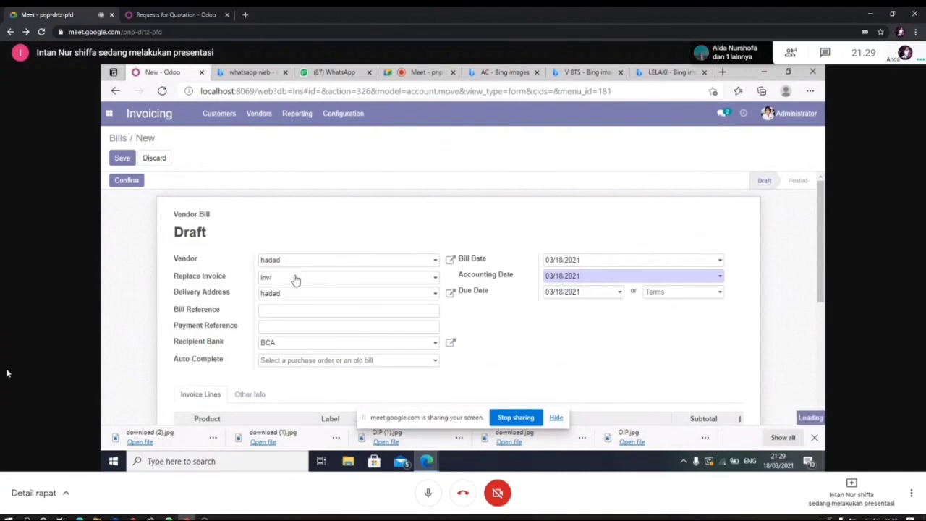
{"action": "type", "text": "19/1"}
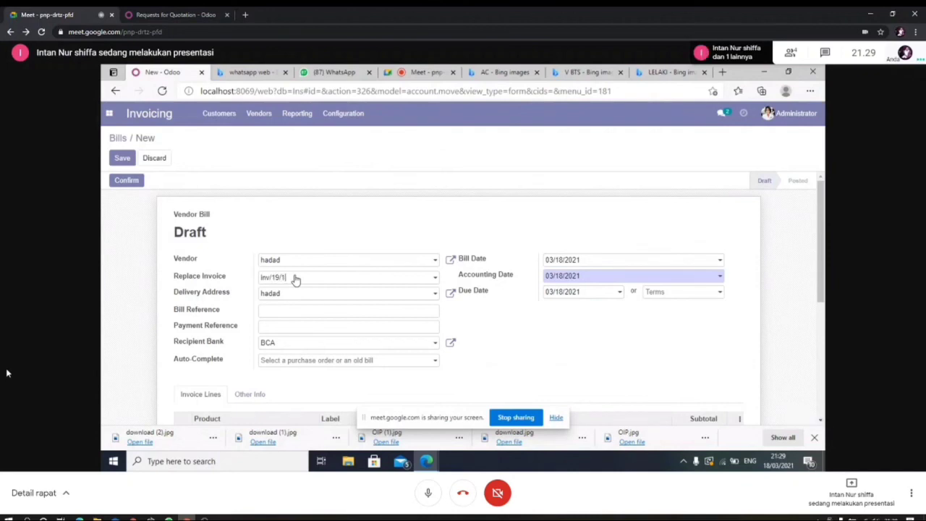
{"action": "type", "text": "1/200"}
{"action": "key", "text": "BackSpace"}
{"action": "key", "text": "BackSpace"}
{"action": "key", "text": "BackSpace"}
{"action": "key", "text": "BackSpace"}
{"action": "key", "text": "BackSpace"}
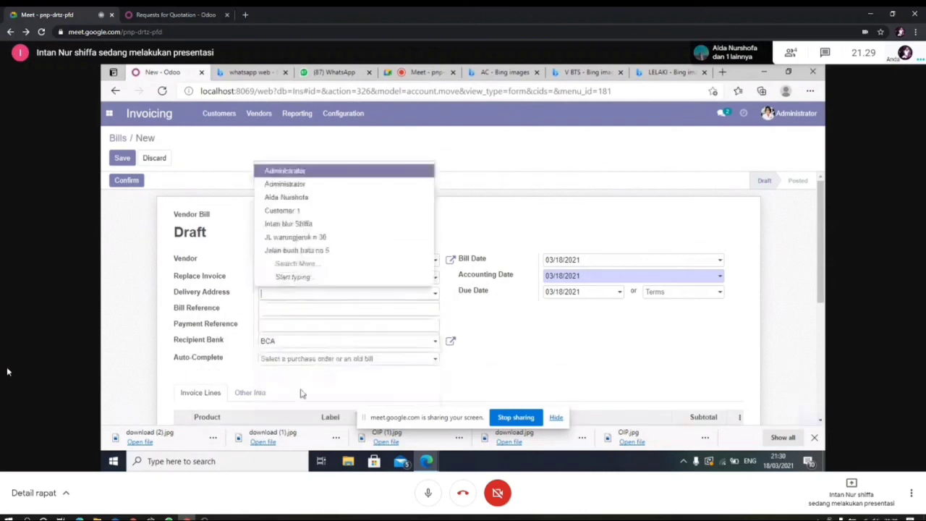
{"action": "left_click", "coordinate": [370, 250]}
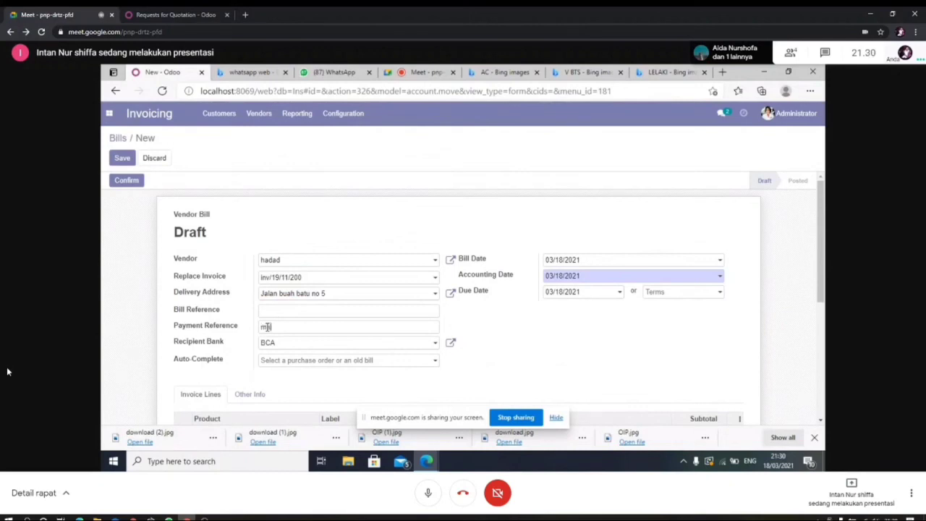
{"action": "left_click", "coordinate": [267, 327]}
{"action": "type", "text": "manual"}
{"action": "left_click_drag", "start_coordinate": [820, 261], "coordinate": [818, 303]}
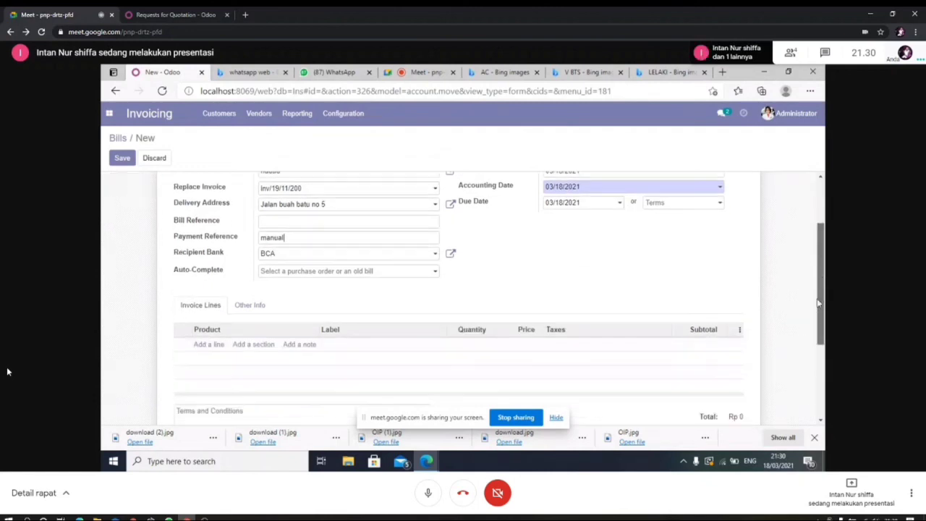
Step: Add a [Helm] Motor line to the bill priced at Rp 30,000,000, for a Rp 33,000,000 total
{"action": "left_click", "coordinate": [209, 347]}
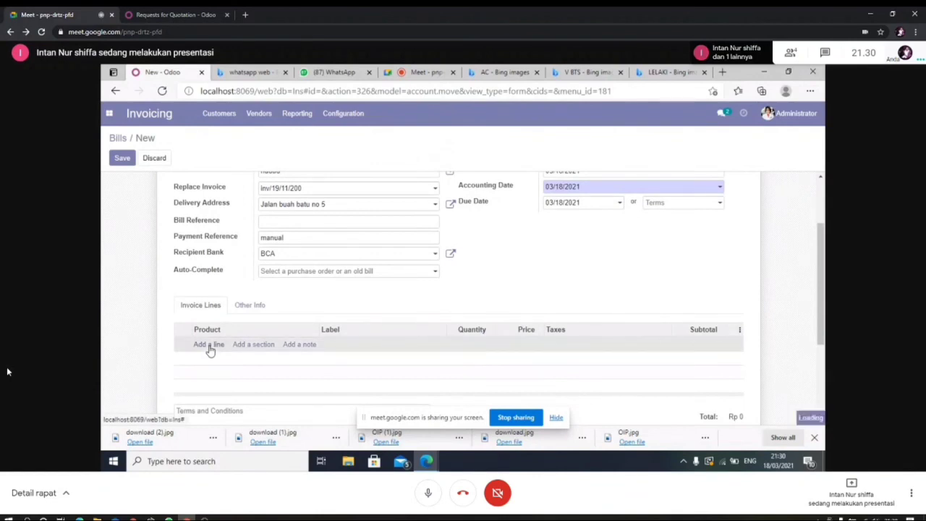
{"action": "left_click", "coordinate": [209, 346]}
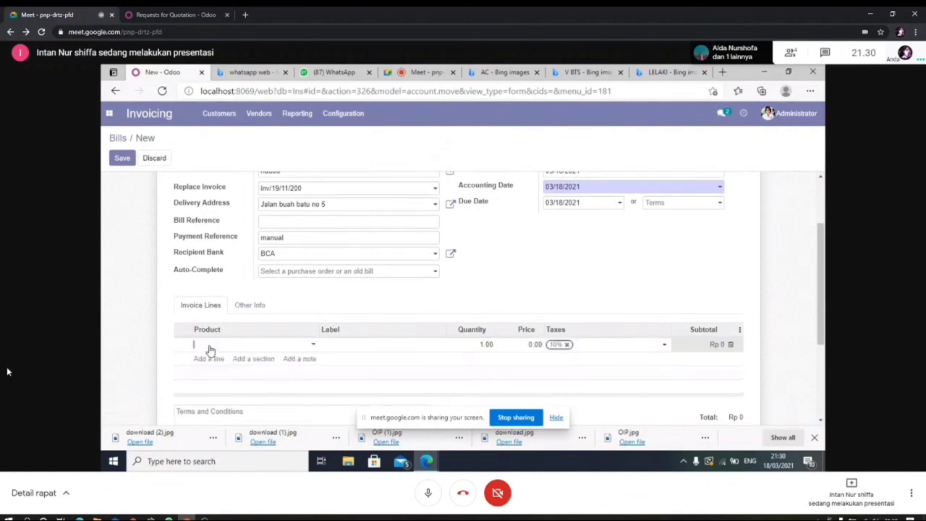
{"action": "left_click", "coordinate": [314, 346]}
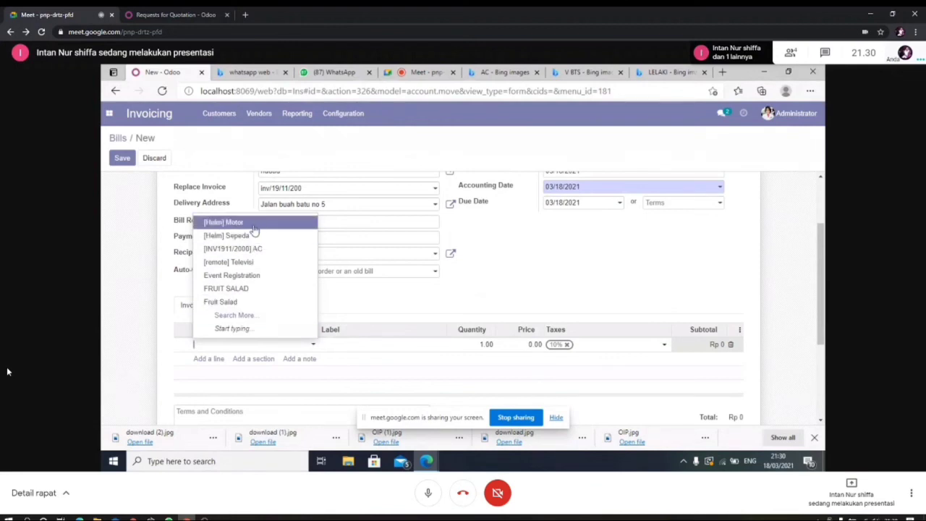
{"action": "key", "text": "Escape"}
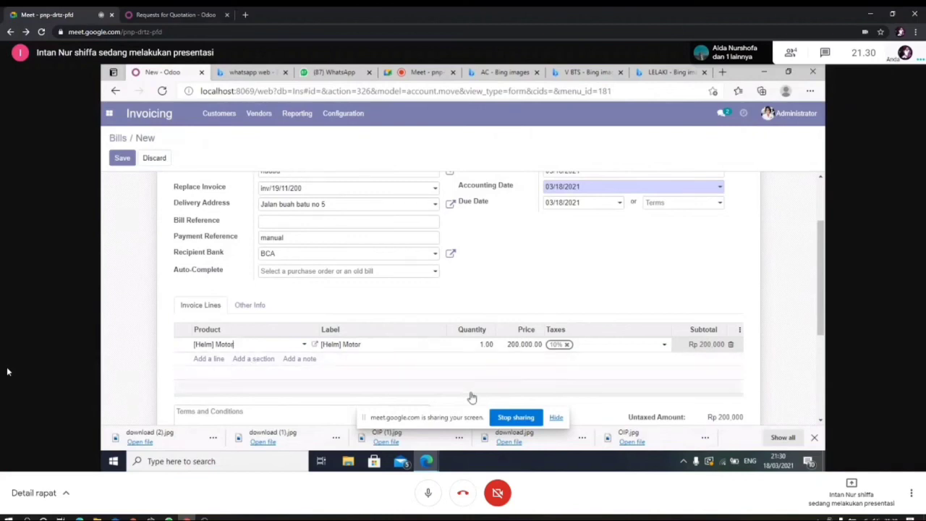
{"action": "left_click", "coordinate": [536, 342]}
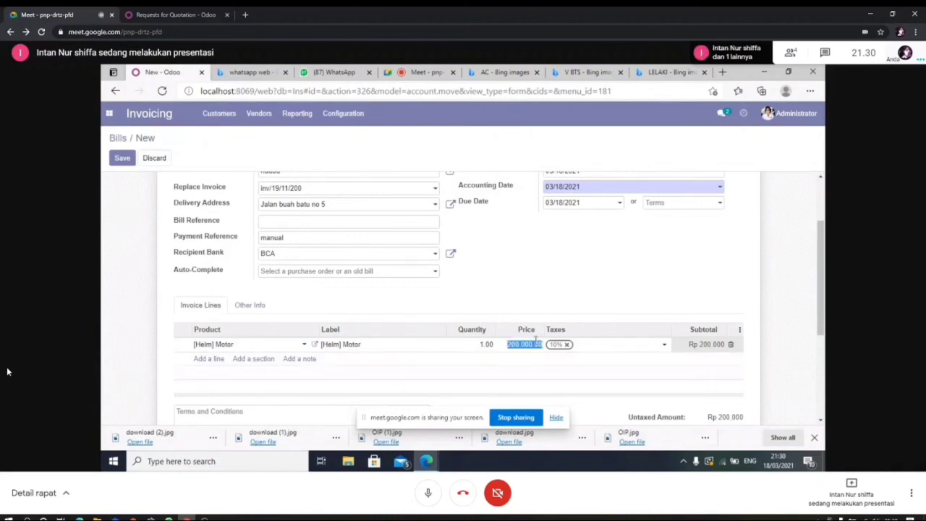
{"action": "key", "text": "BackSpace"}
{"action": "type", "text": "10"}
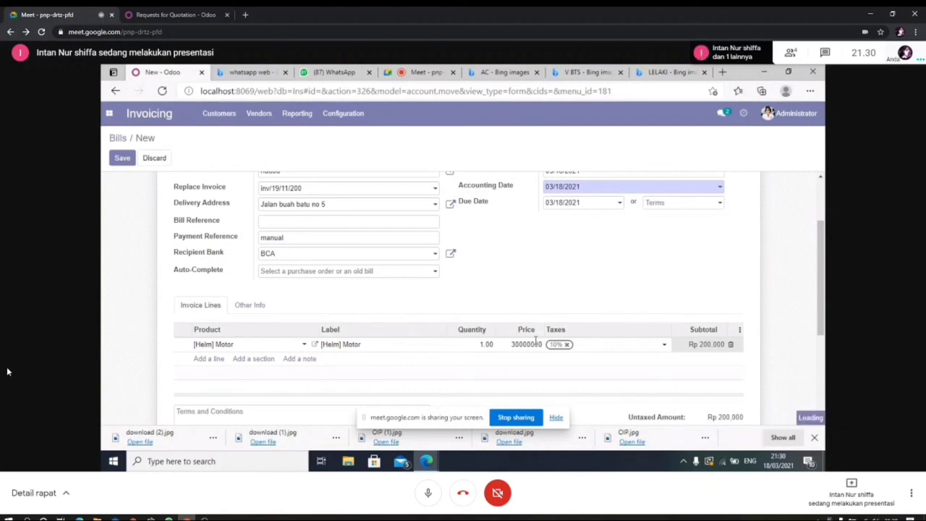
{"action": "key", "text": "Return"}
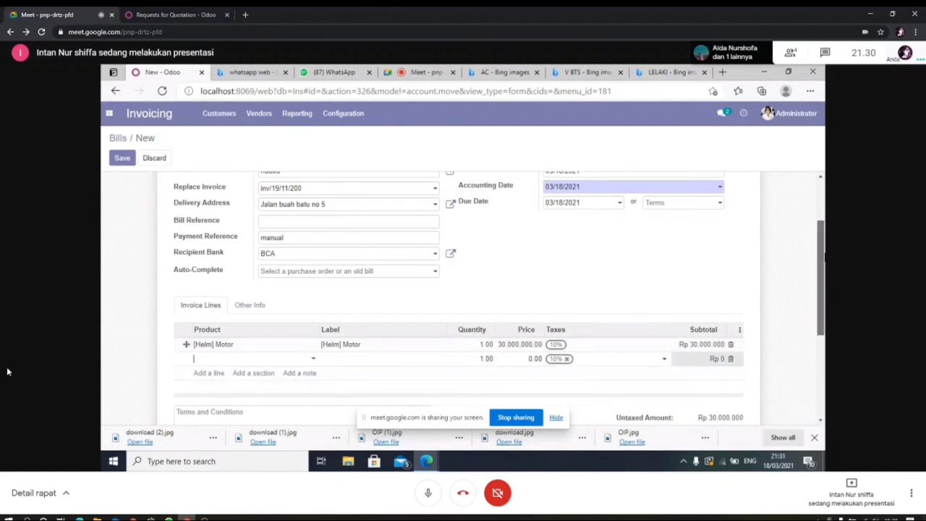
{"action": "scroll", "coordinate": [536, 345], "scroll_direction": "down", "scroll_amount": 1}
{"action": "scroll", "coordinate": [650, 384], "scroll_direction": "down", "scroll_amount": 1}
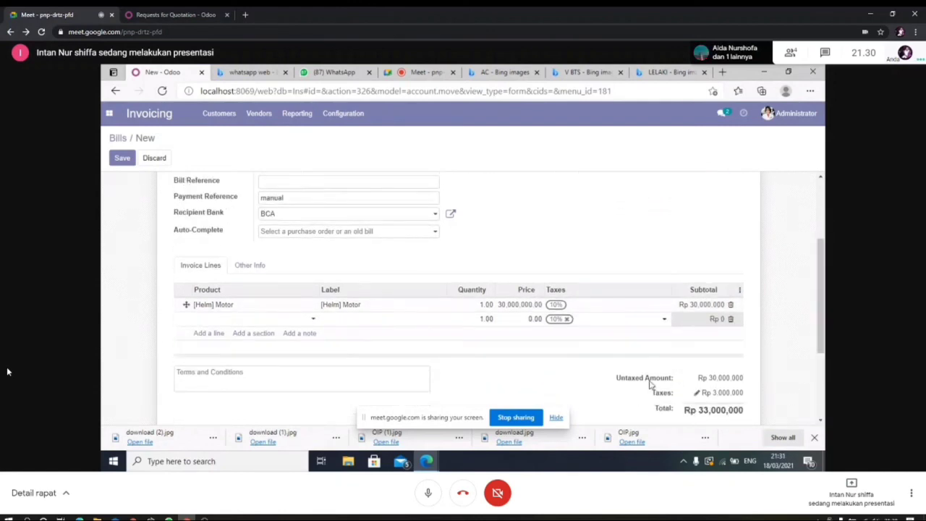